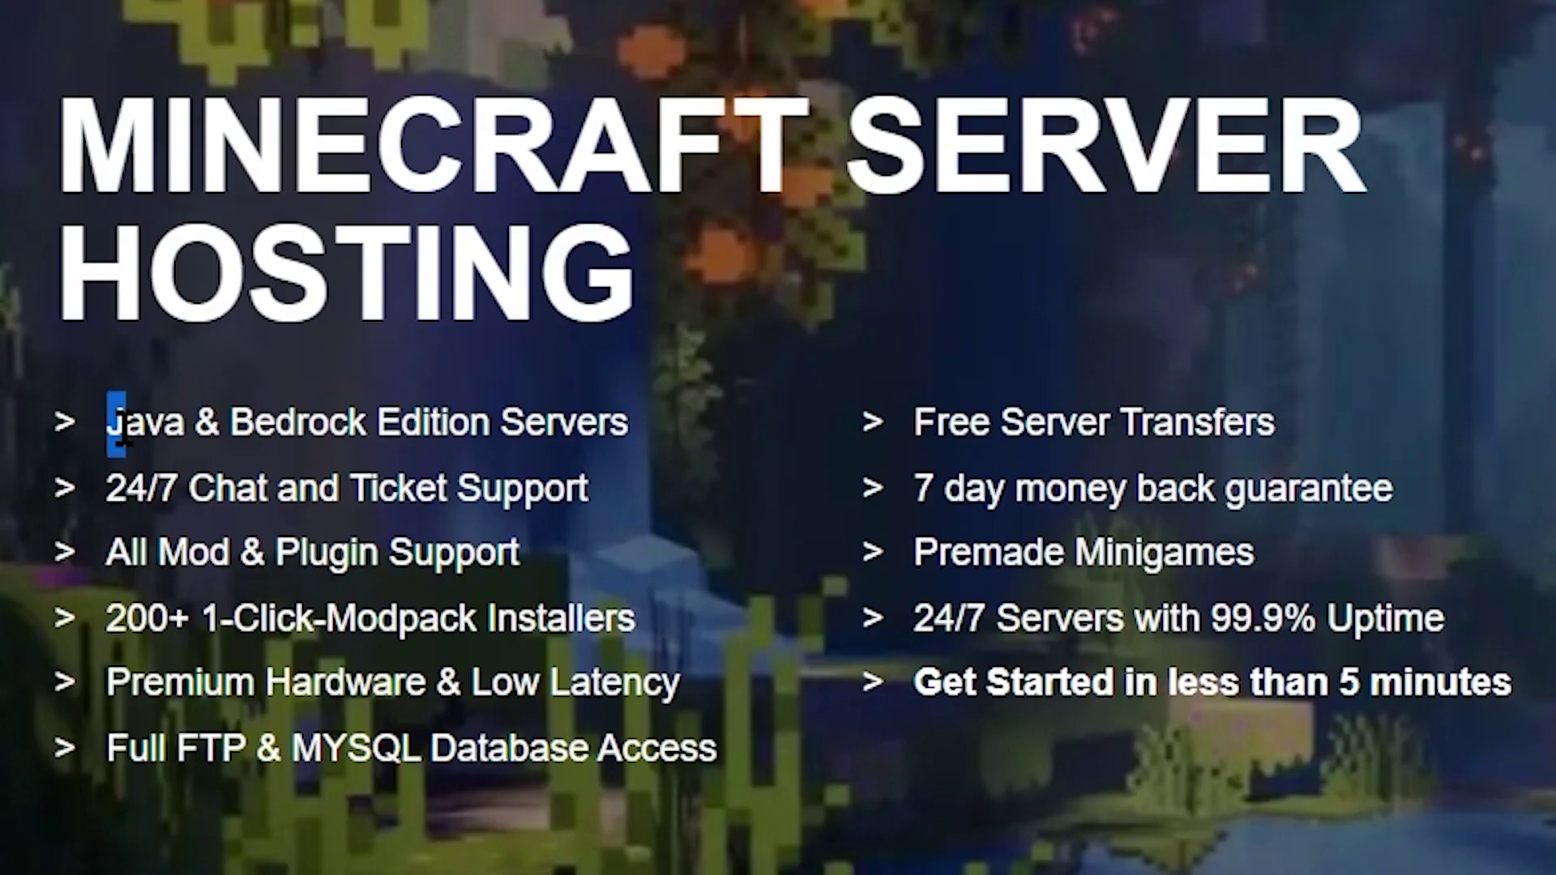
Close the Apex Hosting tab with Ctrl+W, leaving the itzCuba OptiFine guide in view.
drag(324, 366, 860, 453)
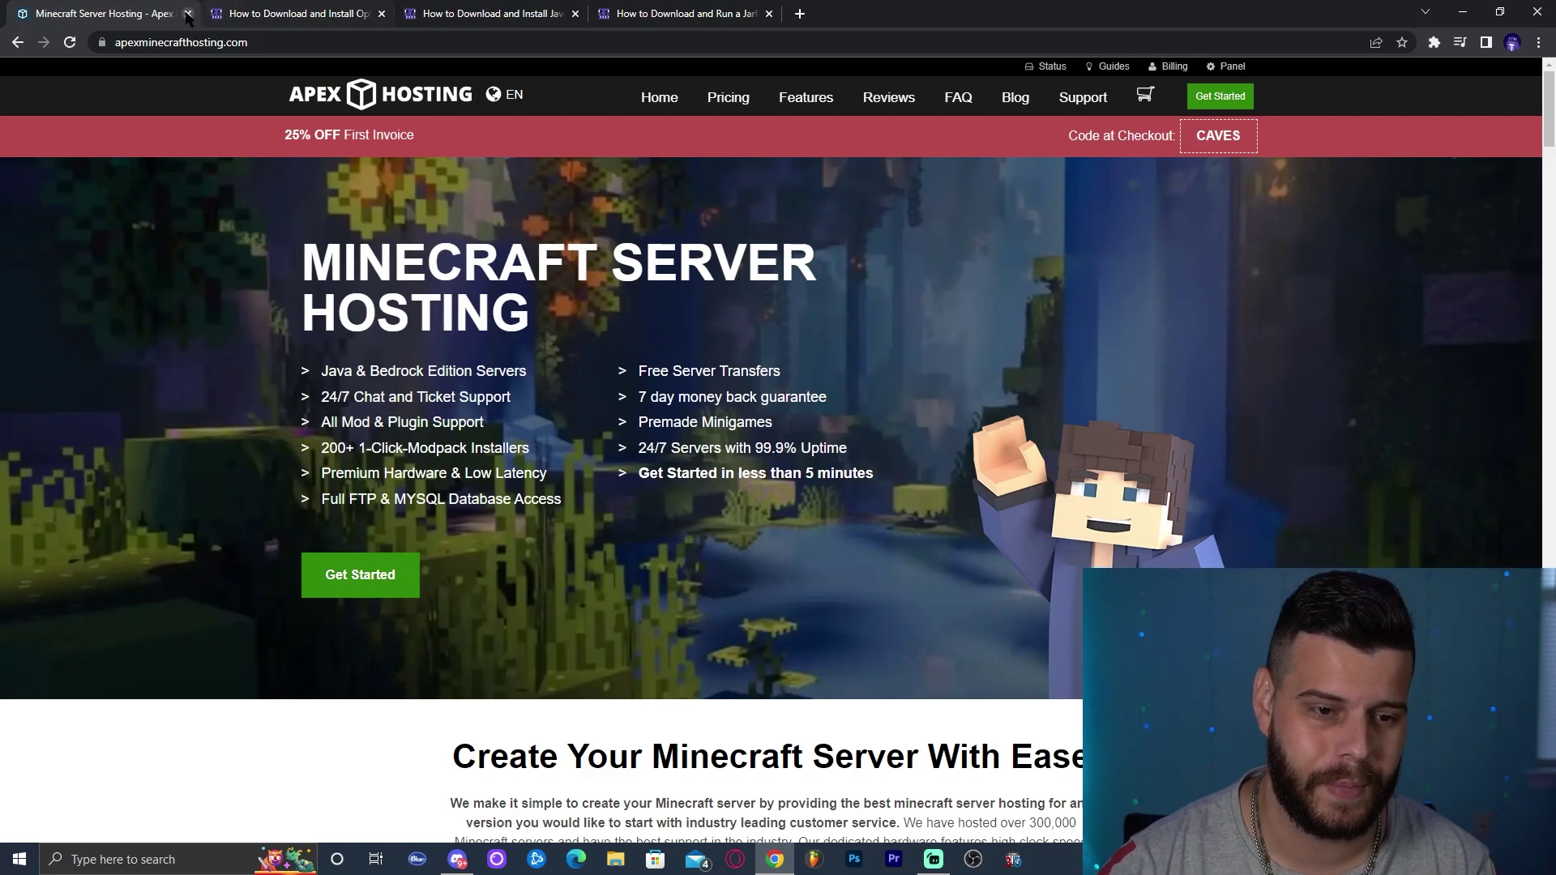
key(ctrl+w)
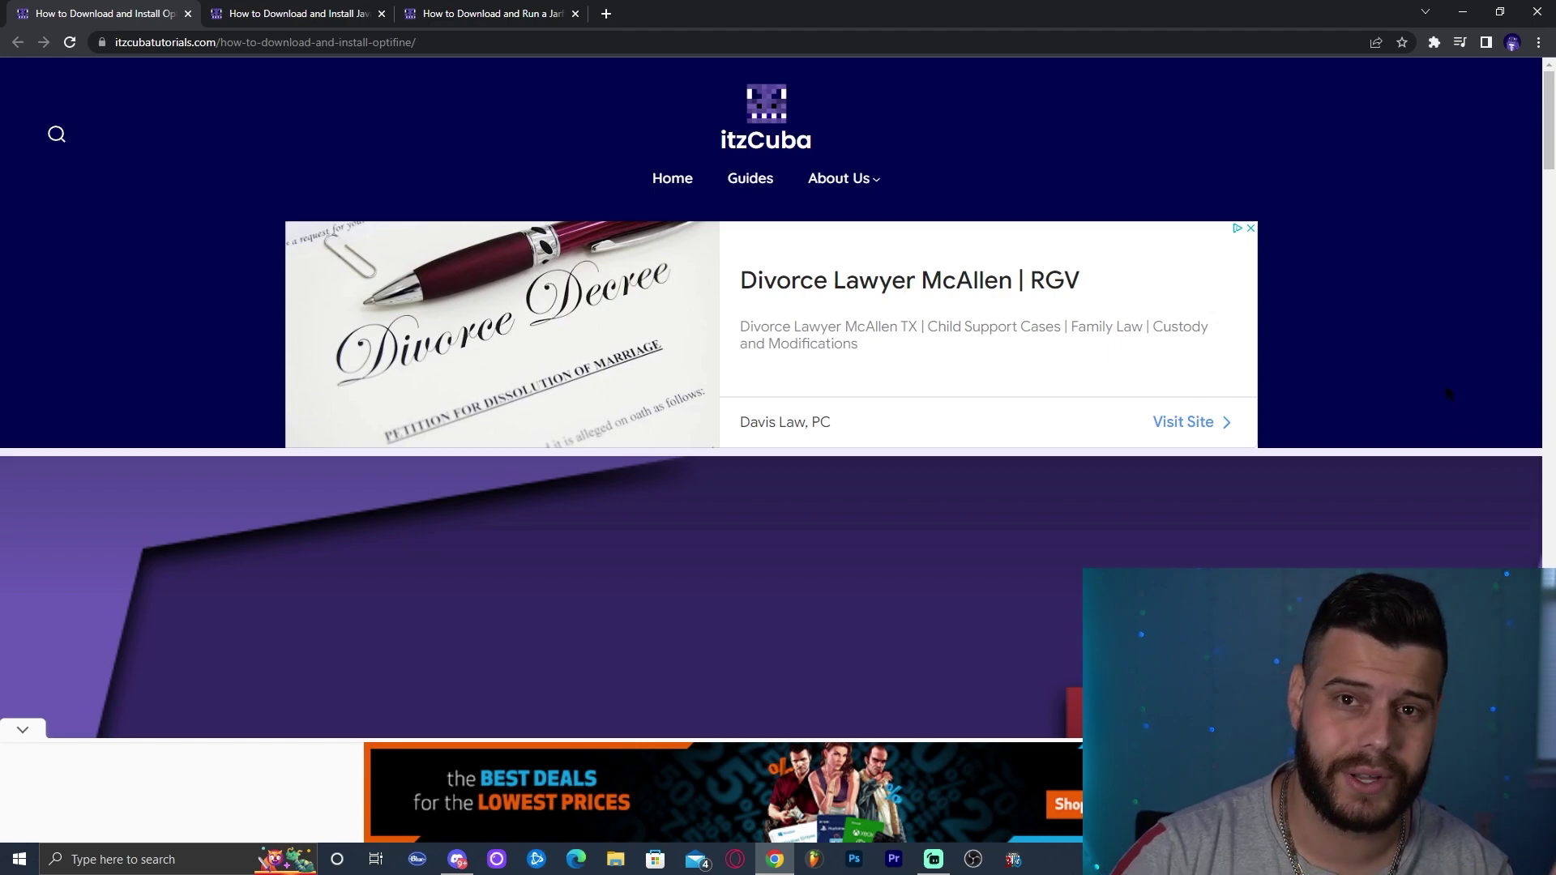
Scroll to the guide's Step 1 and follow the 'Download OptiFine Here' link to OptiFine Downloads.
scroll(1450, 389, down, 5)
scroll(1446, 342, down, 13)
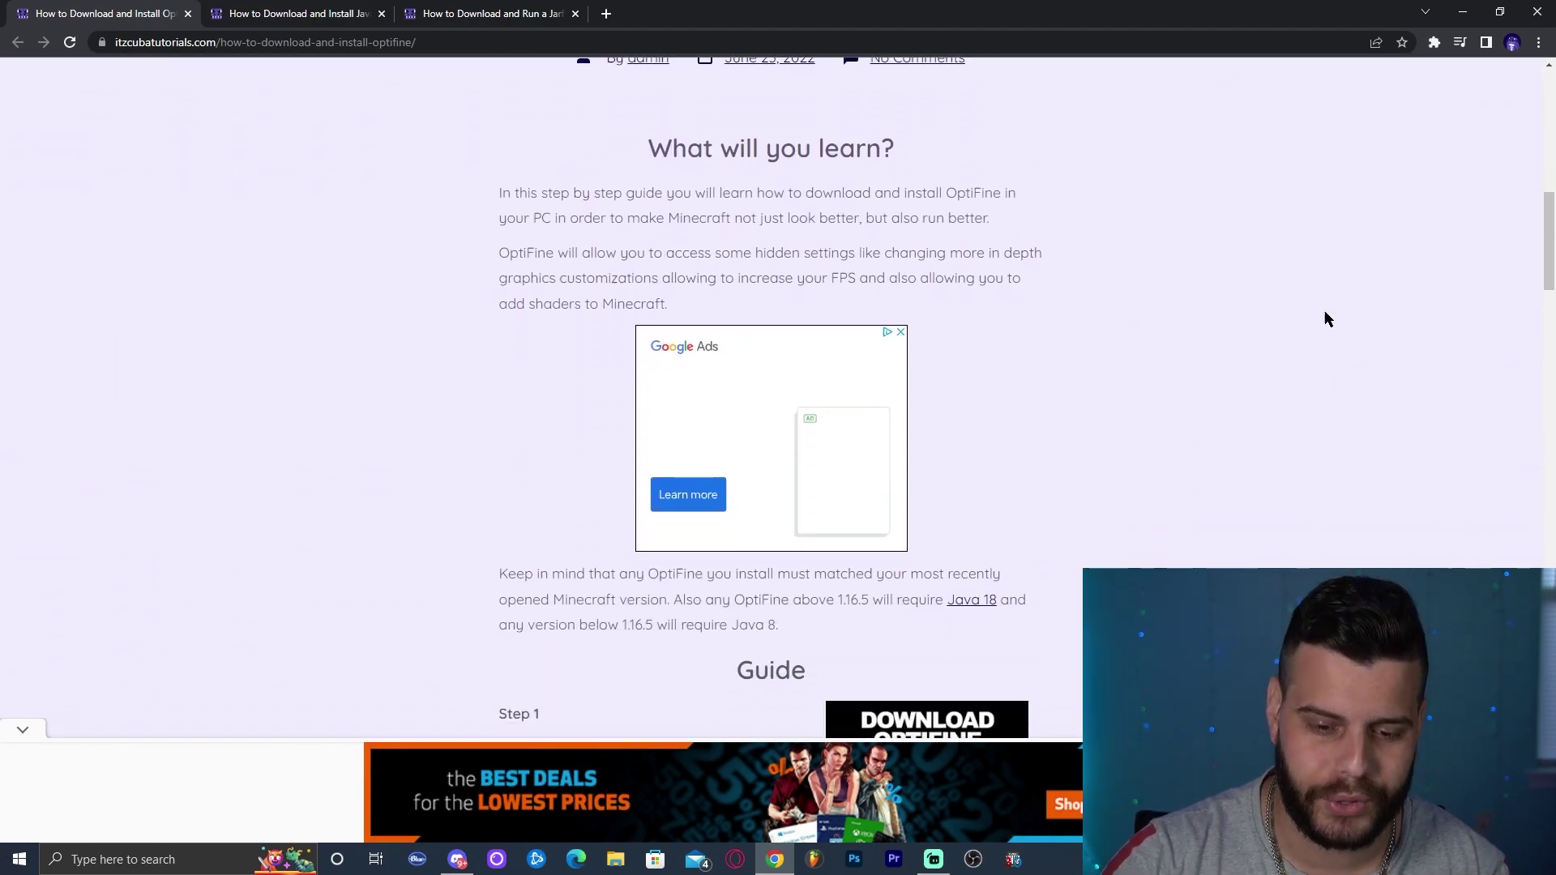
scroll(1378, 300, down, 2)
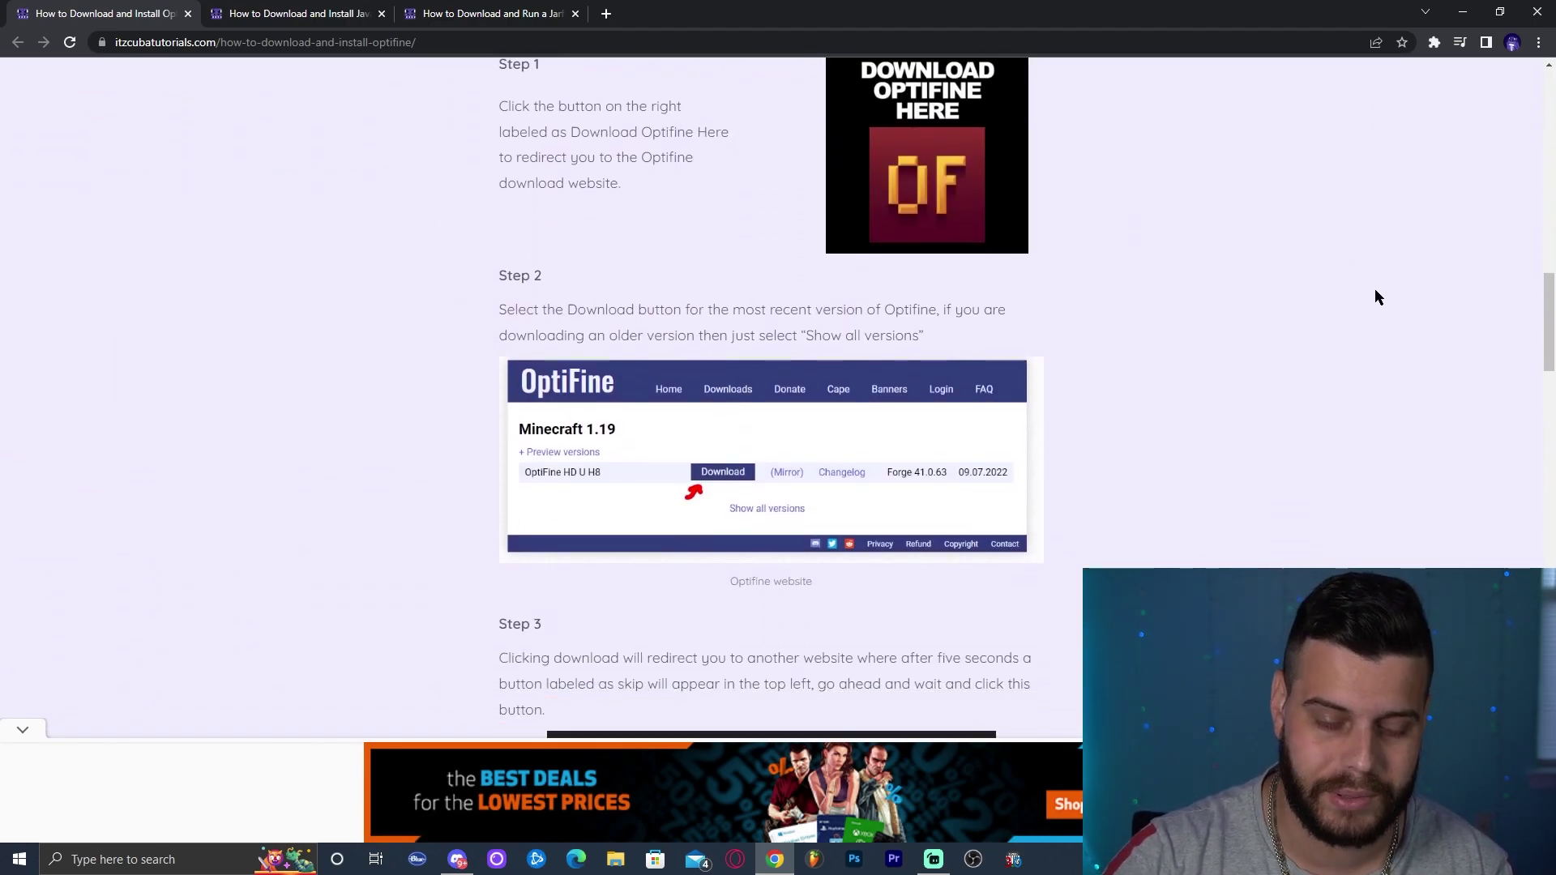
scroll(1369, 292, up, 1)
scroll(1370, 297, up, 1)
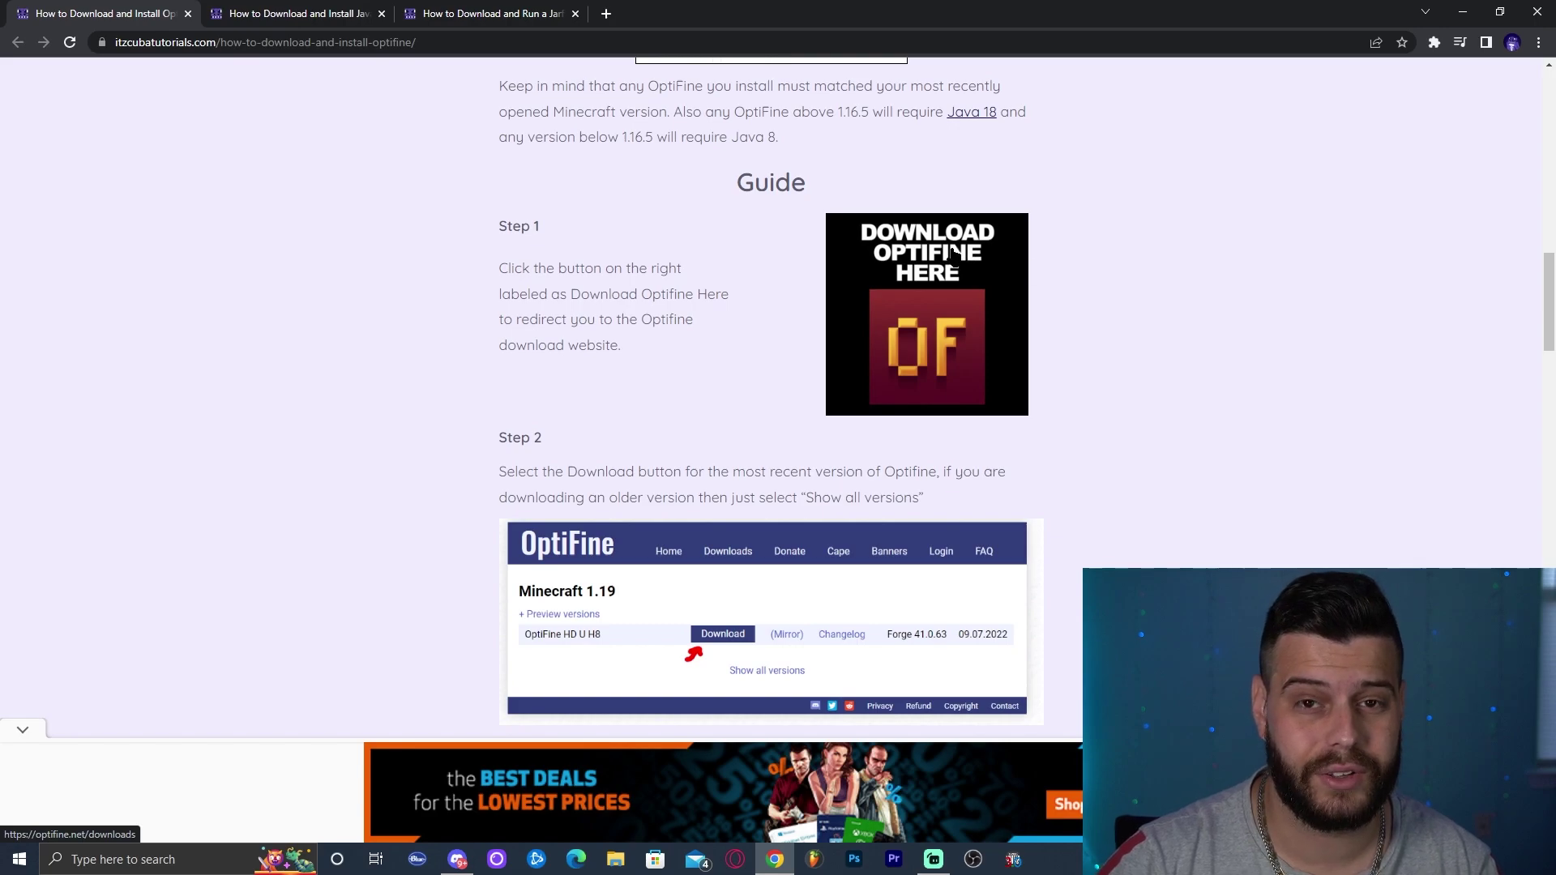
scroll(1095, 236, down, 3)
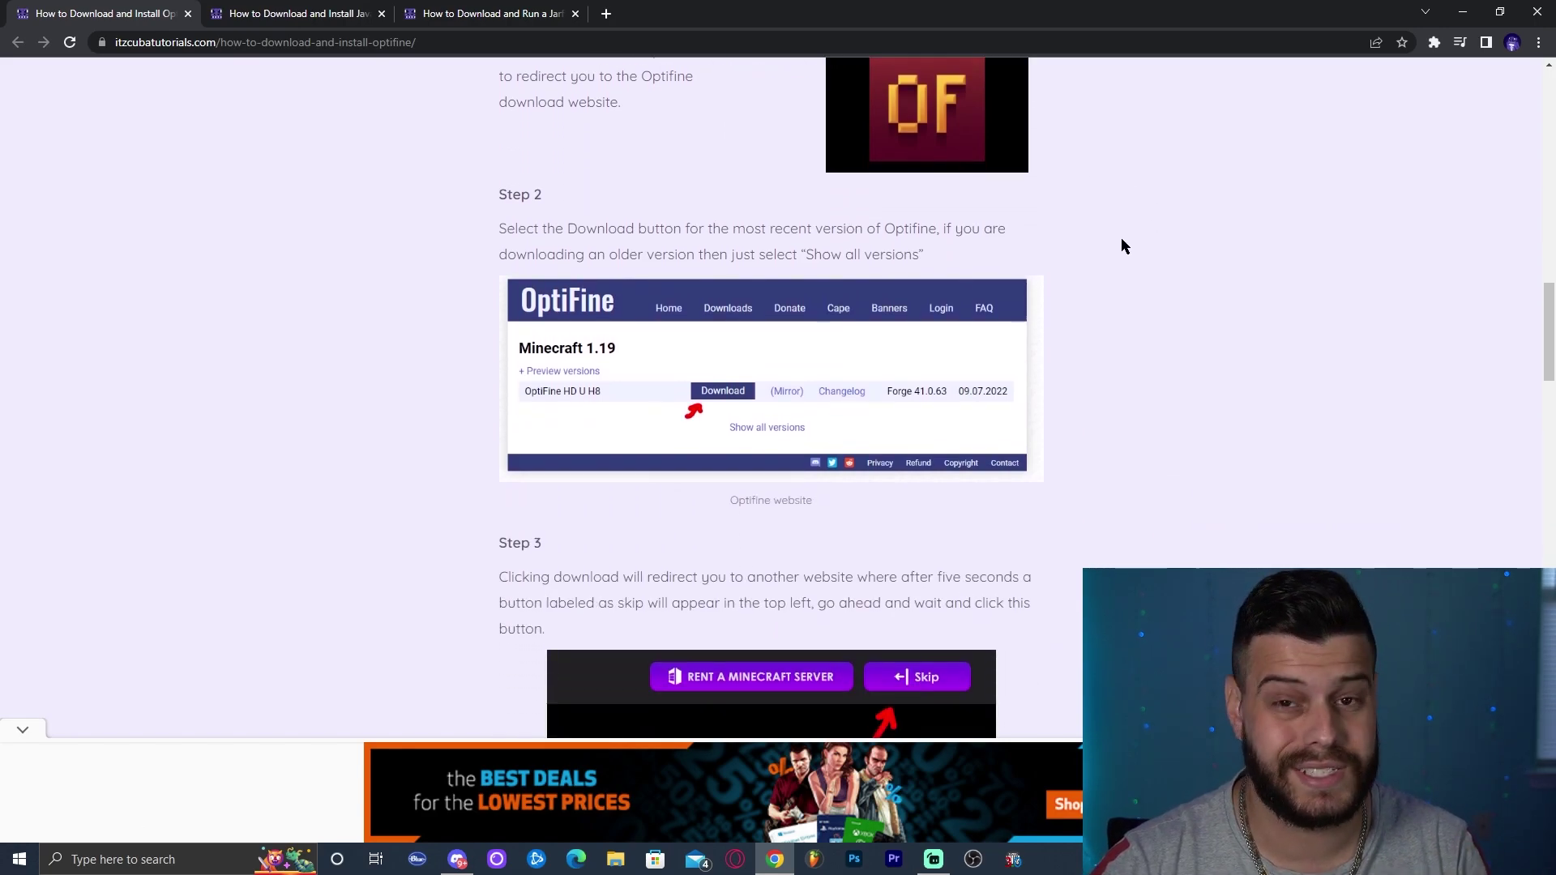
scroll(1121, 236, up, 2)
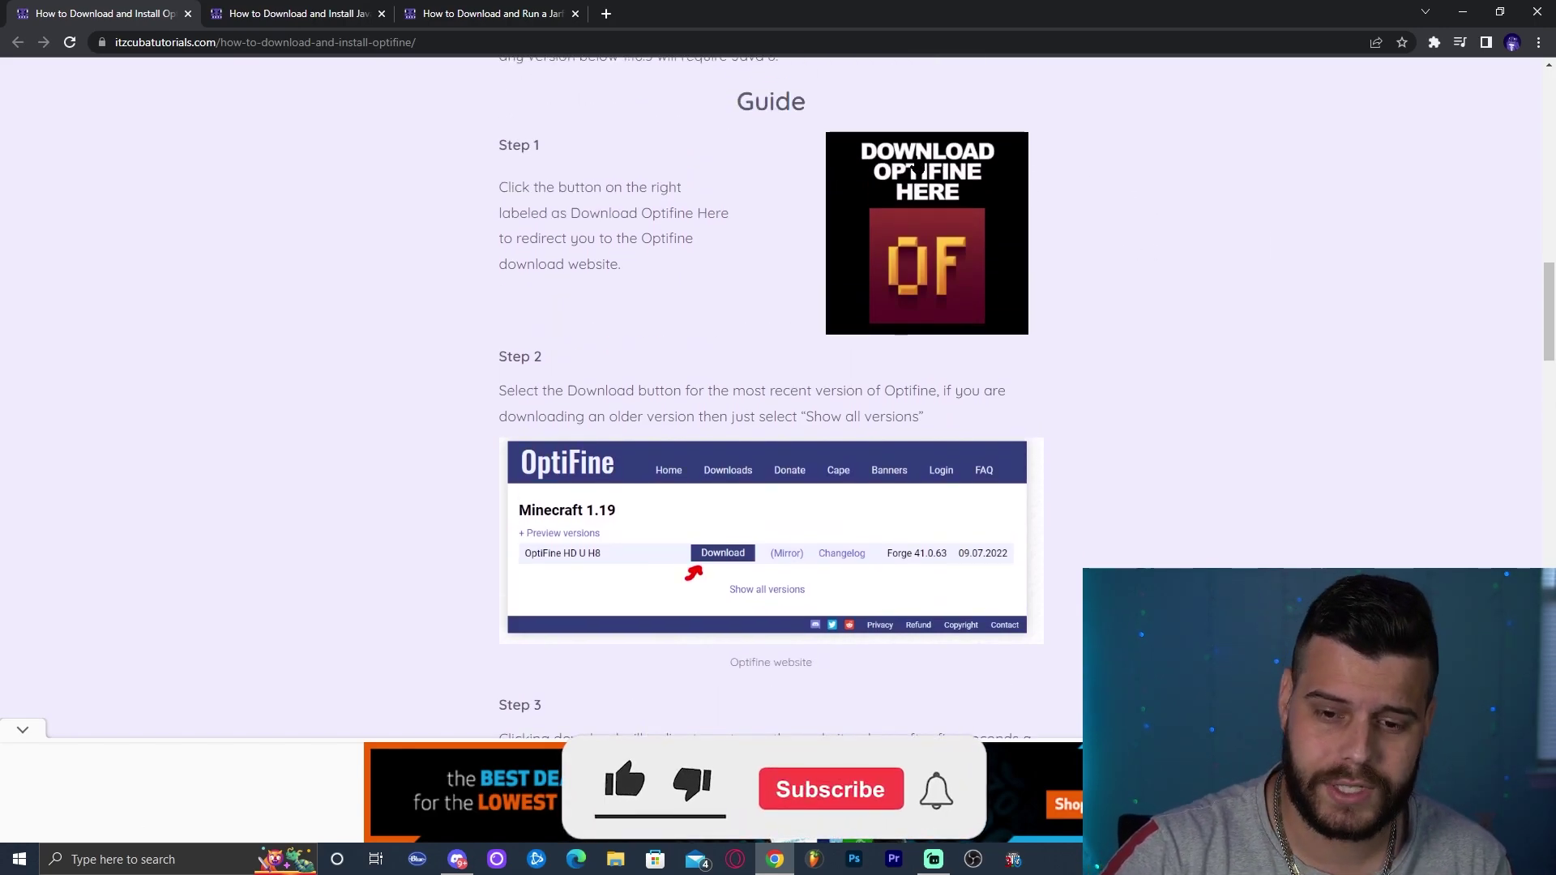
click(851, 167)
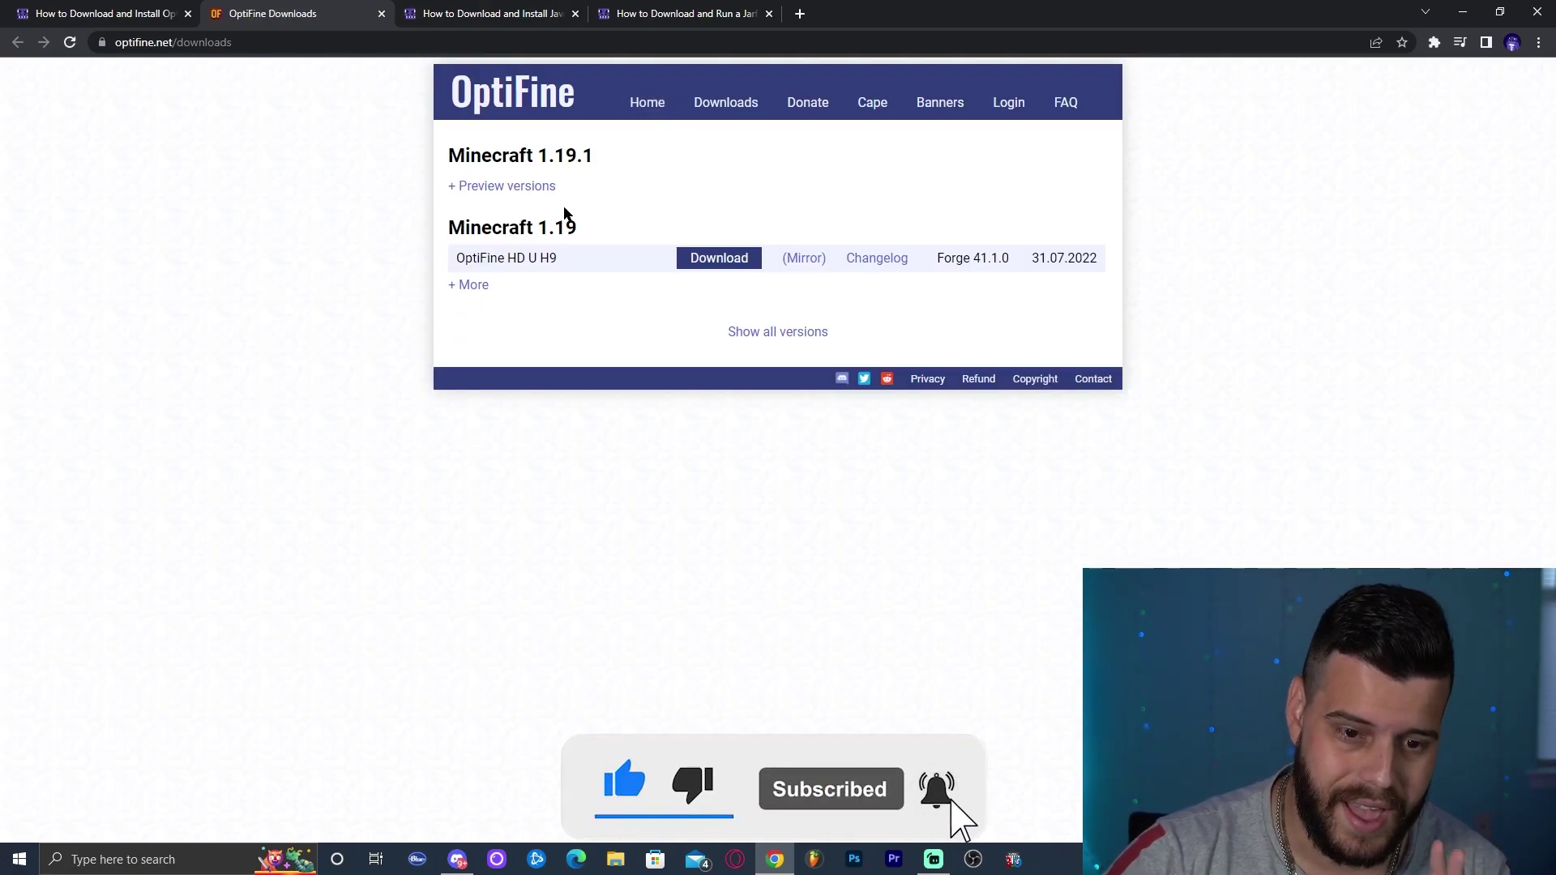
Expand the Minecraft 1.19.1 preview versions and request the OptiFine HD U H9 pre1 download.
drag(521, 224, 466, 227)
click(467, 227)
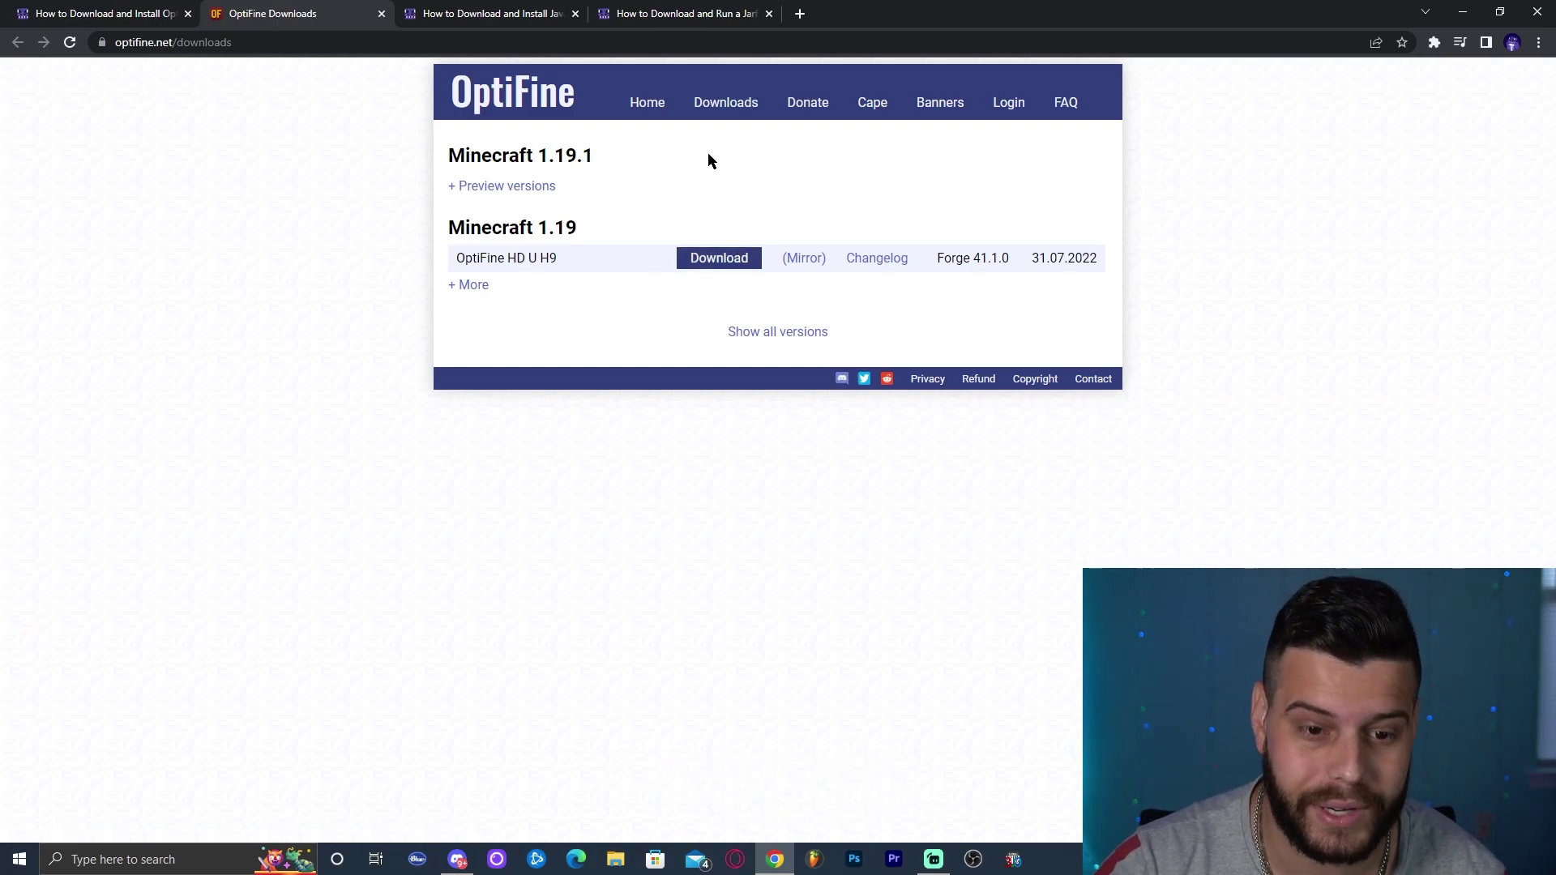
click(504, 188)
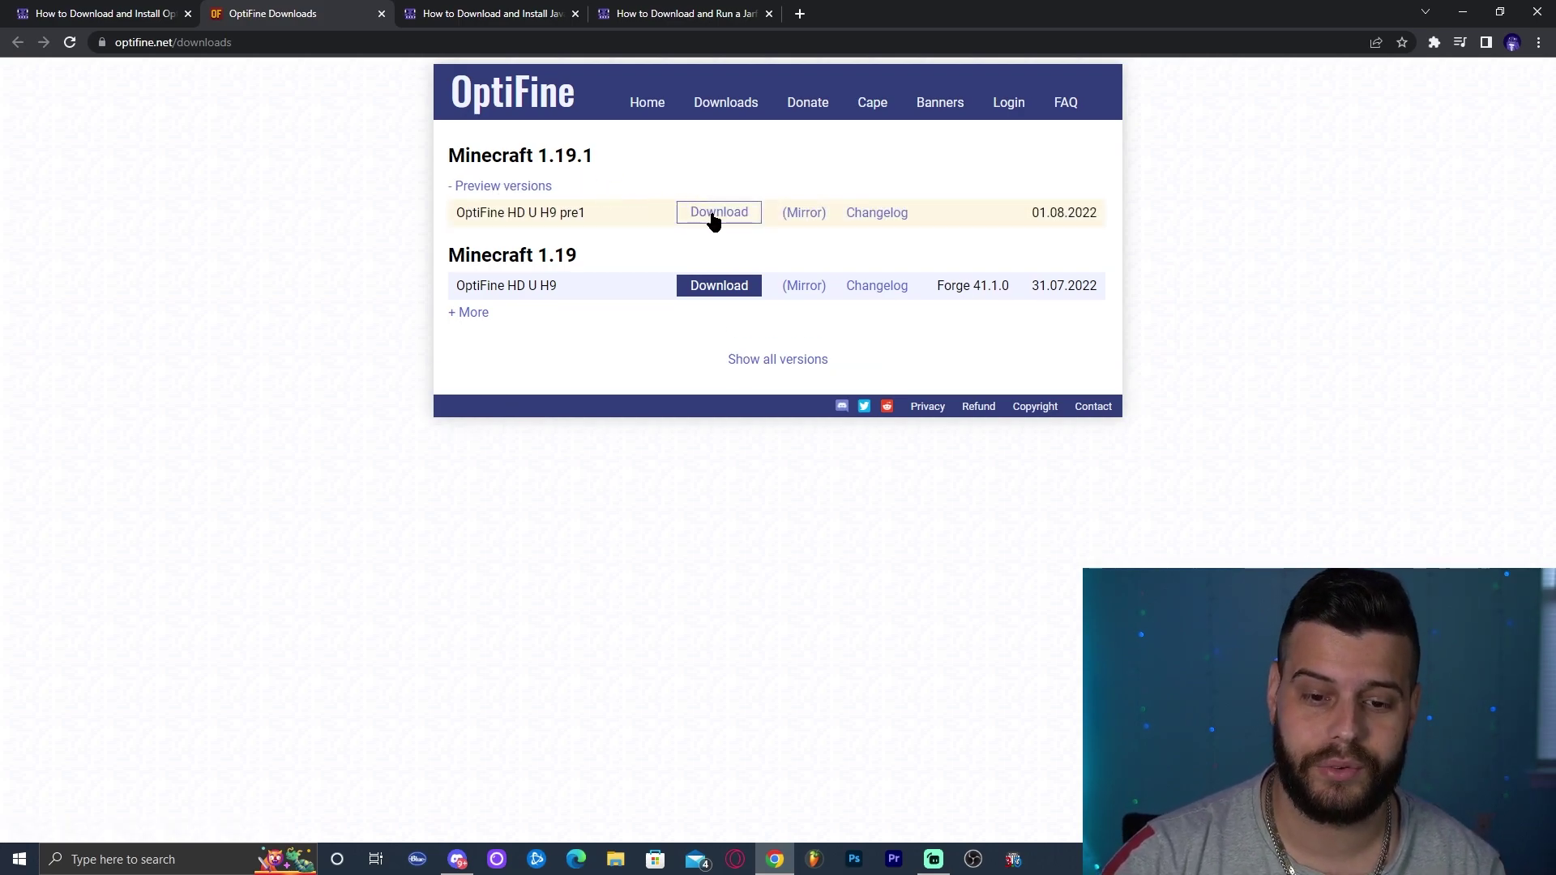
drag(594, 155, 545, 159)
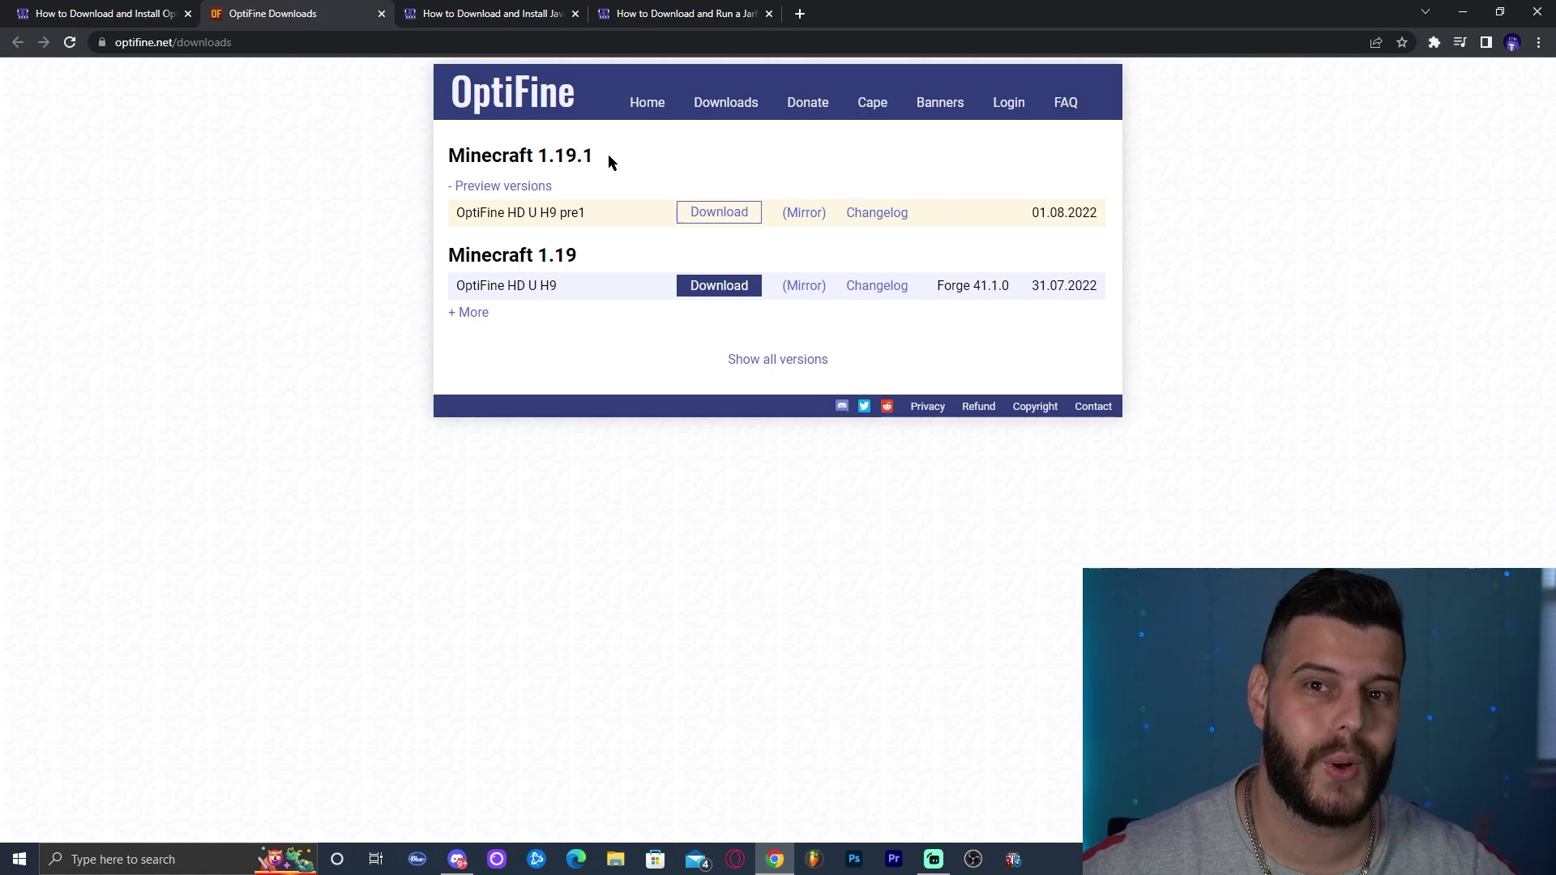
click(732, 217)
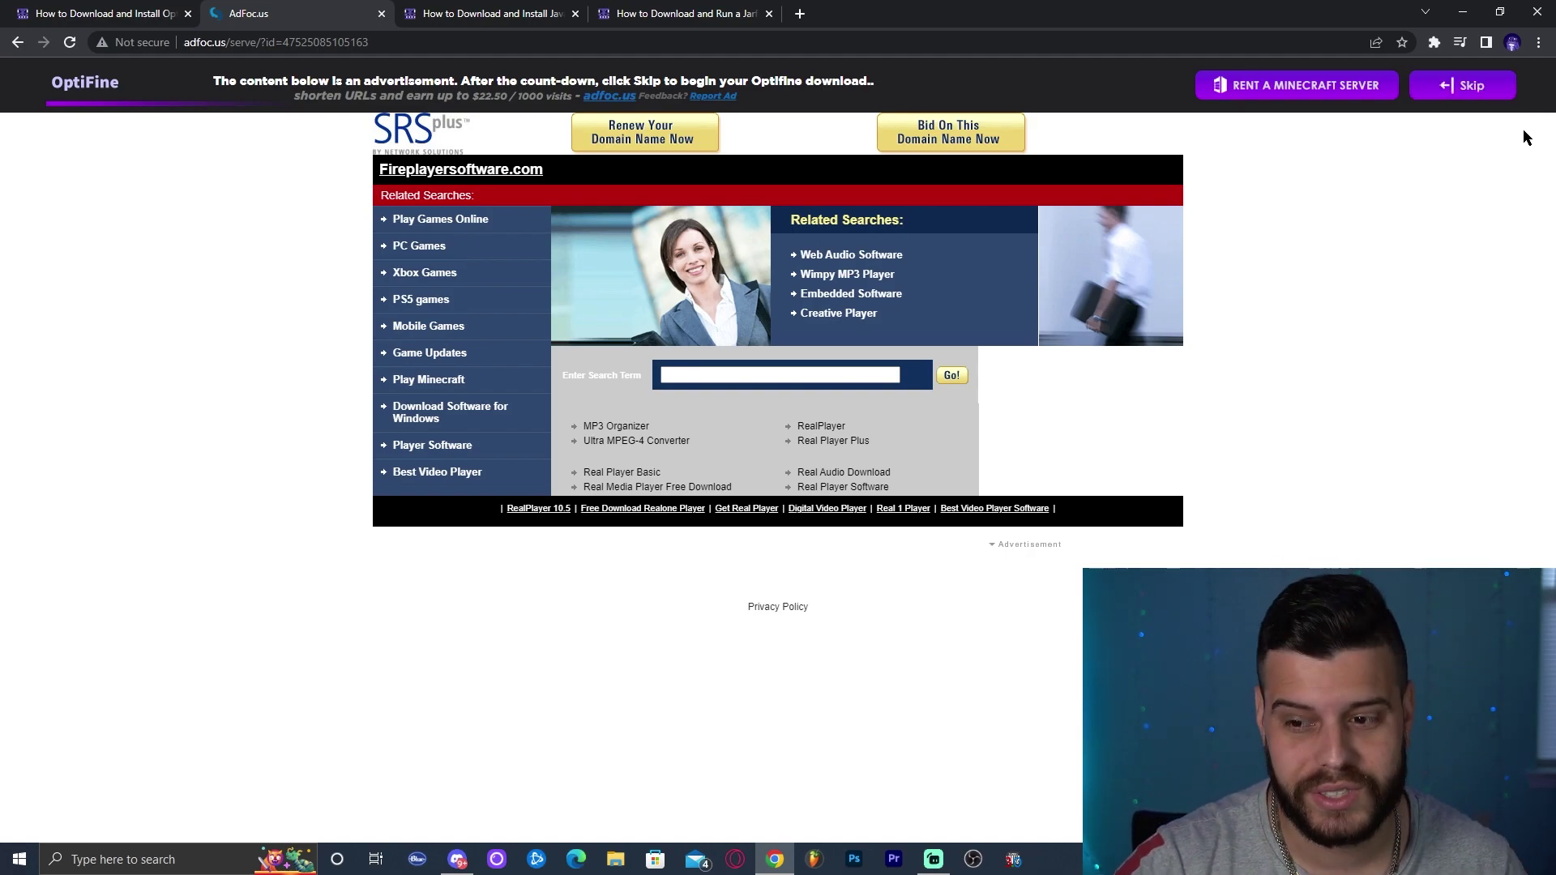
Skip the adfoc.us ad, save the preview OptiFine 1.19.1 HD U H9 pre1 jar, and restore down Chrome.
click(1490, 95)
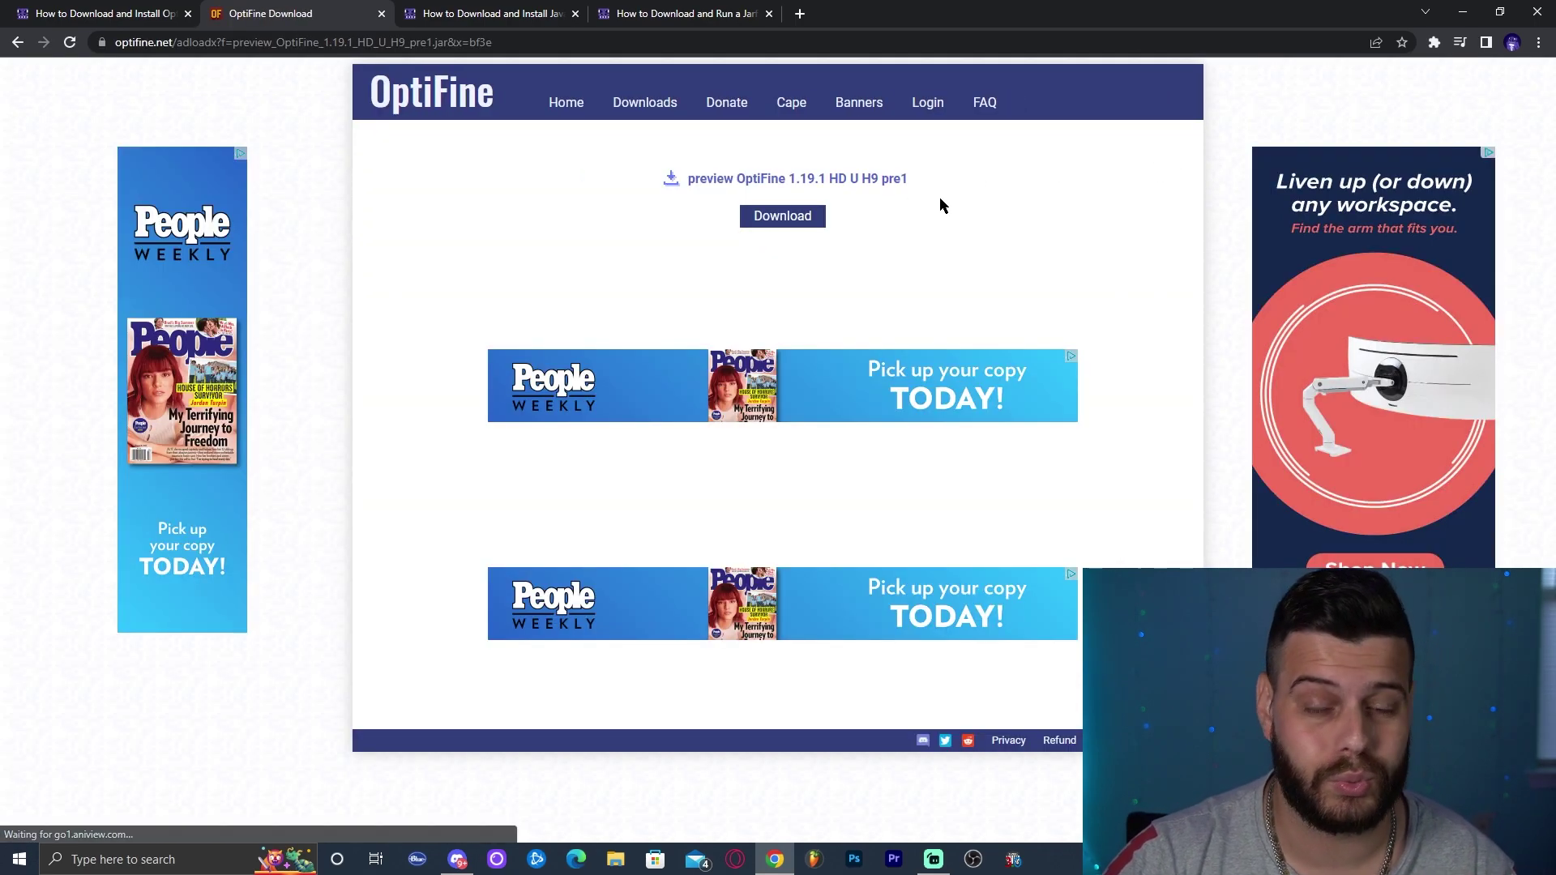
click(790, 226)
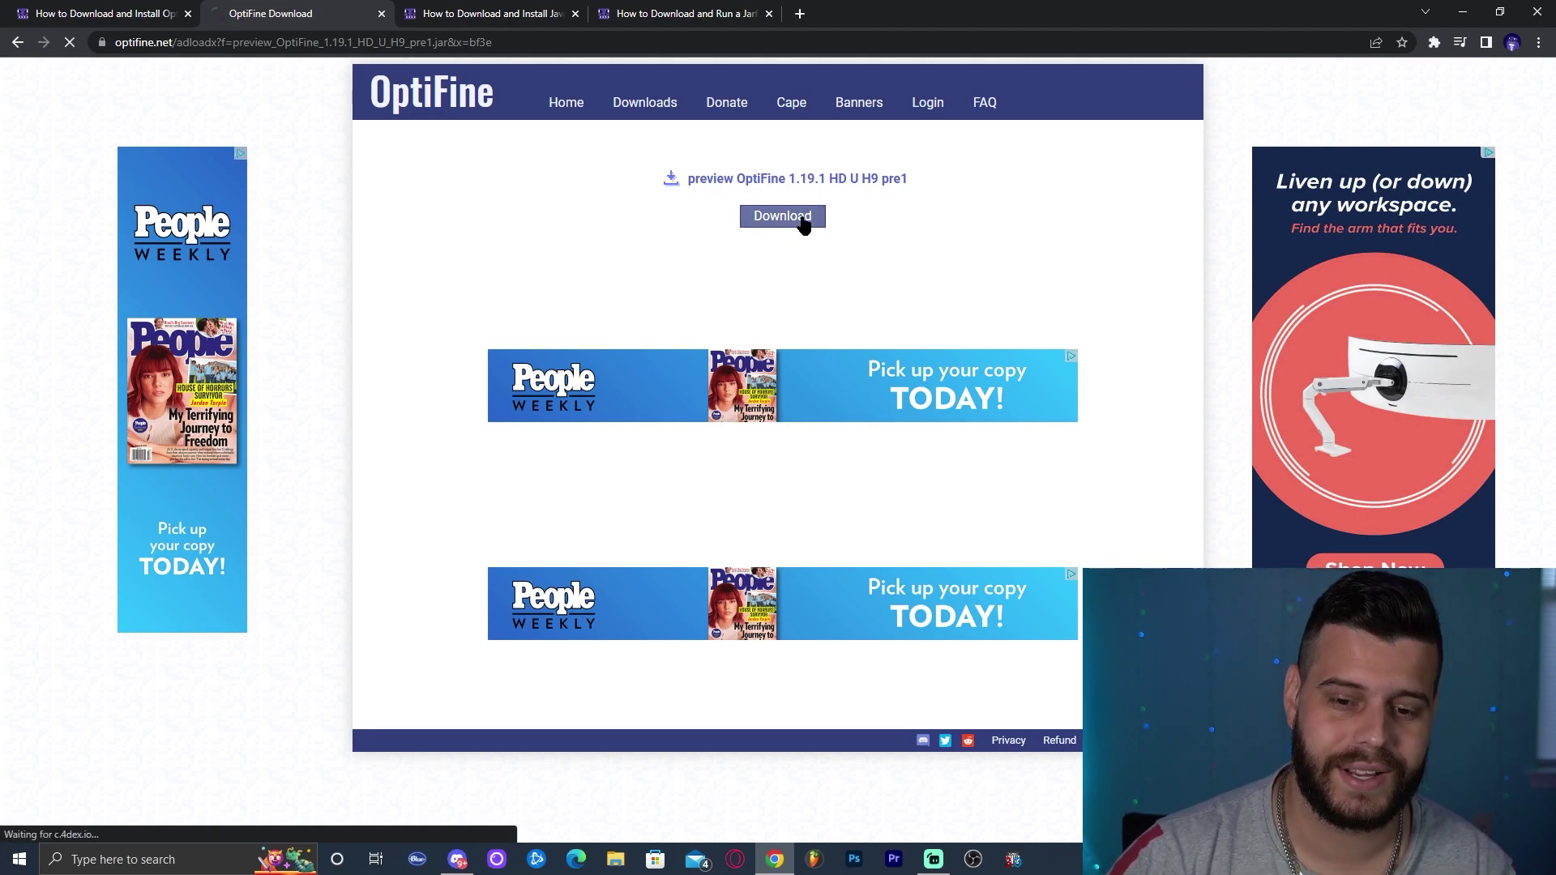
key(Return)
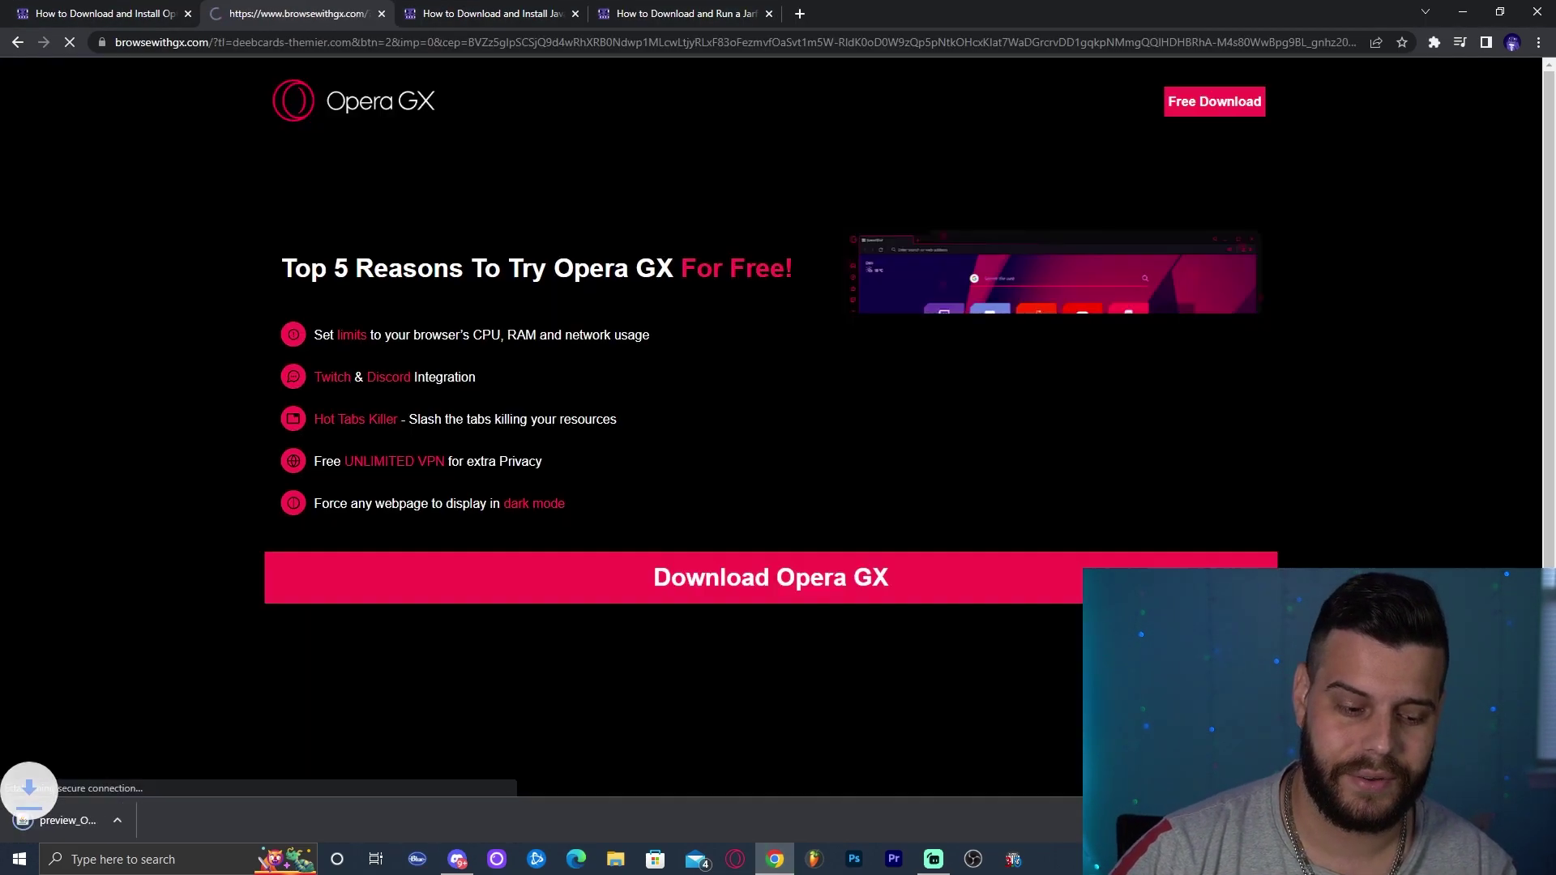
key(super+Down)
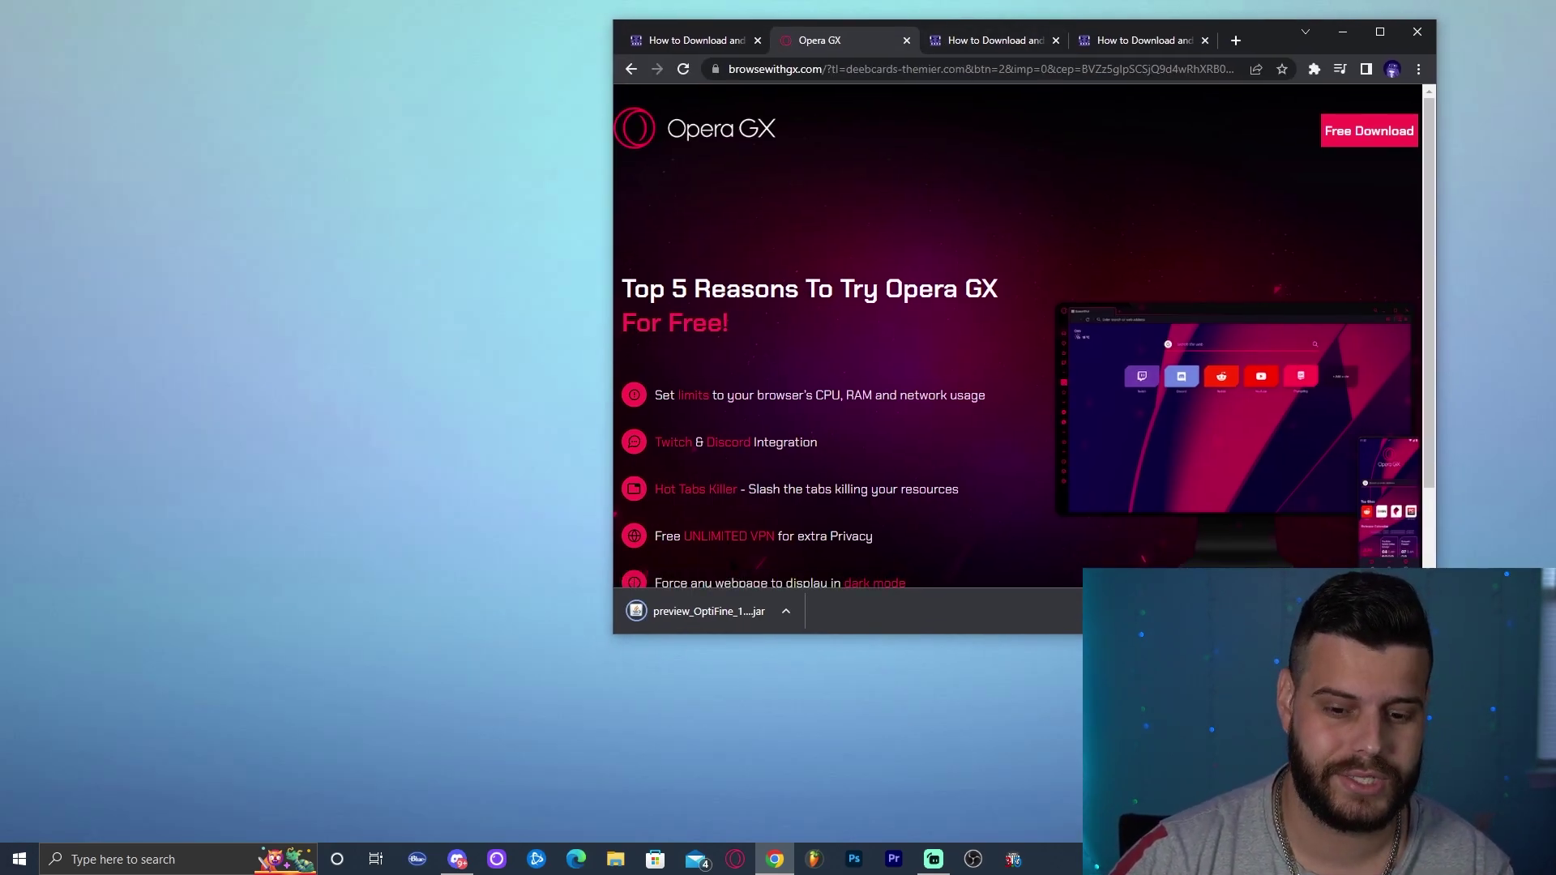
Drag the OptiFine preview jar onto the desktop, refresh it, and close the Opera GX ad tab.
click(680, 616)
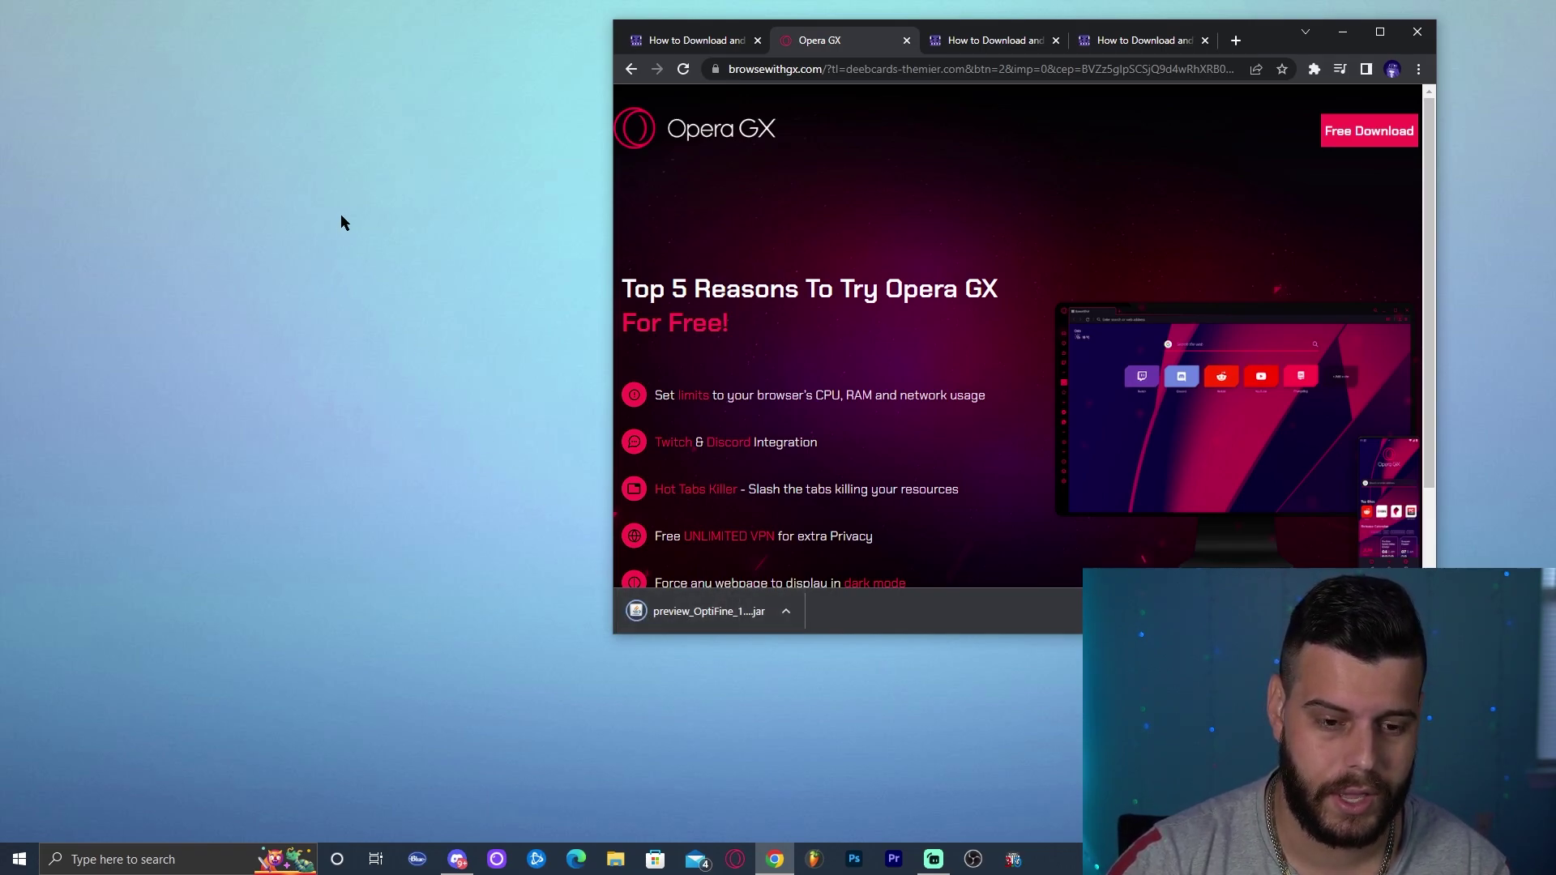
drag(699, 618, 410, 298)
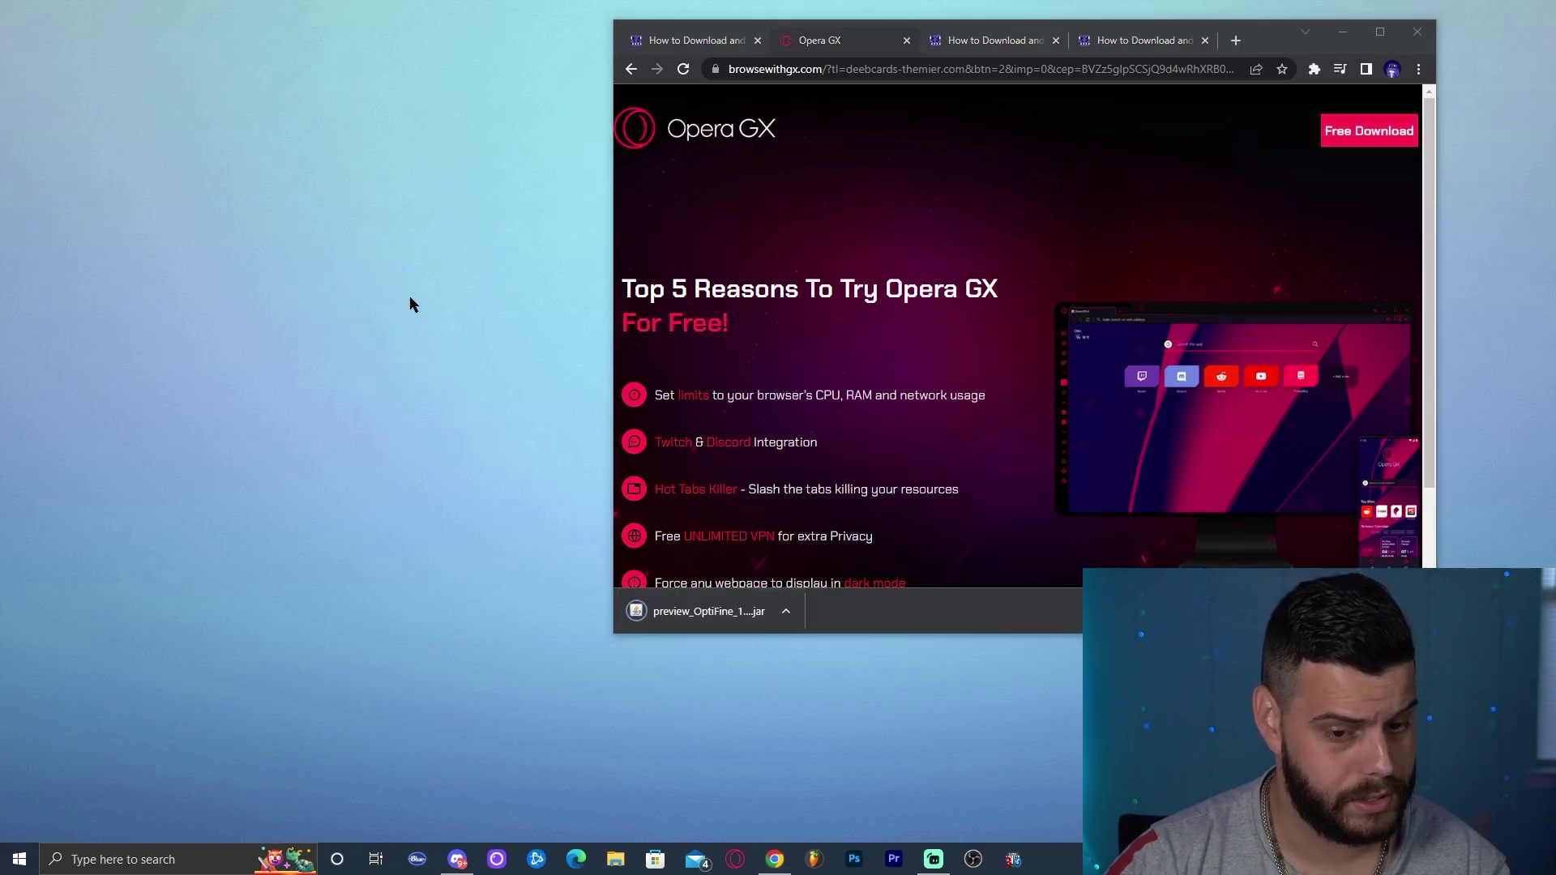
right_click(477, 136)
click(507, 184)
right_click(502, 176)
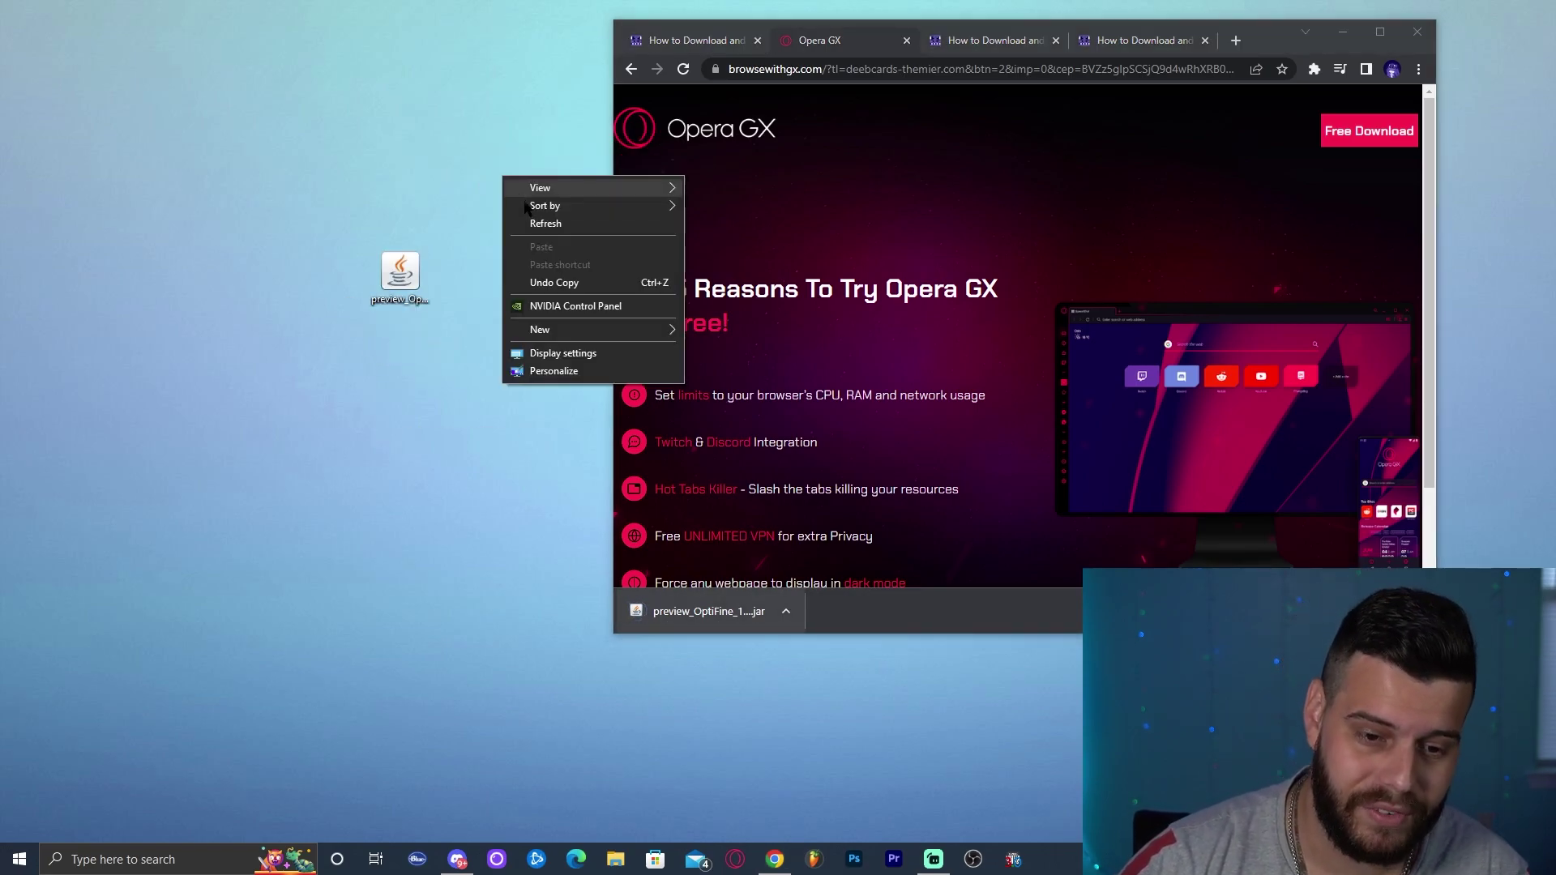
click(535, 223)
drag(1274, 47, 1270, 49)
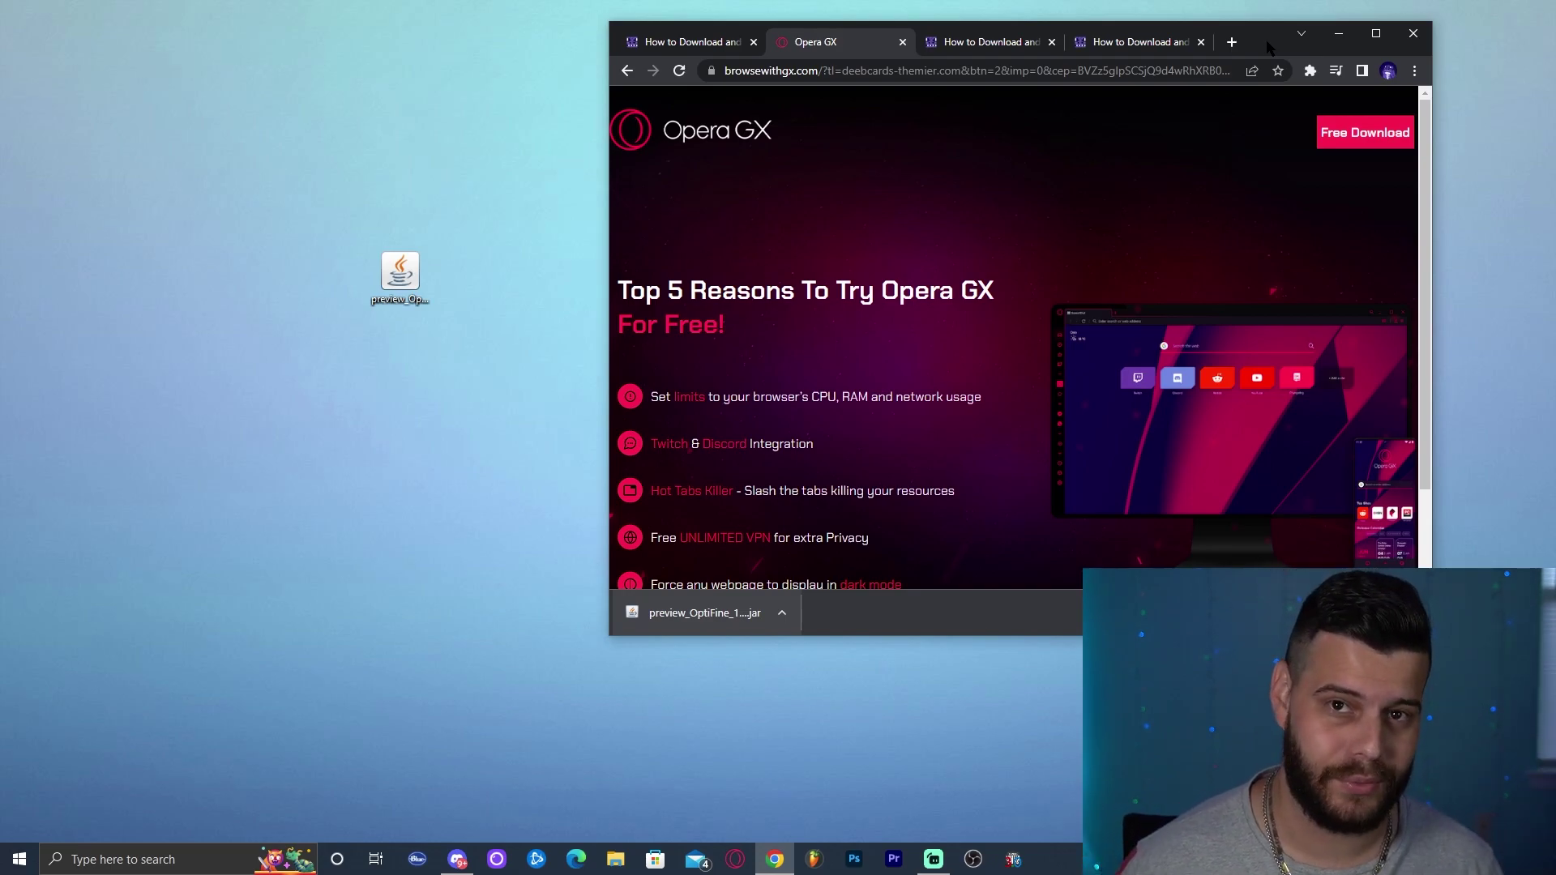
key(ctrl+w)
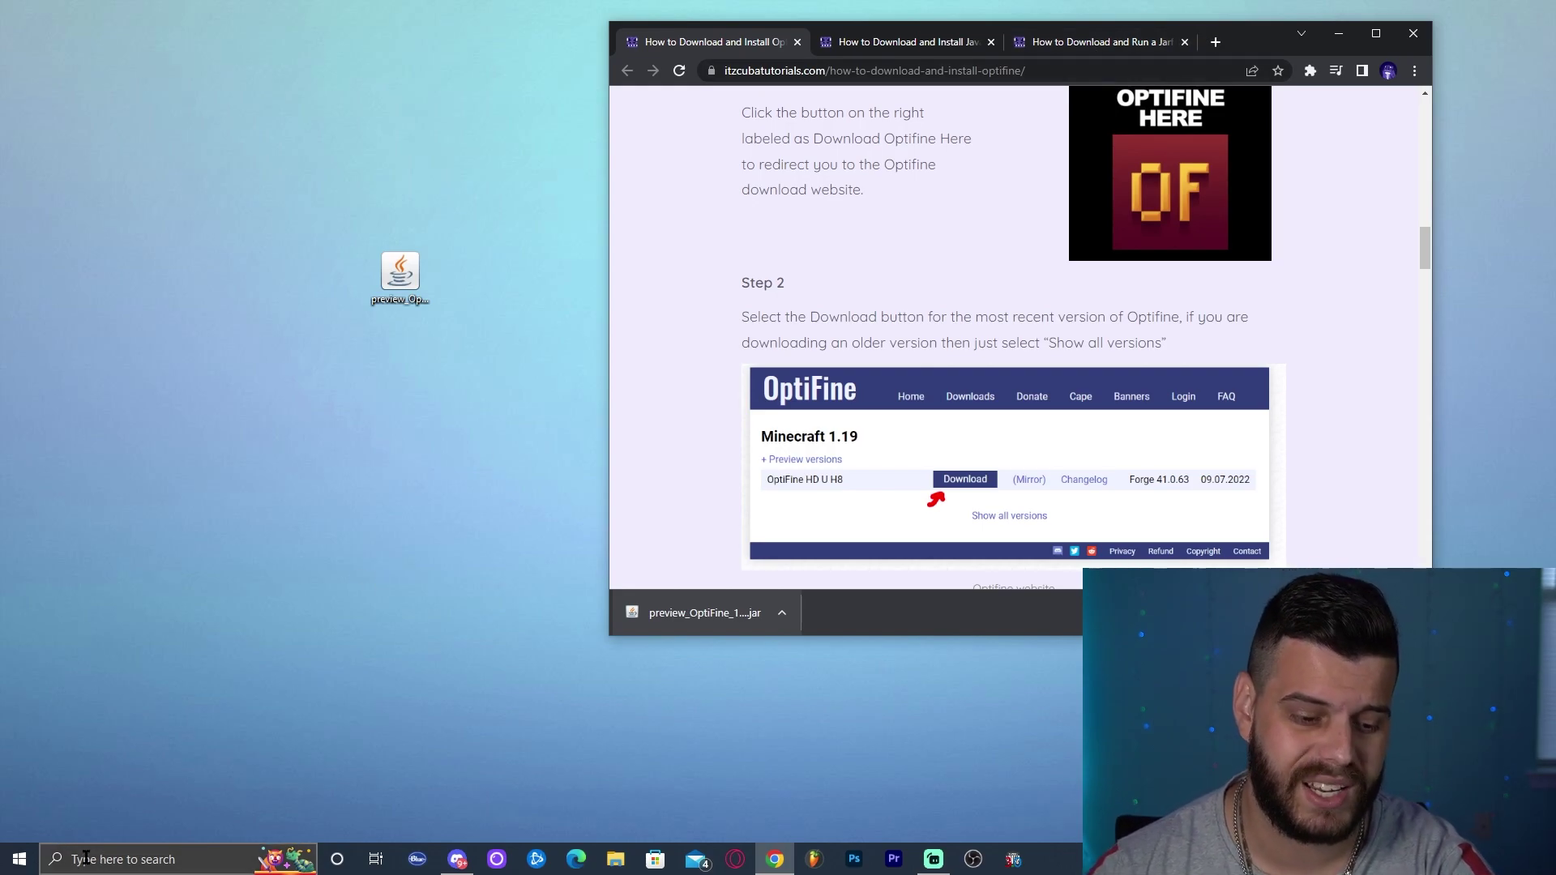
Find Java(TM) SE Development Kit 18.0.2 in Add or remove programs by filtering 'java', then close Settings.
click(129, 863)
text(add)
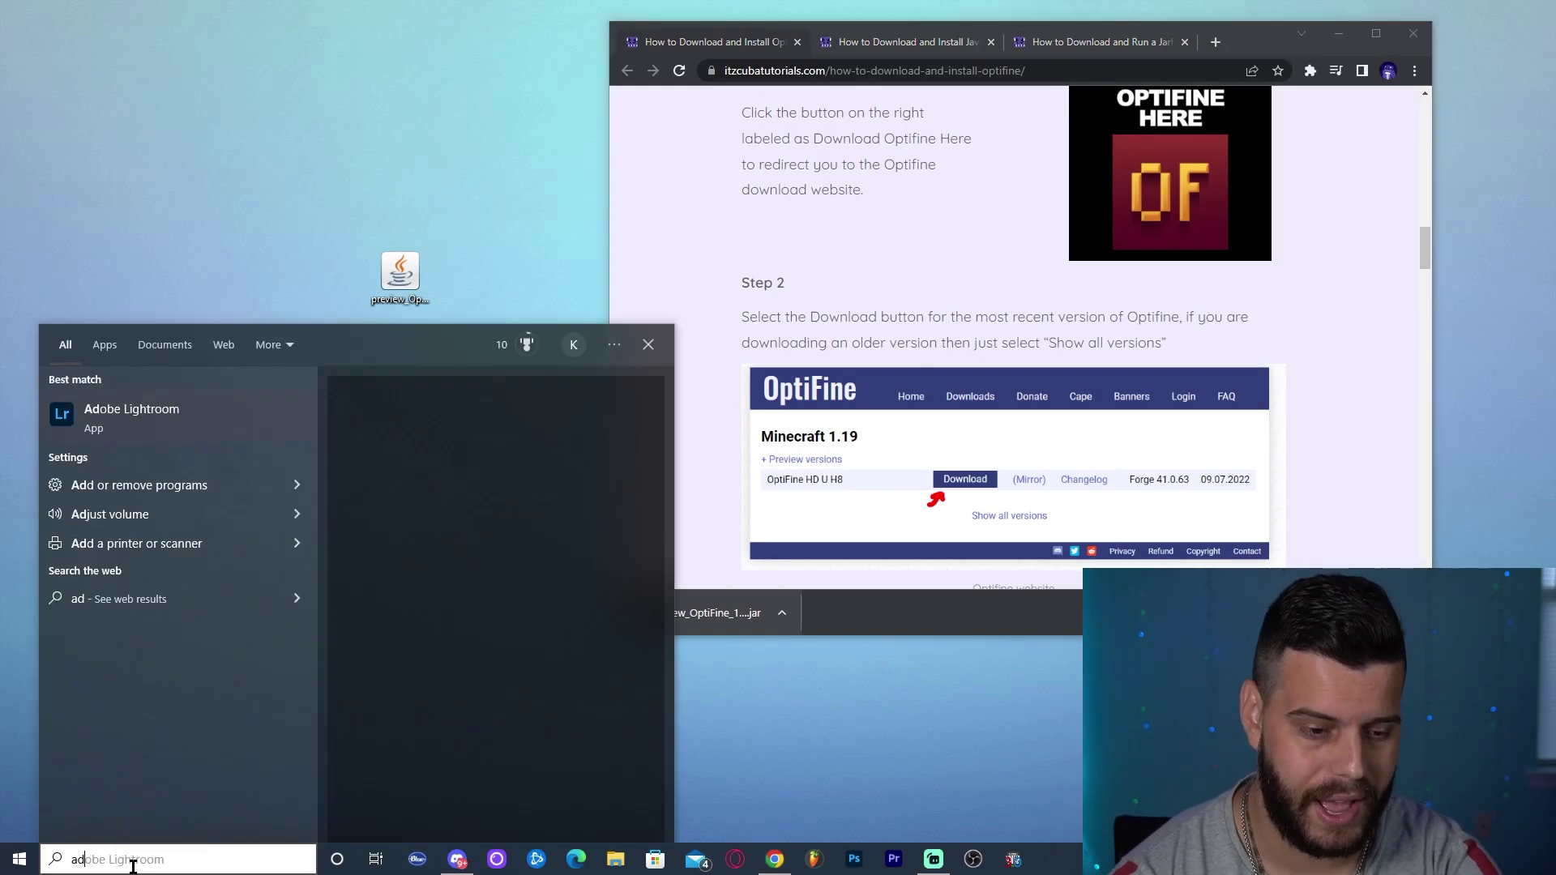
click(134, 412)
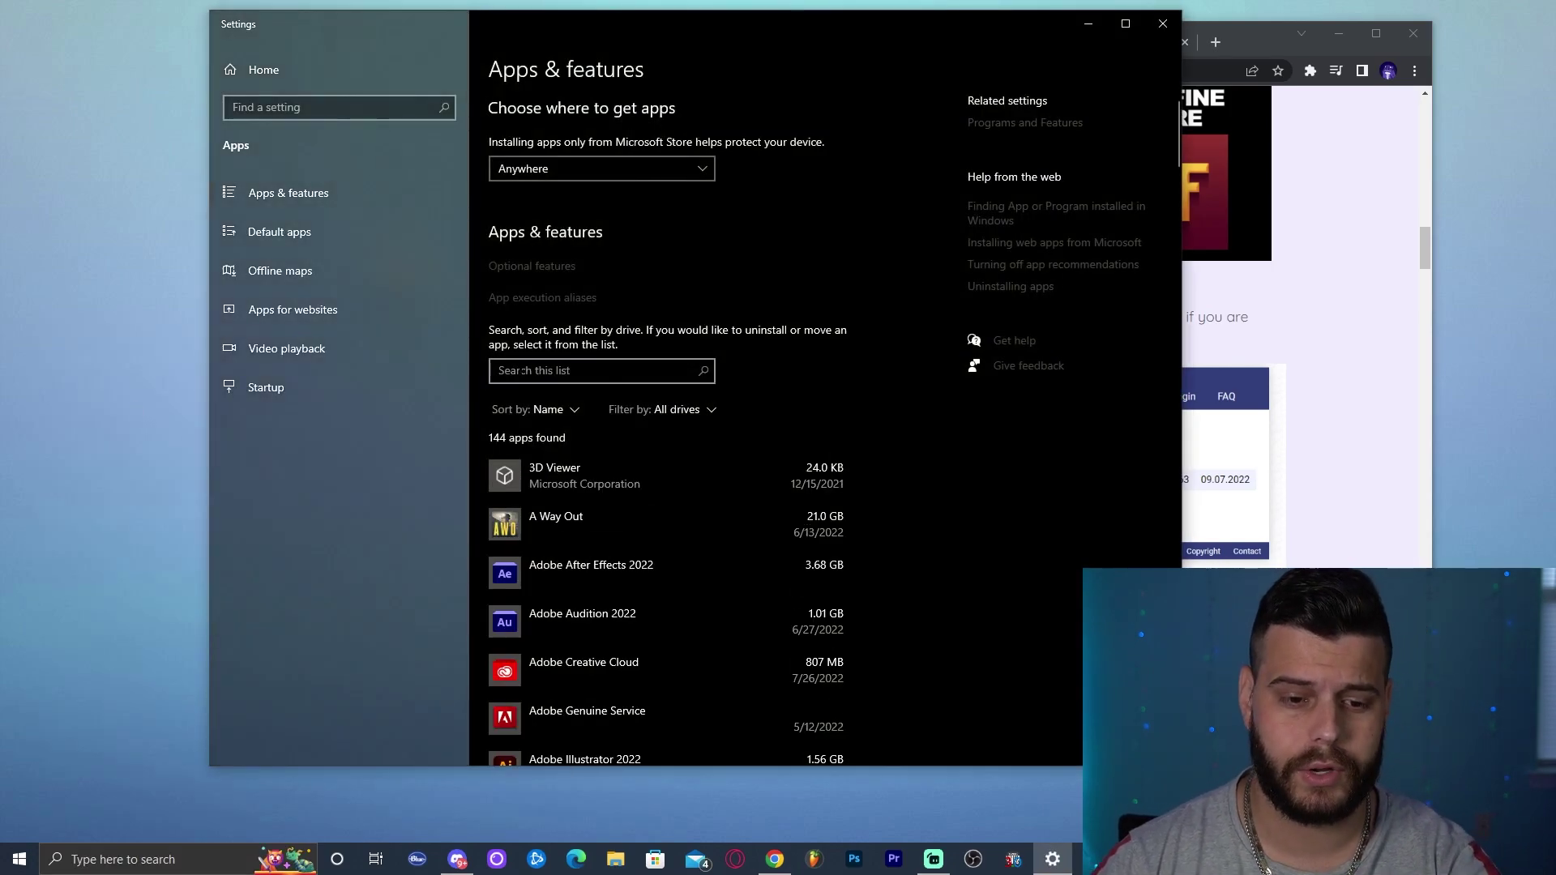
click(547, 370)
text(java)
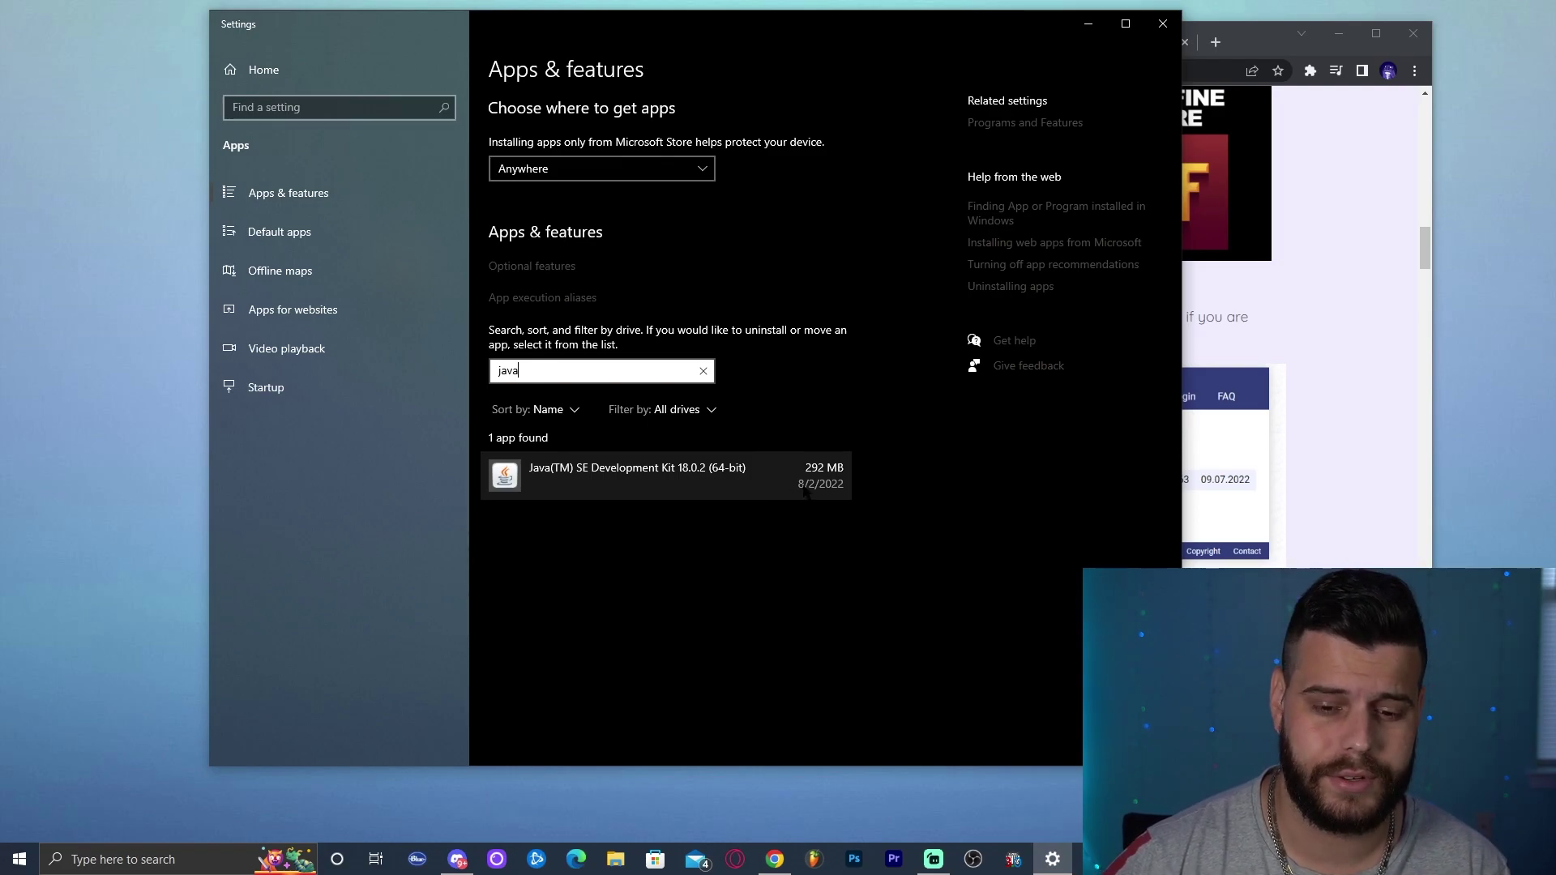
click(806, 490)
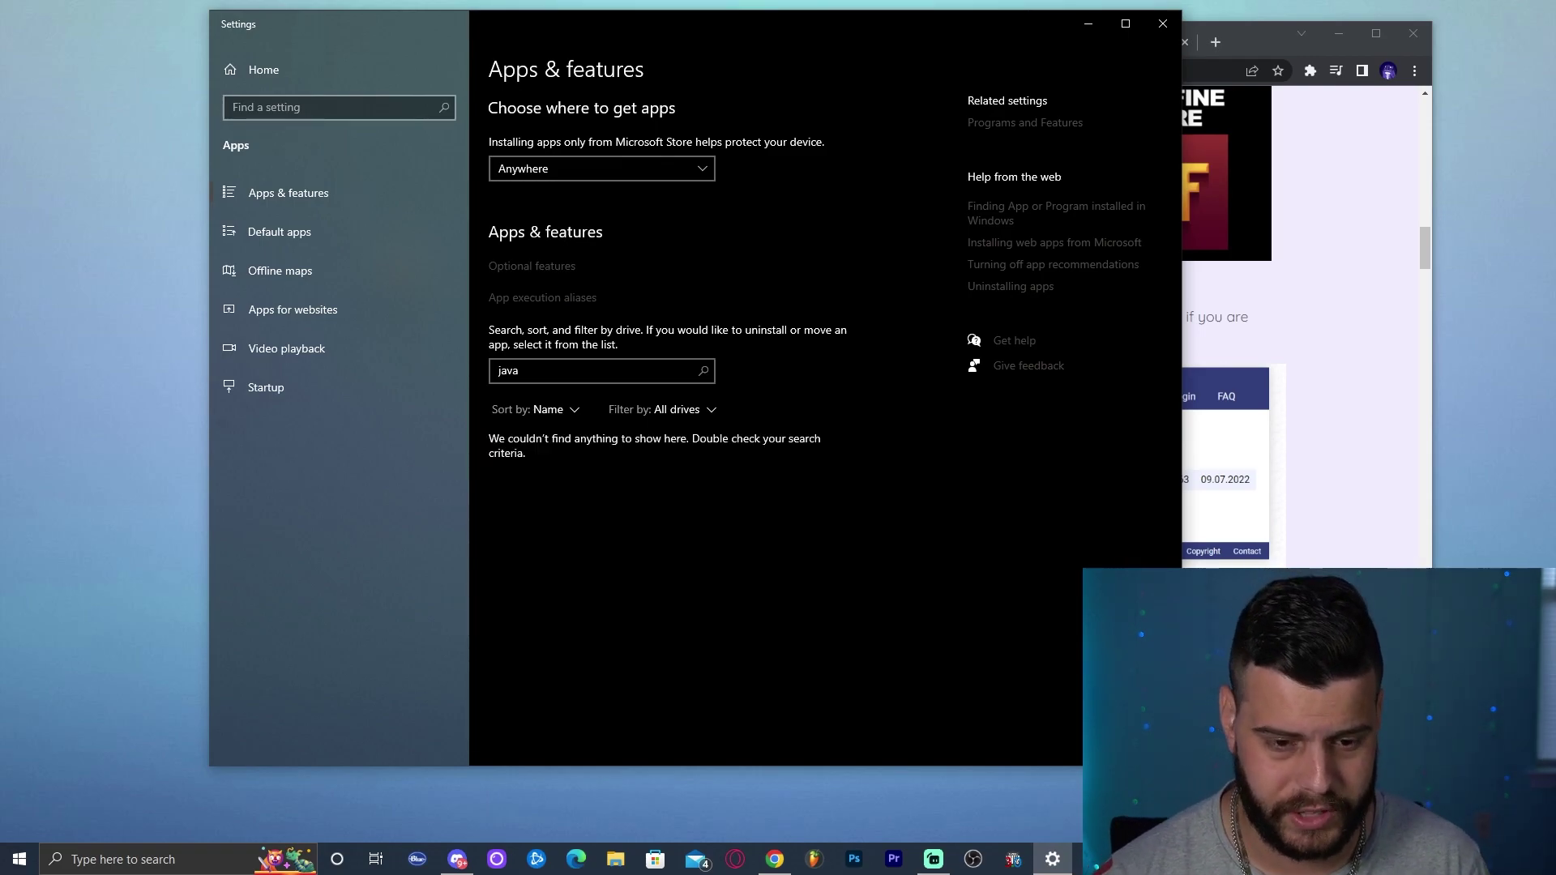
click(1164, 25)
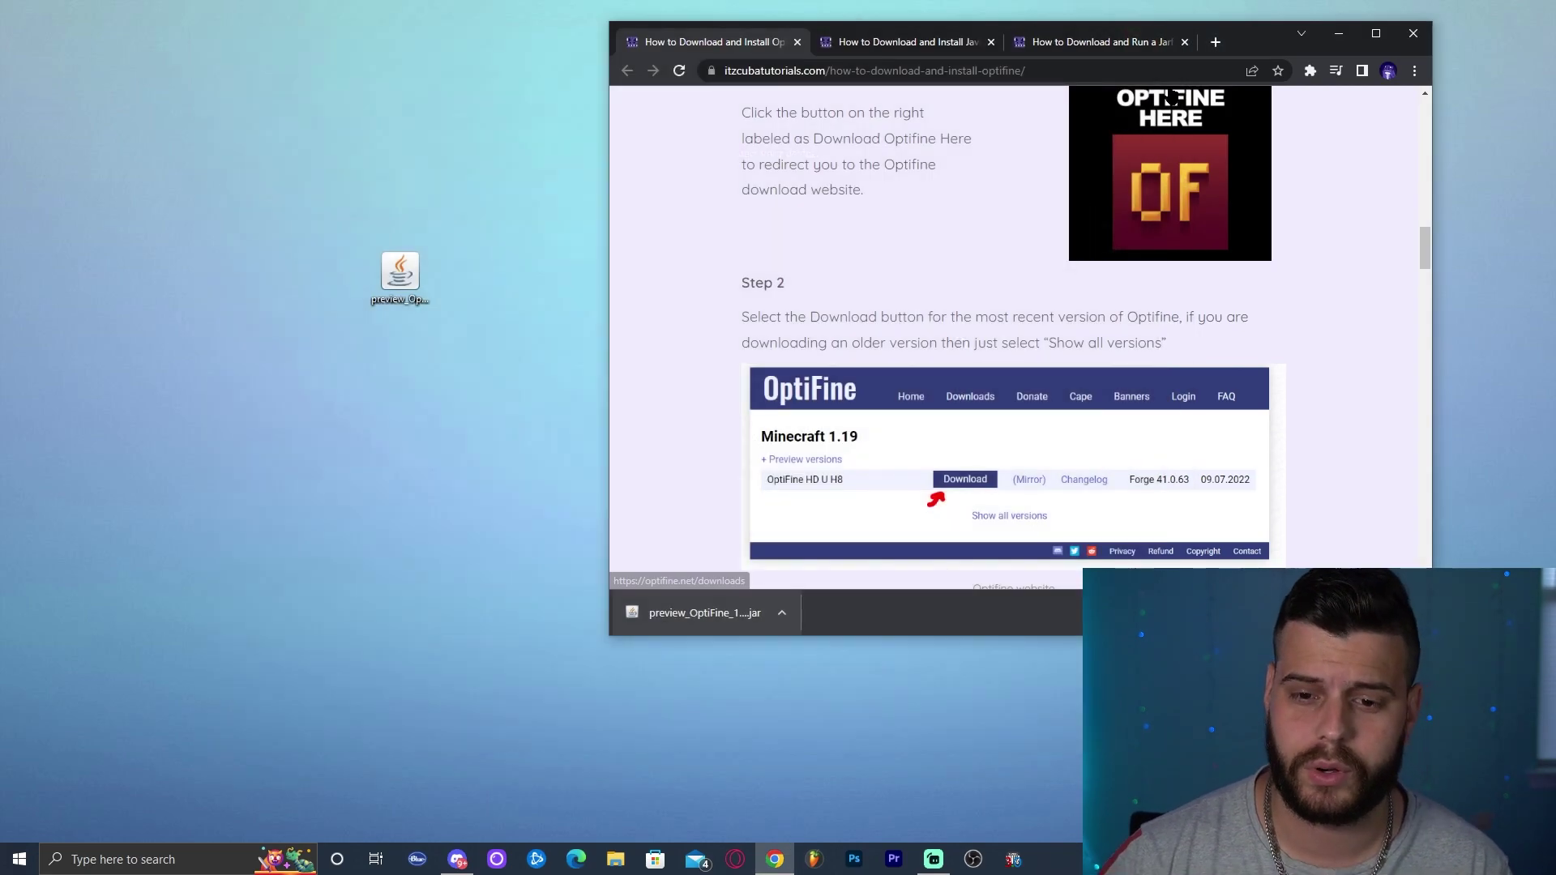
Maximise Chrome, close the OptiFine guide, and open Oracle's Java Downloads from the Java 18 guide's Step 1.
click(1375, 31)
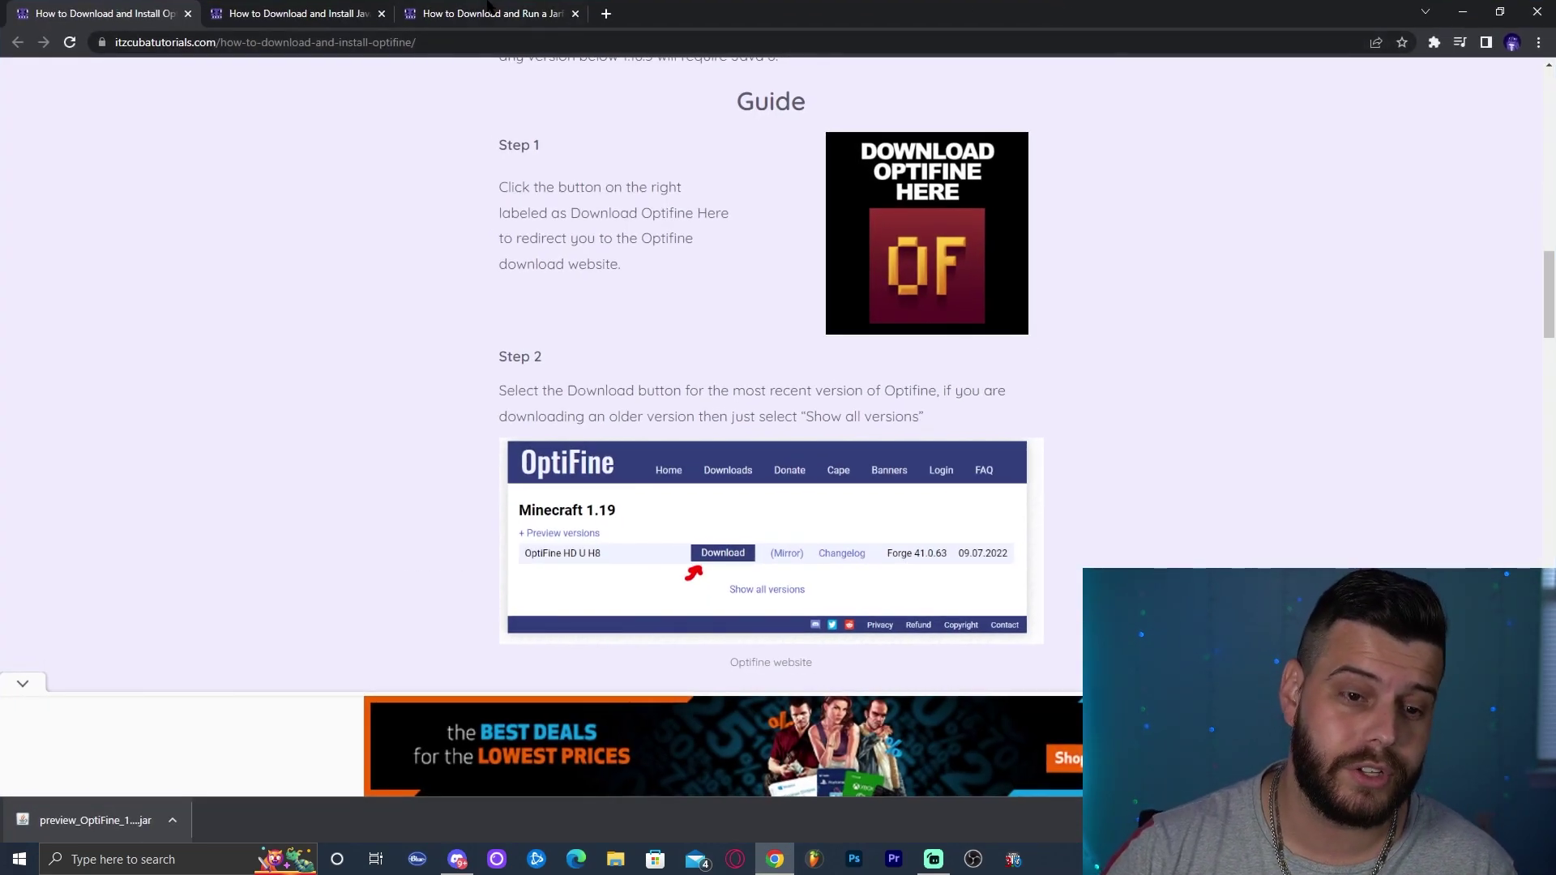
key(ctrl+w)
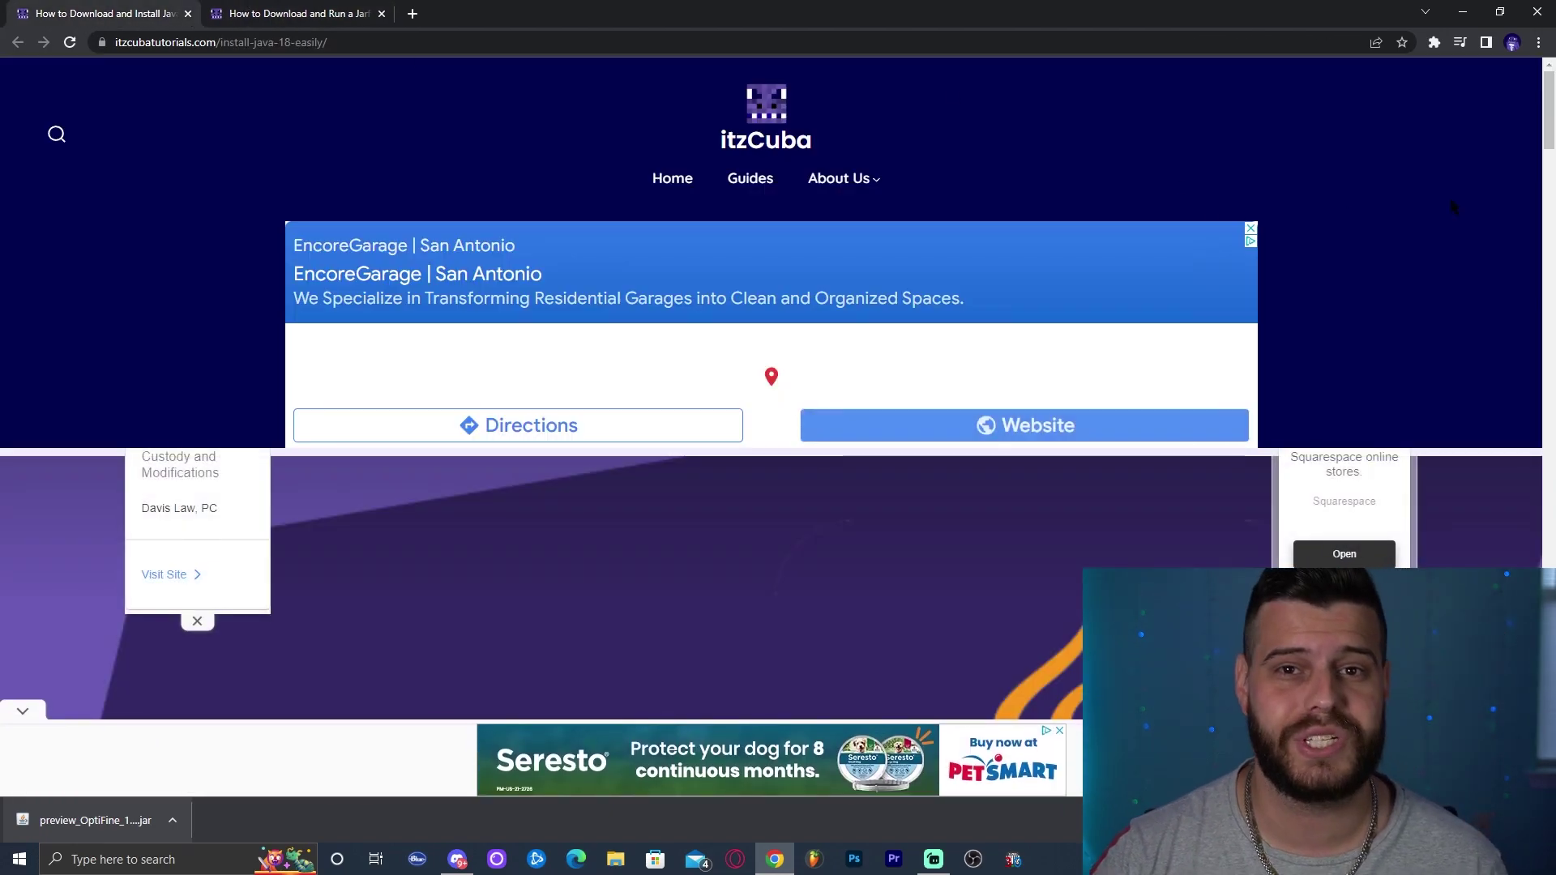
scroll(1048, 259, down, 9)
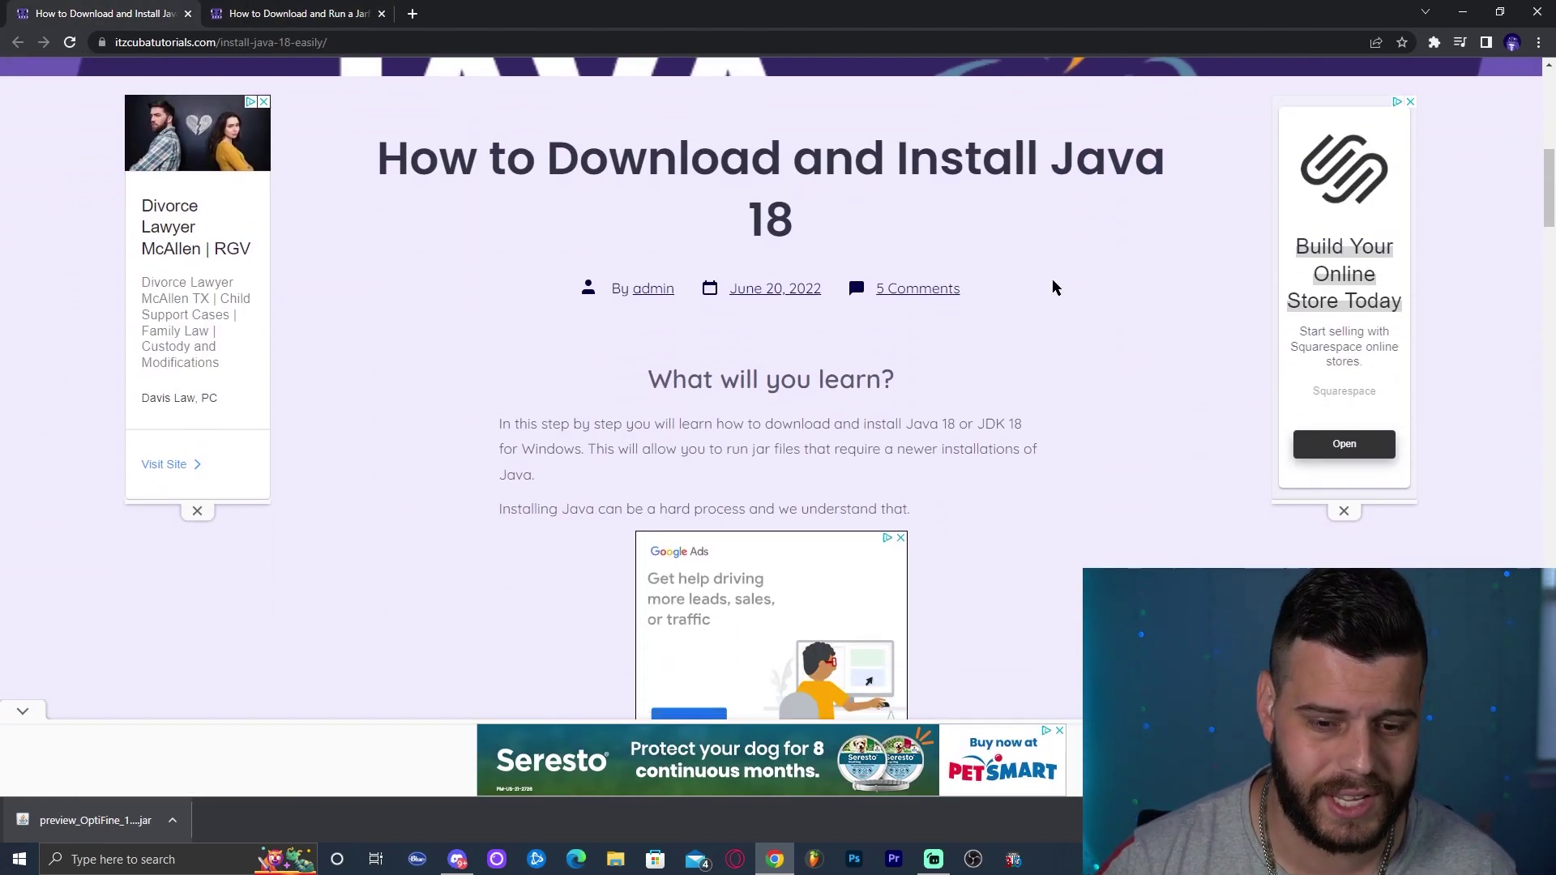
scroll(1053, 286, down, 15)
scroll(1058, 300, up, 1)
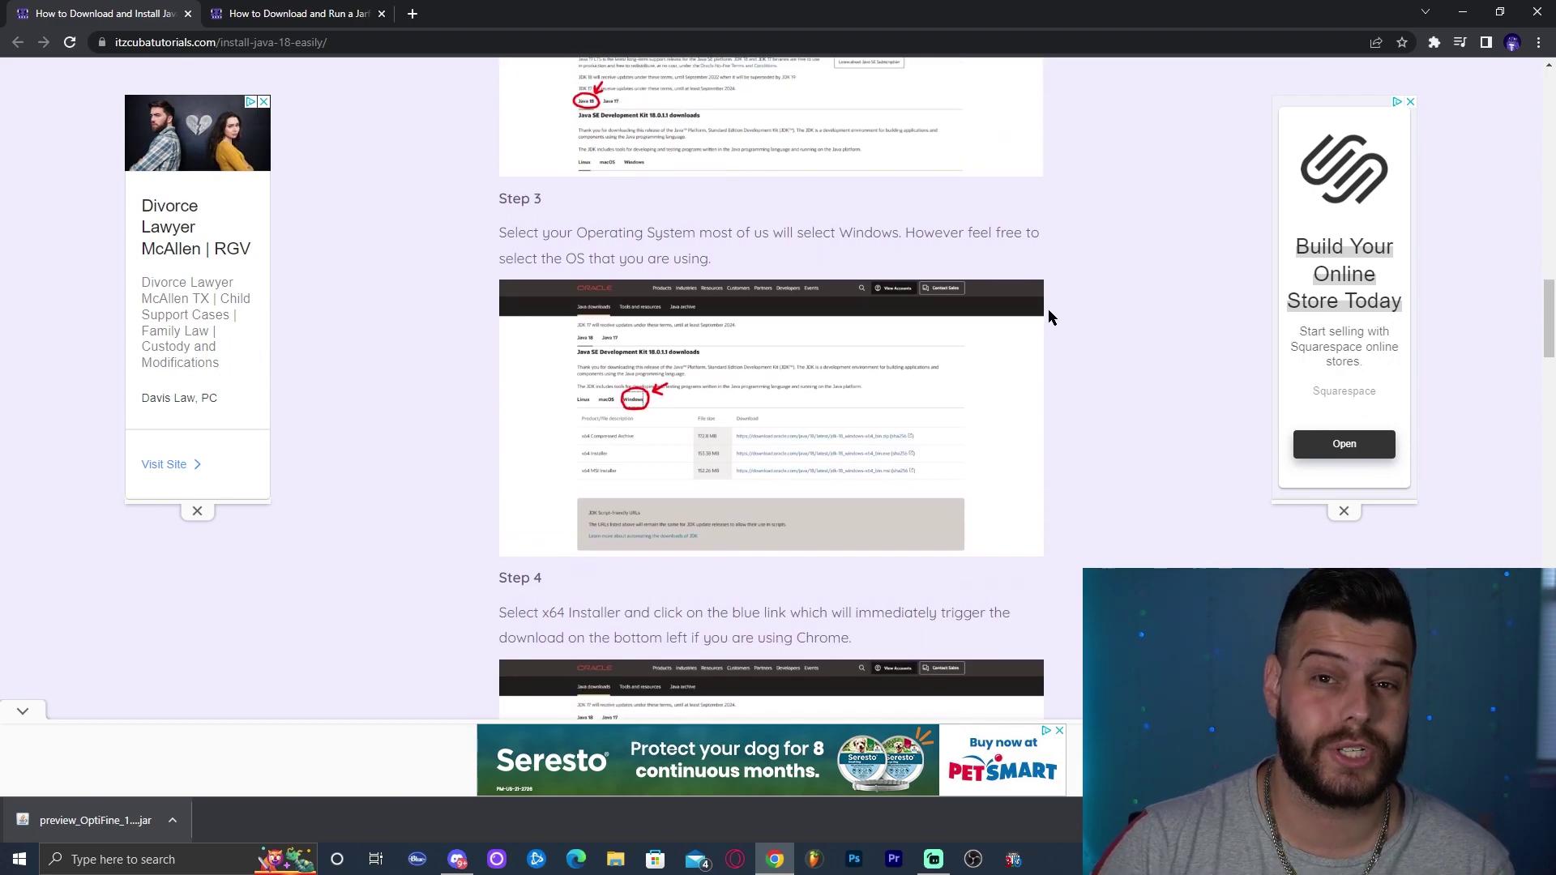
scroll(1054, 312, up, 7)
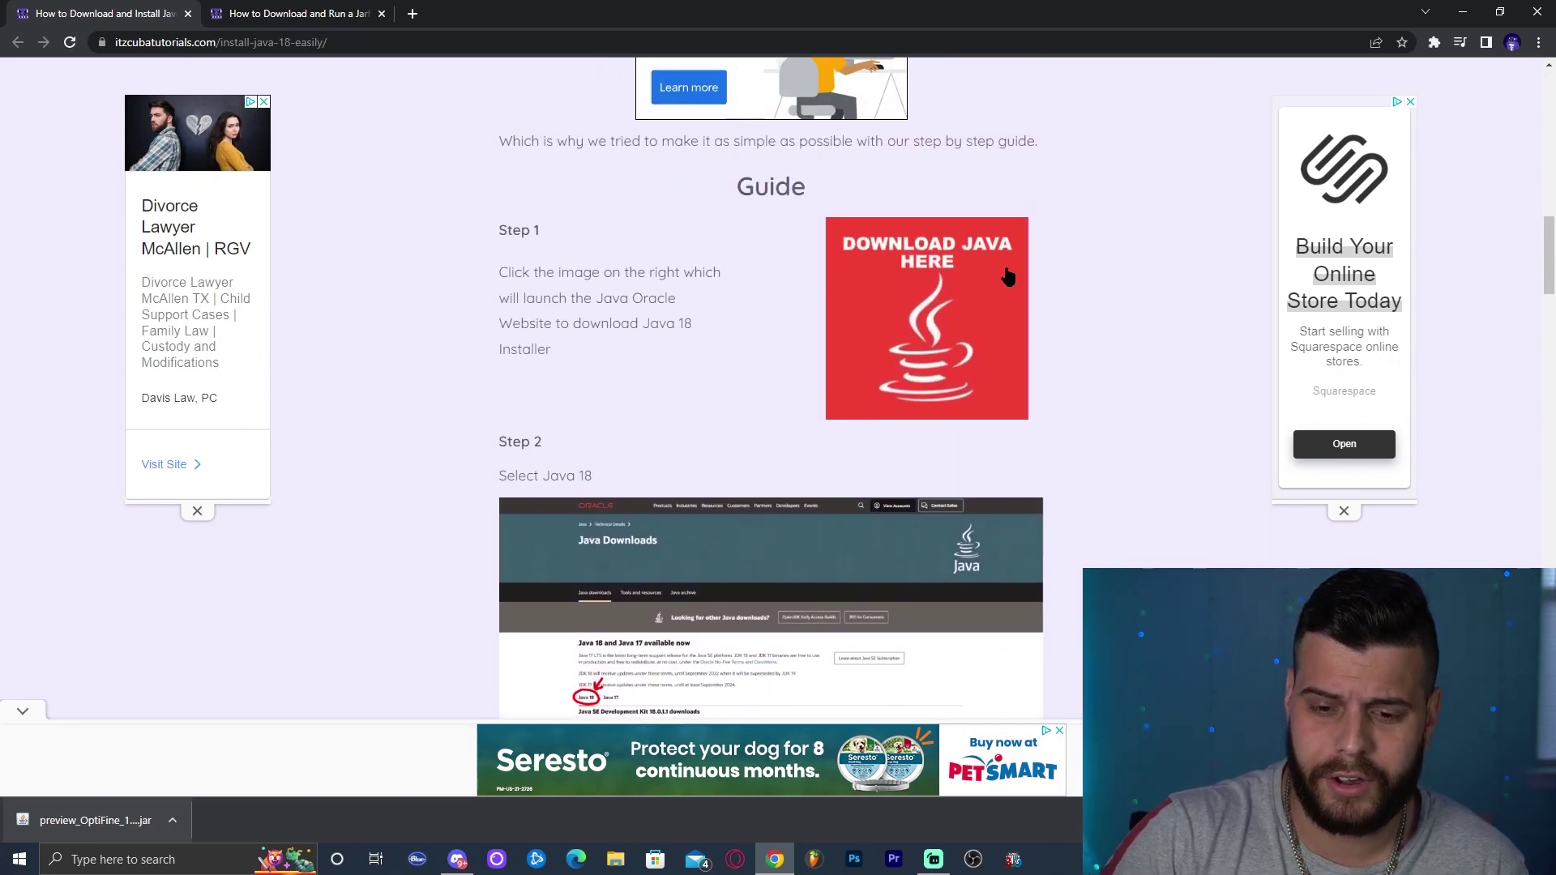
click(981, 255)
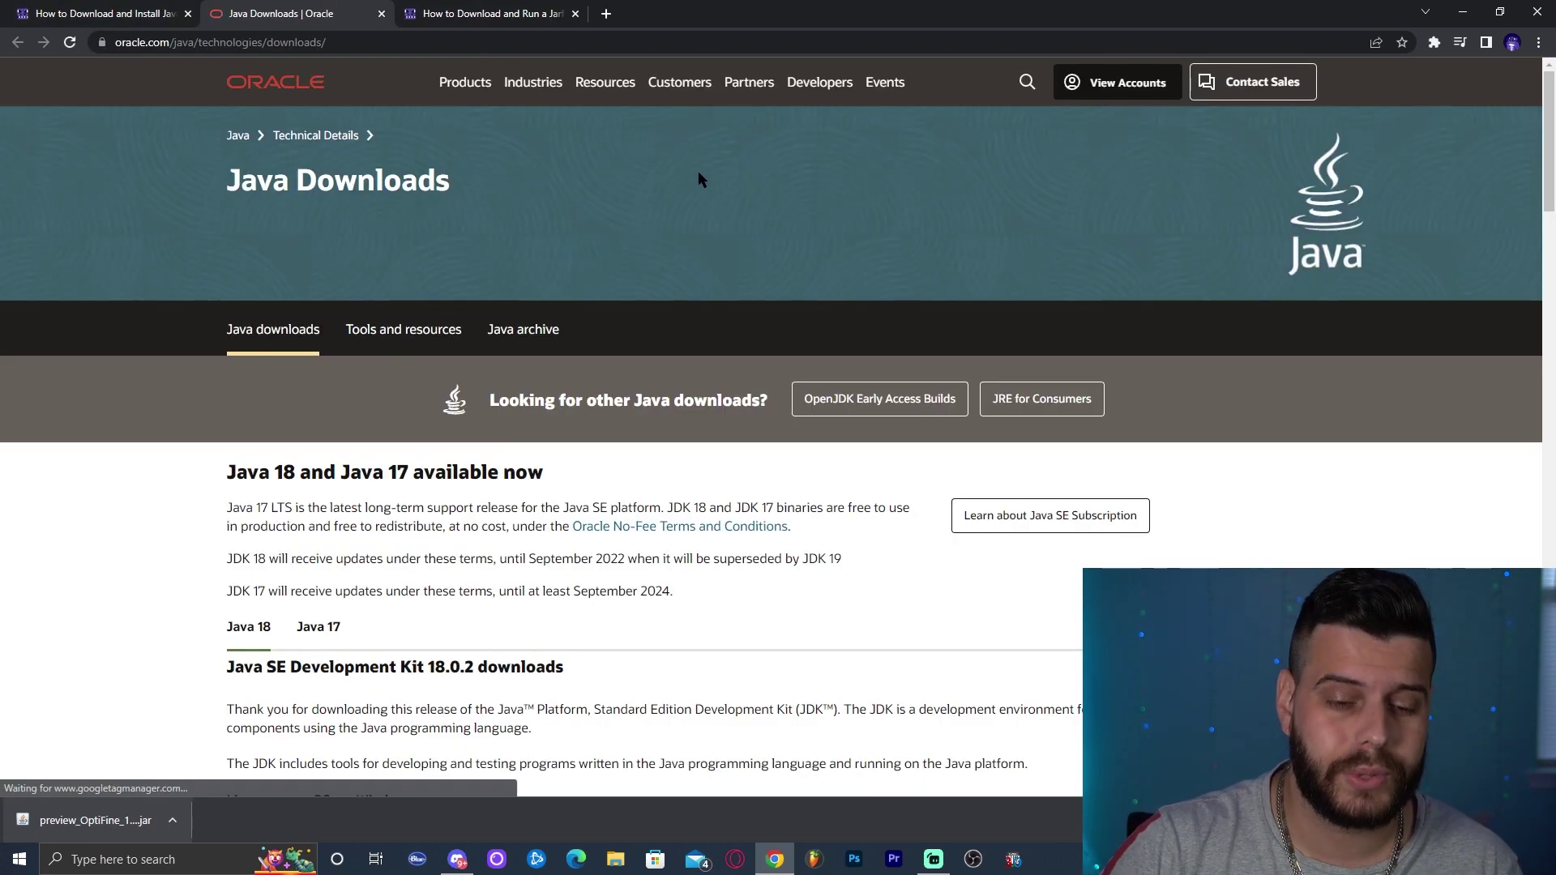
Download the Windows x64 JDK 18 installer, jdk-18_windows-x64_bin.exe, from Oracle's JDK 18 section.
scroll(673, 194, down, 4)
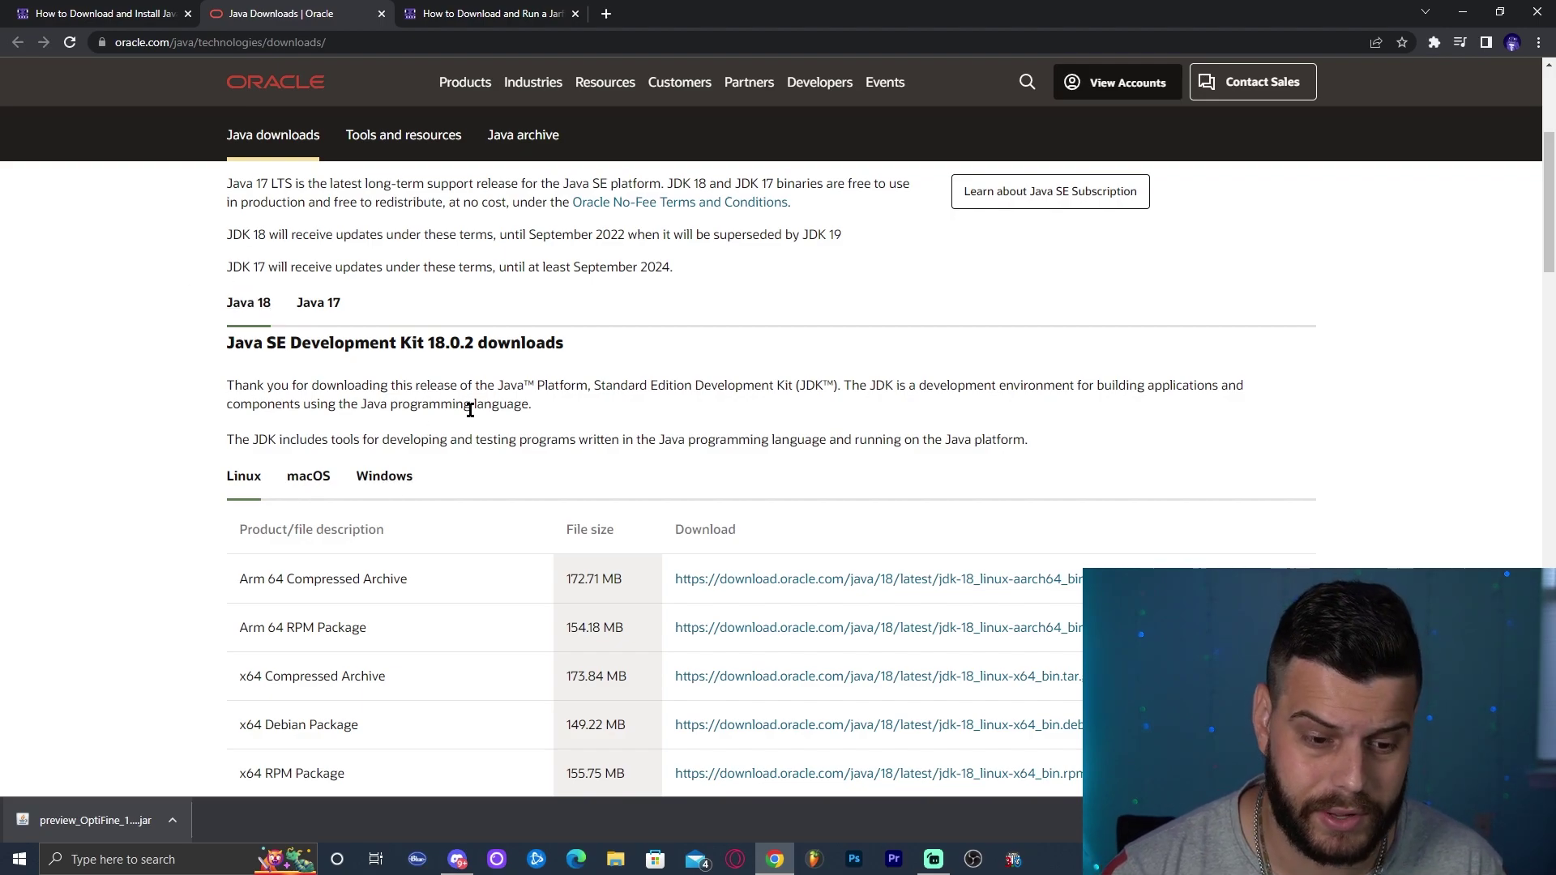
click(408, 476)
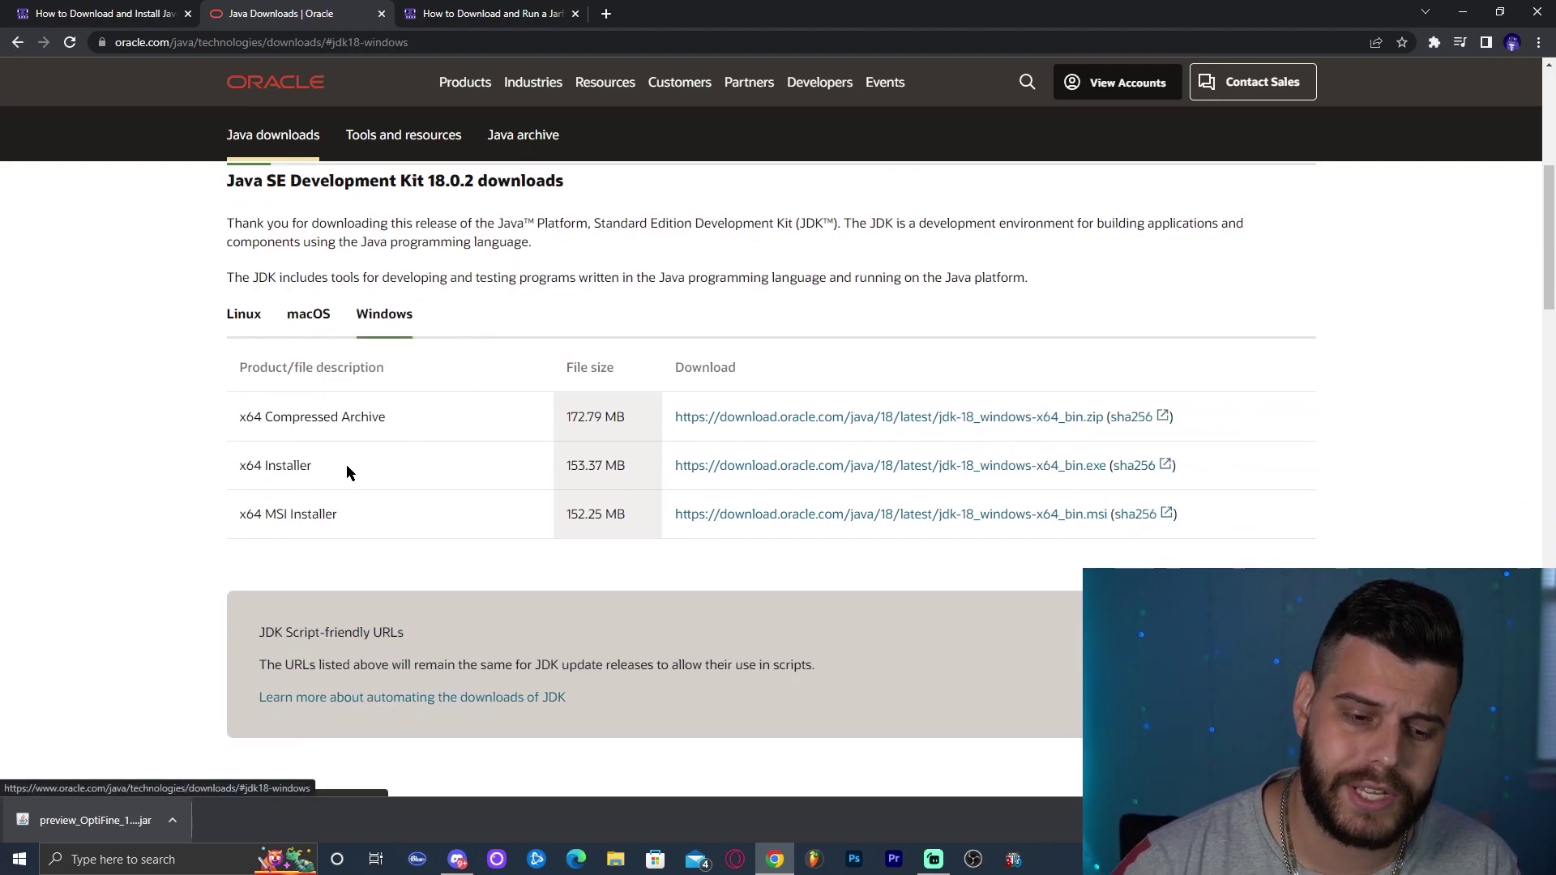
drag(347, 465, 243, 469)
click(328, 473)
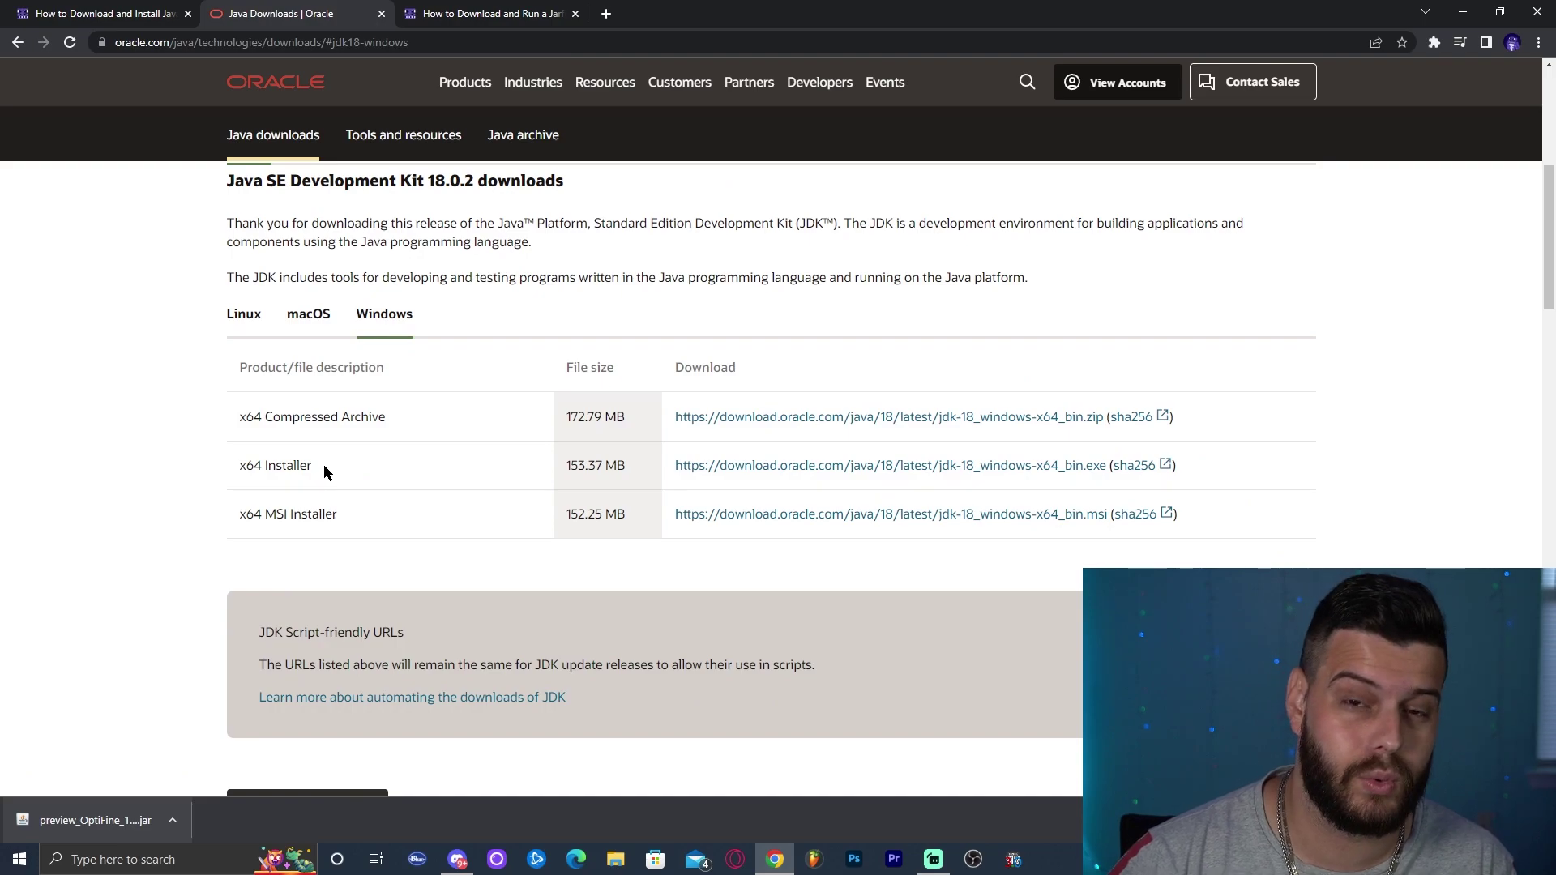
click(843, 470)
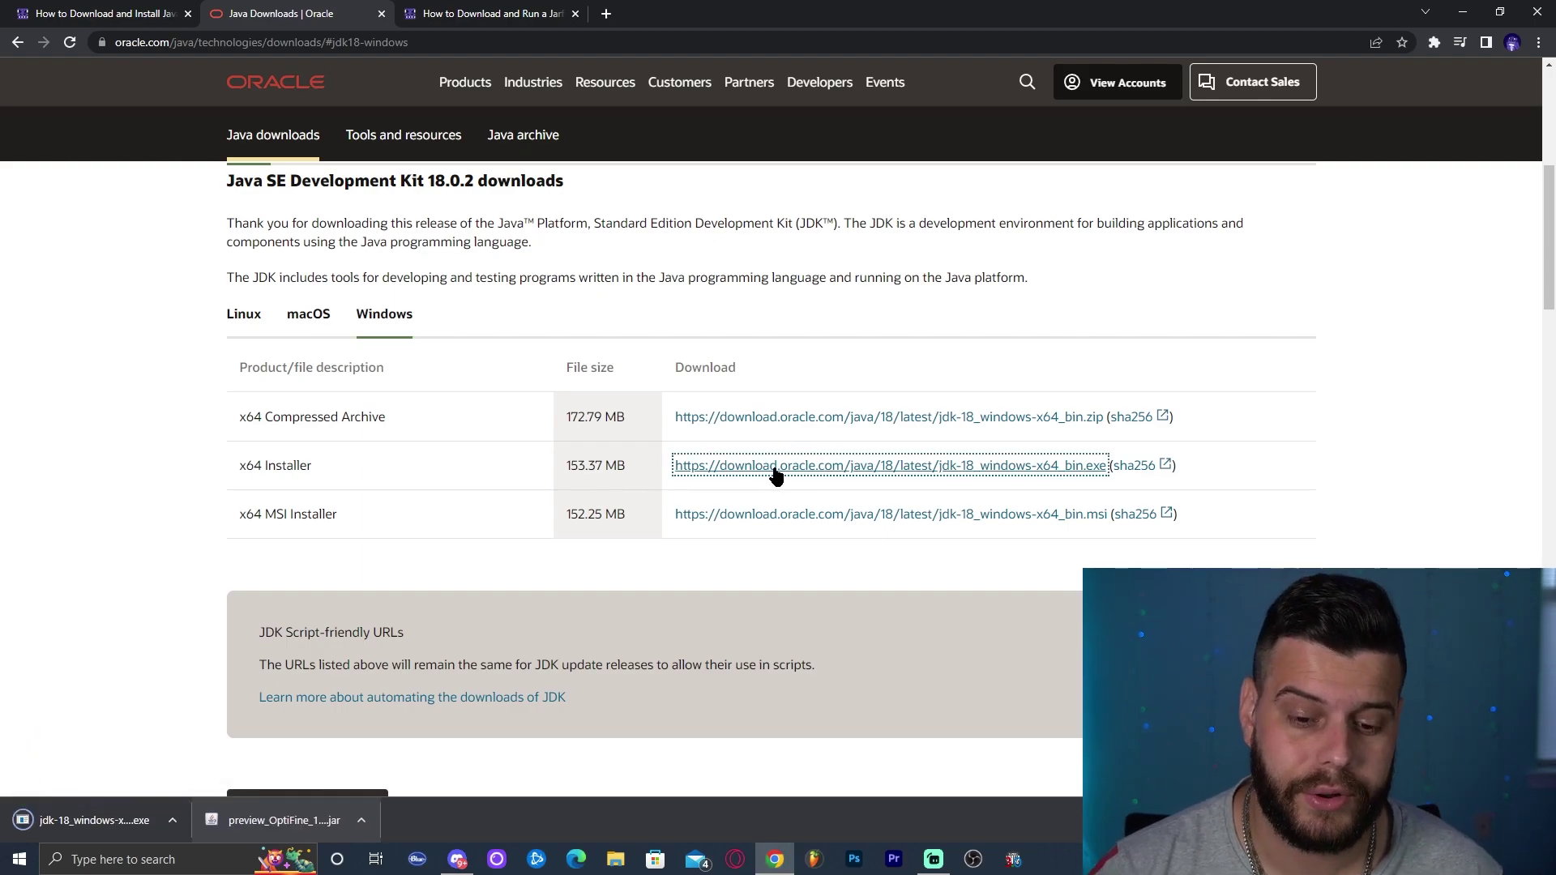
drag(873, 8, 1012, 70)
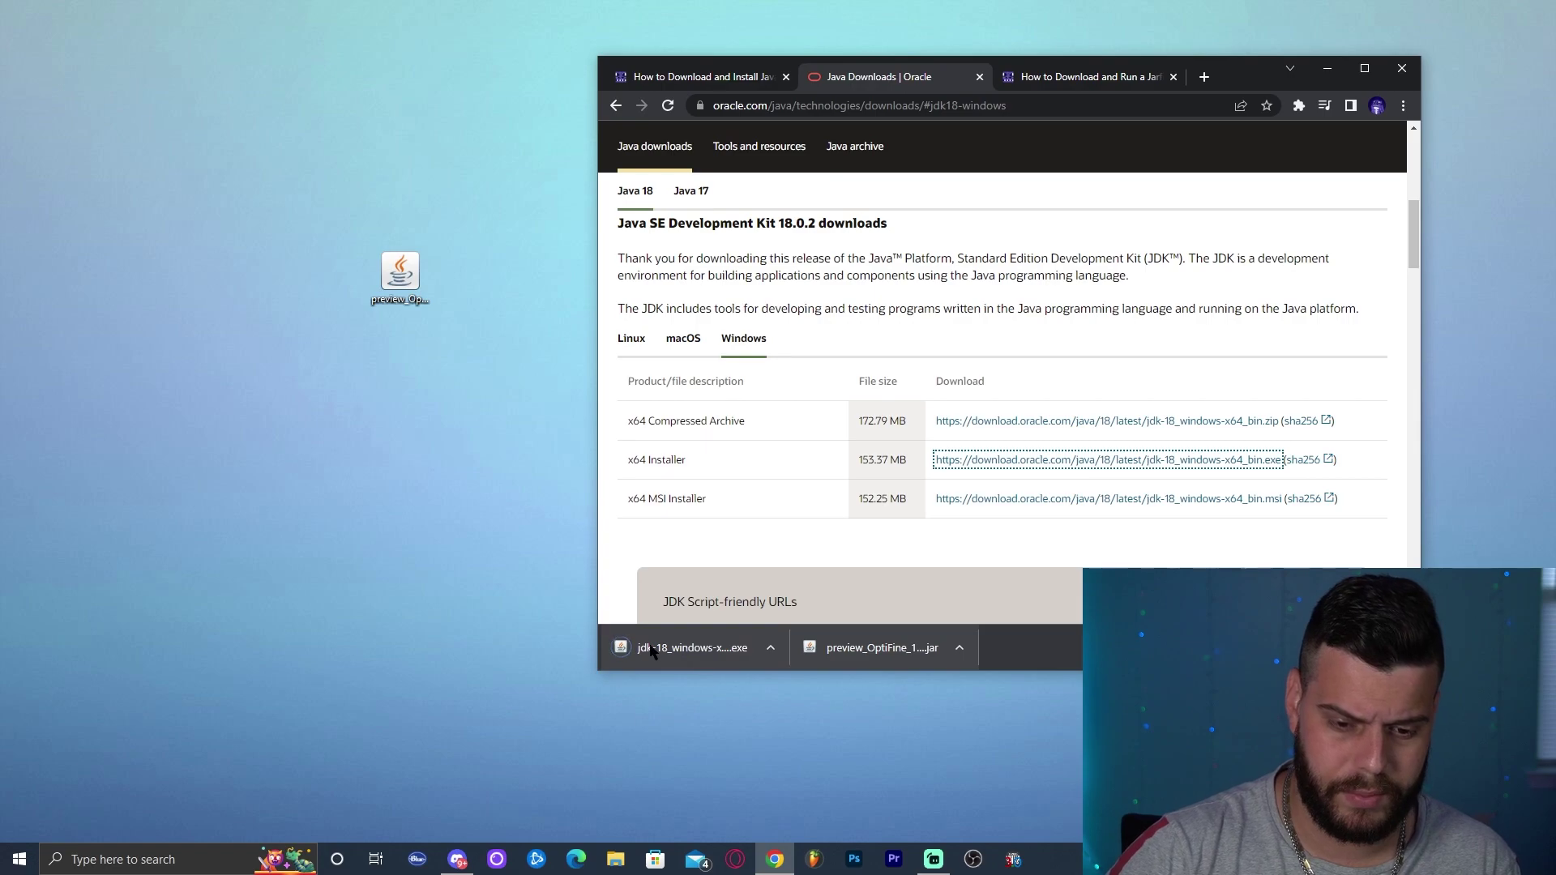
Drag the jdk-18 installer from Chrome's download bar onto the desktop and refresh the desktop.
drag(680, 655, 389, 370)
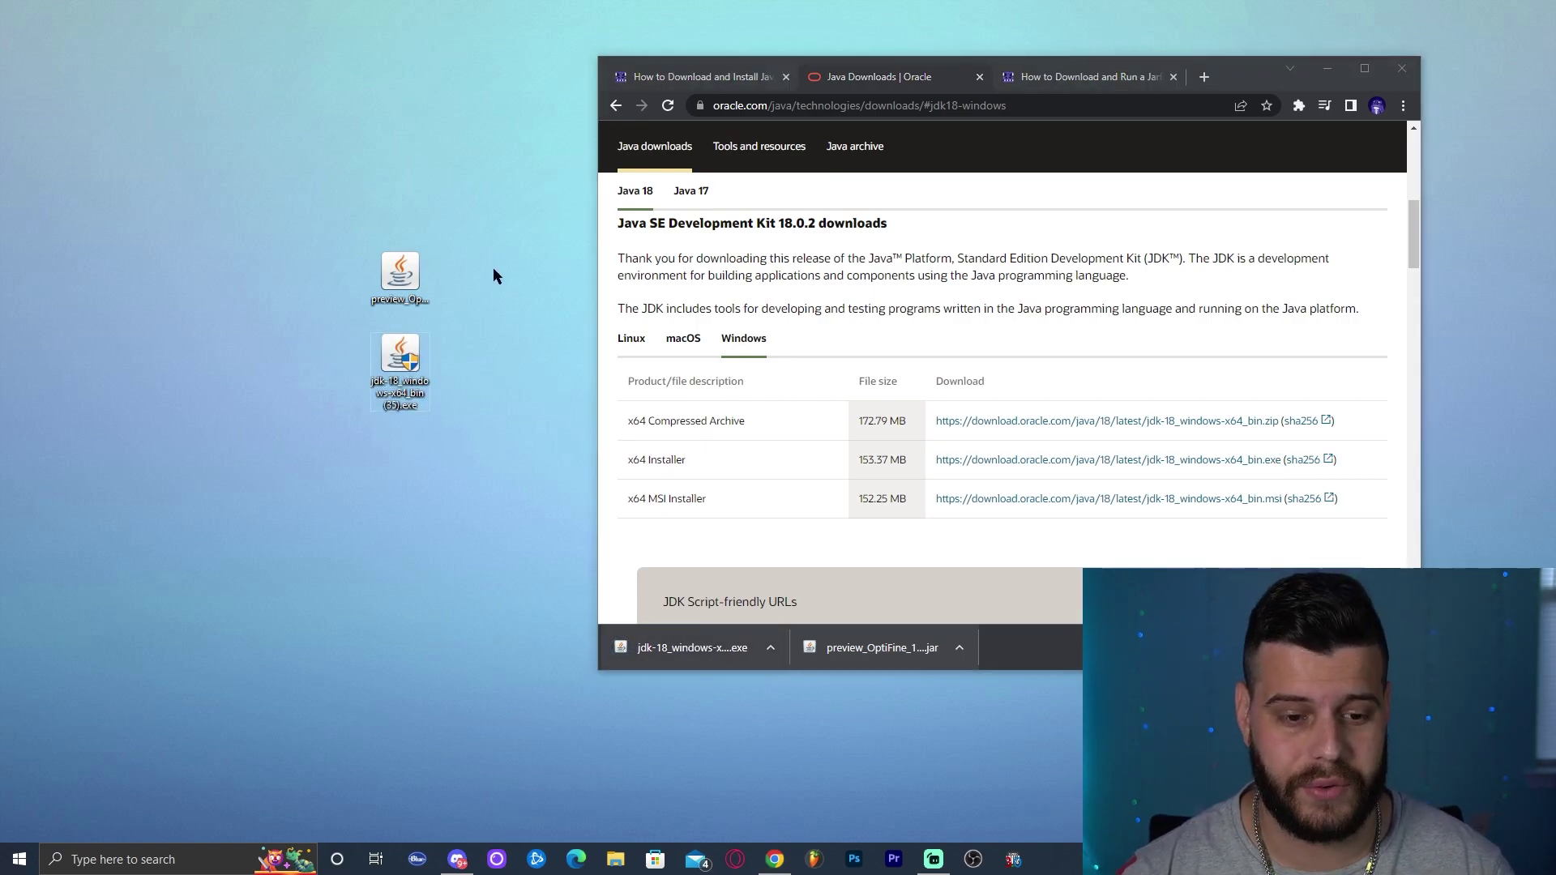
right_click(529, 215)
click(551, 262)
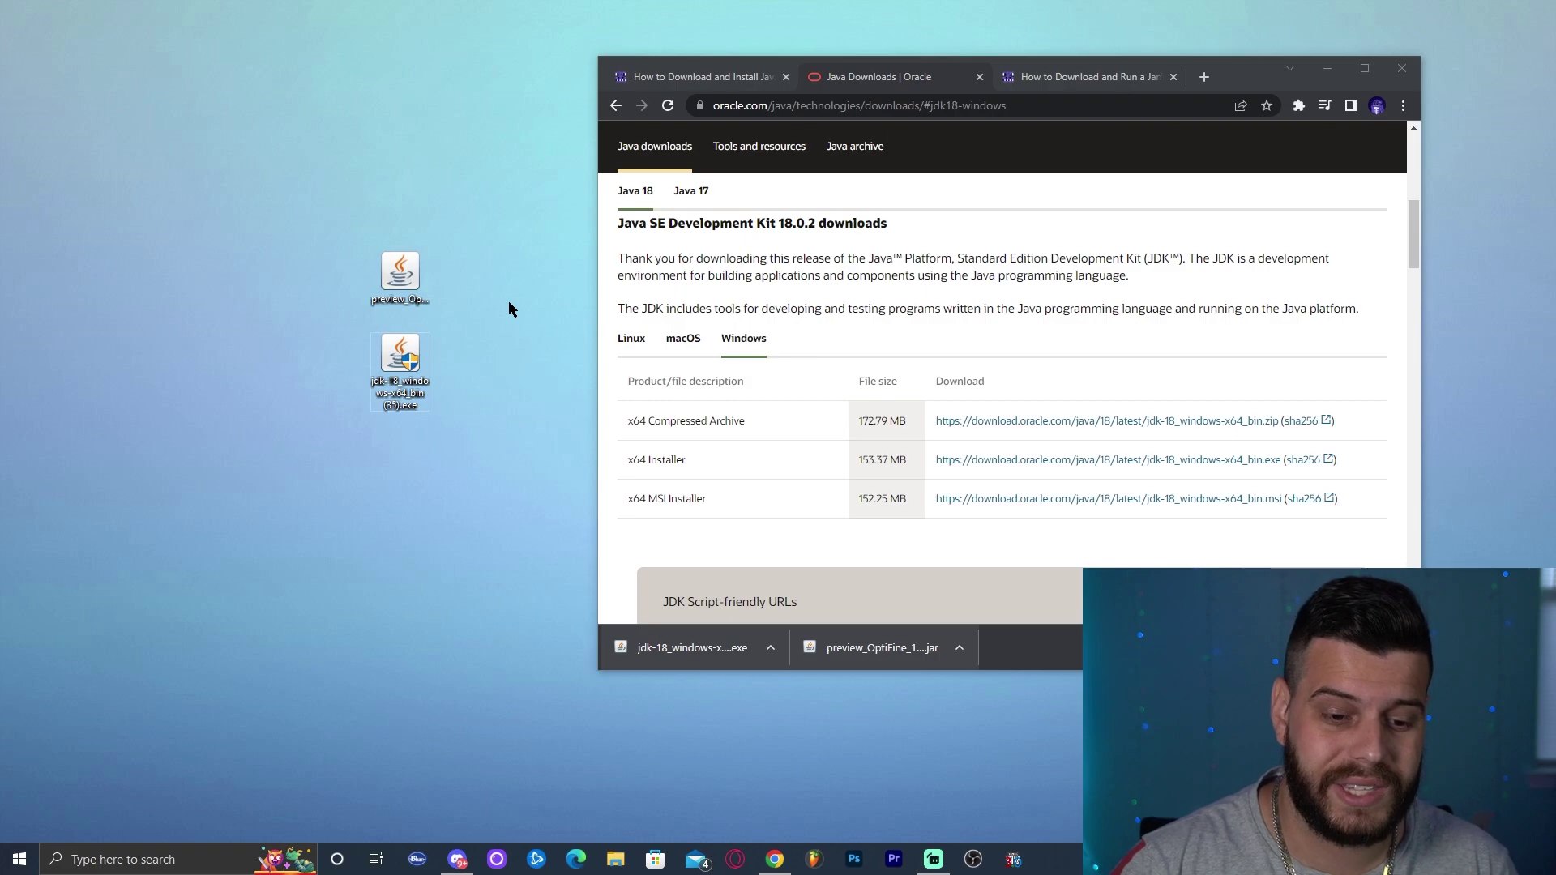
drag(467, 204, 397, 279)
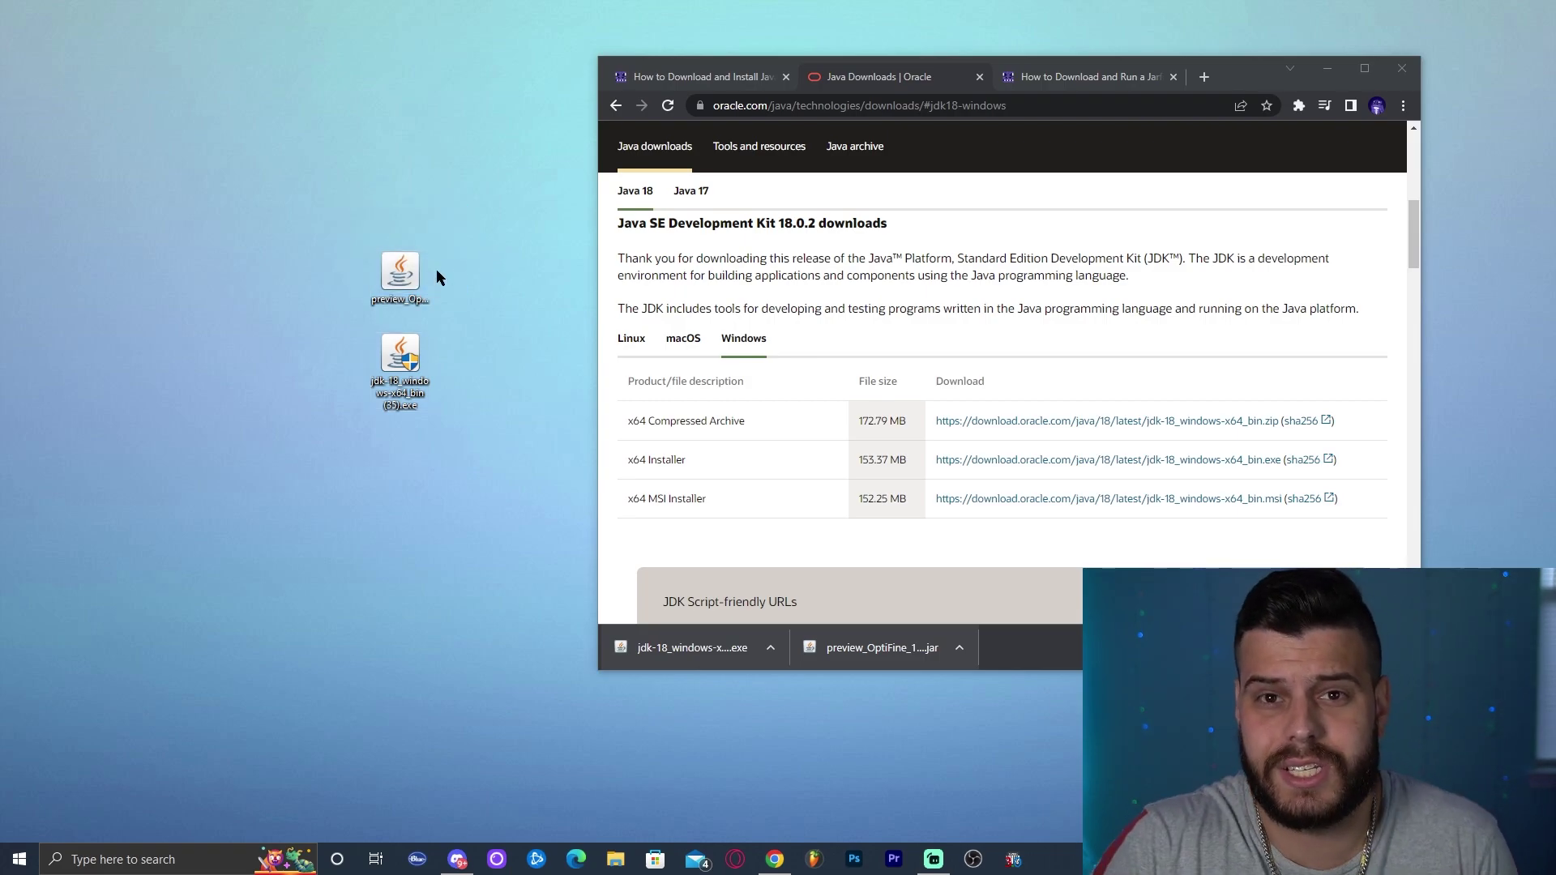
click(410, 288)
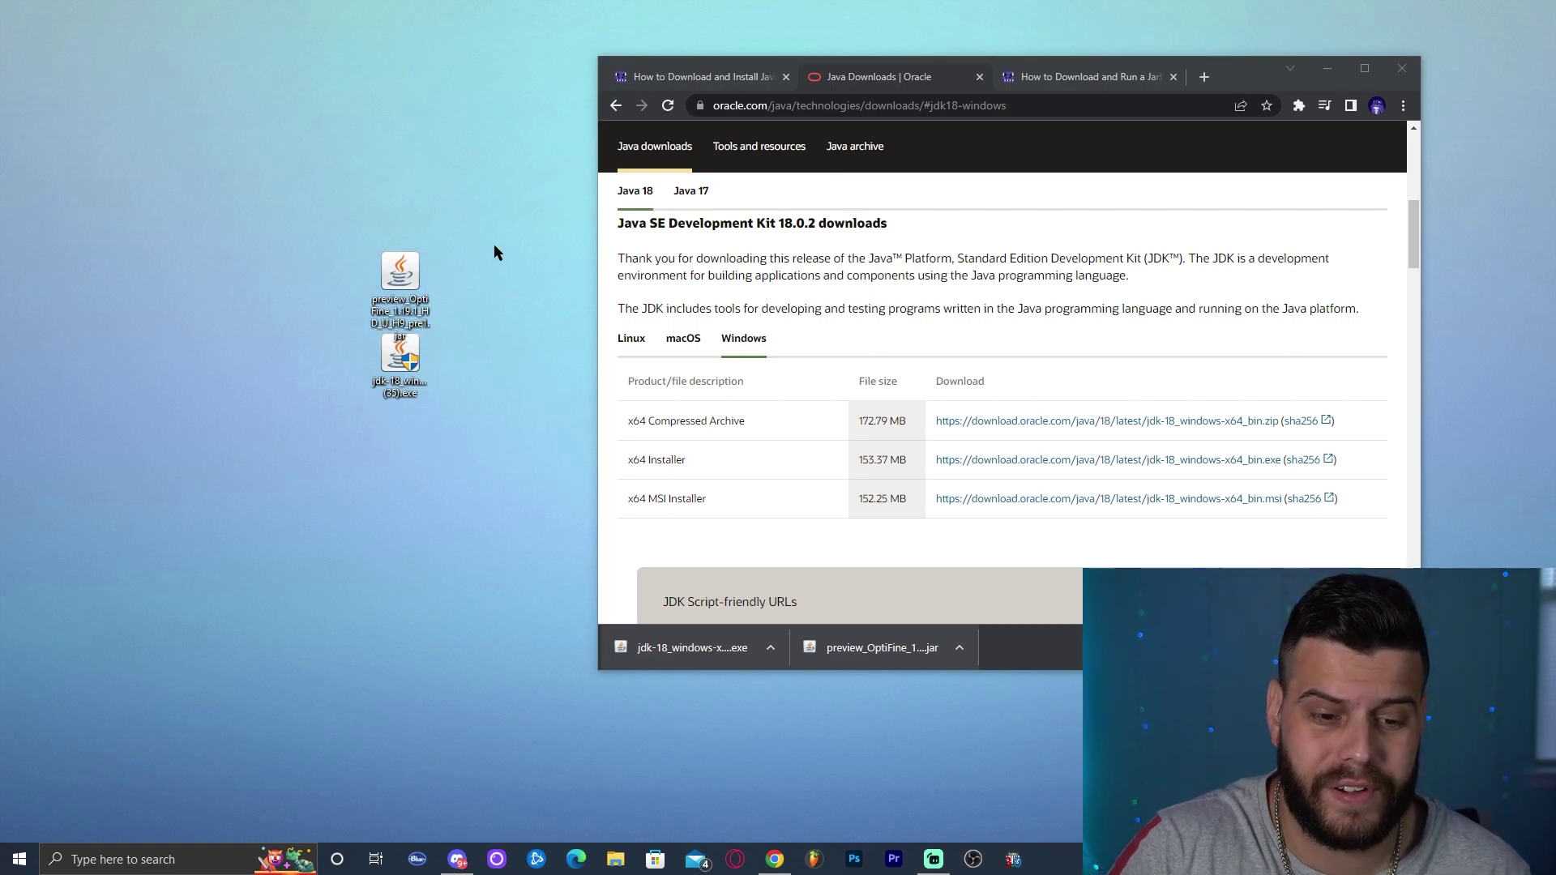
right_click(494, 245)
click(514, 271)
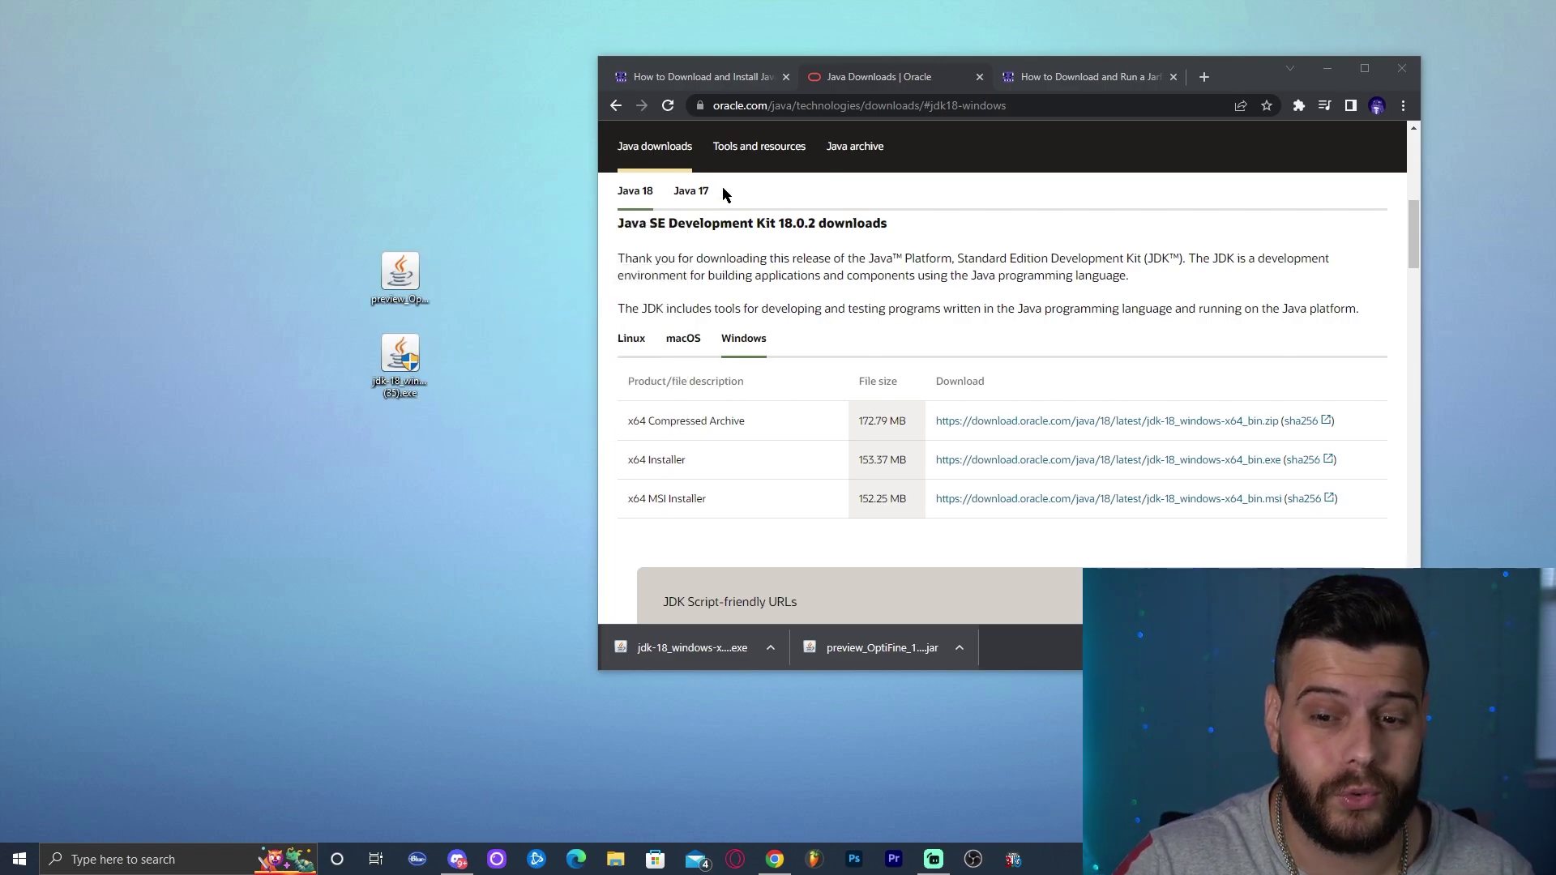
Select the OptiFine jar on the desktop to show its full name, then refresh the desktop.
click(1331, 70)
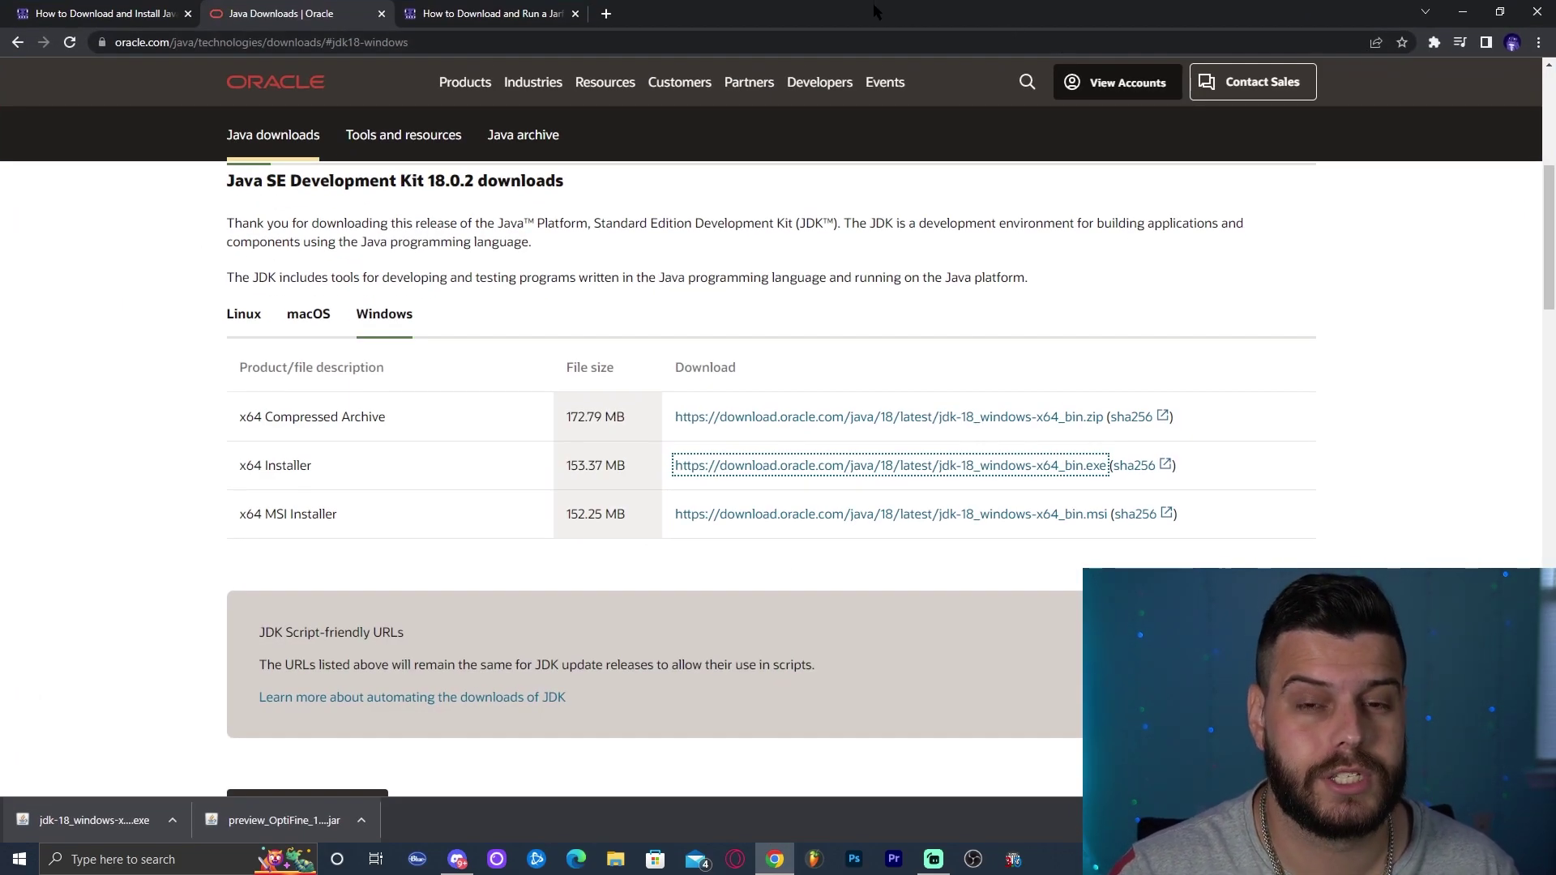
double_click(873, 2)
drag(477, 219, 424, 267)
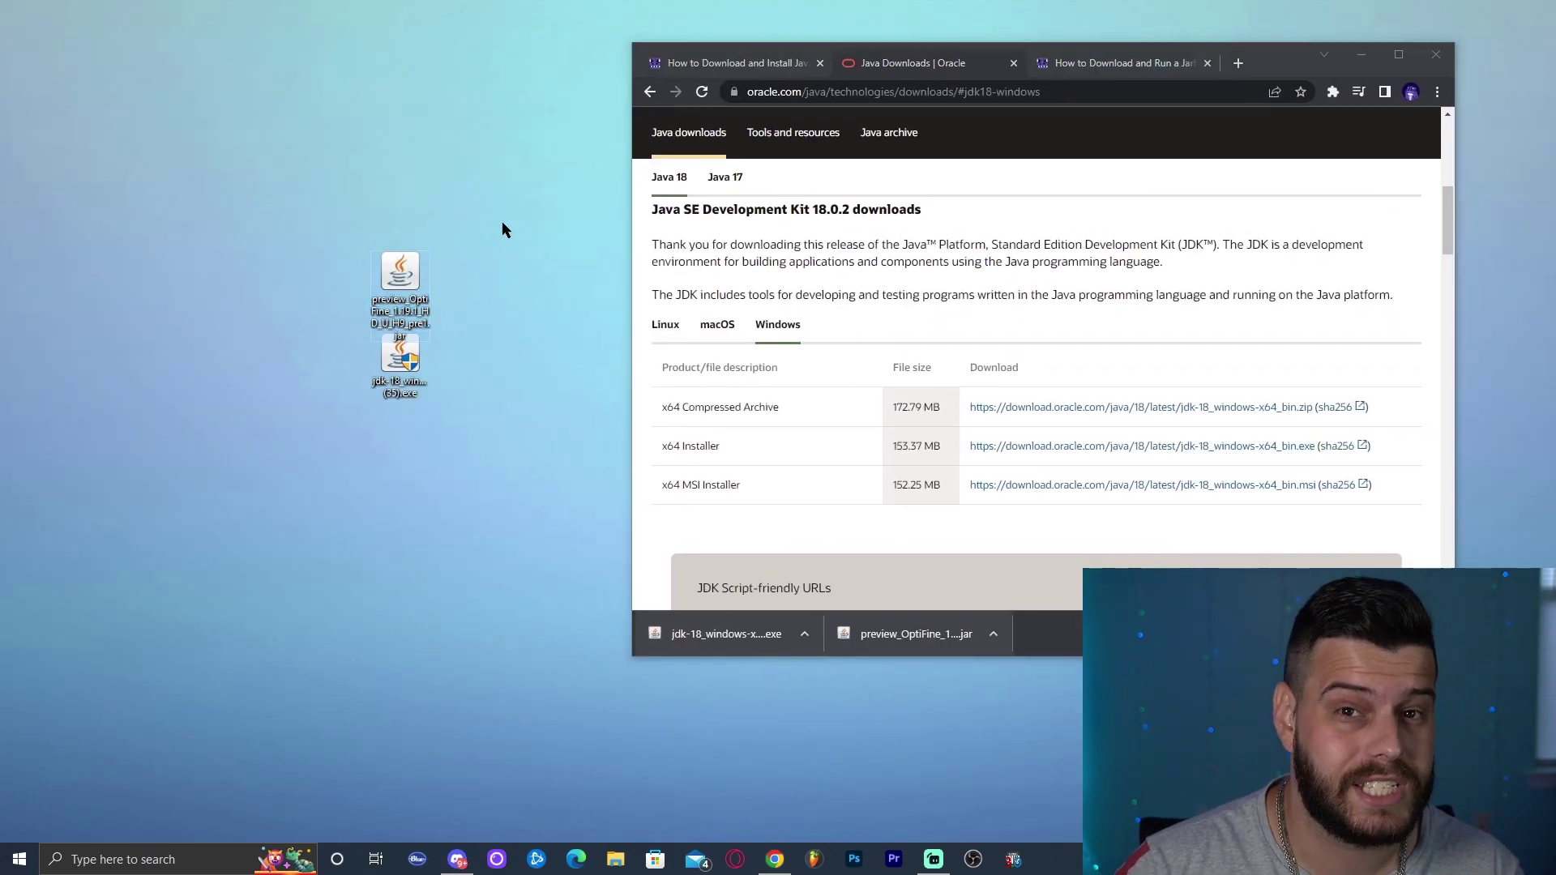
drag(476, 185, 381, 268)
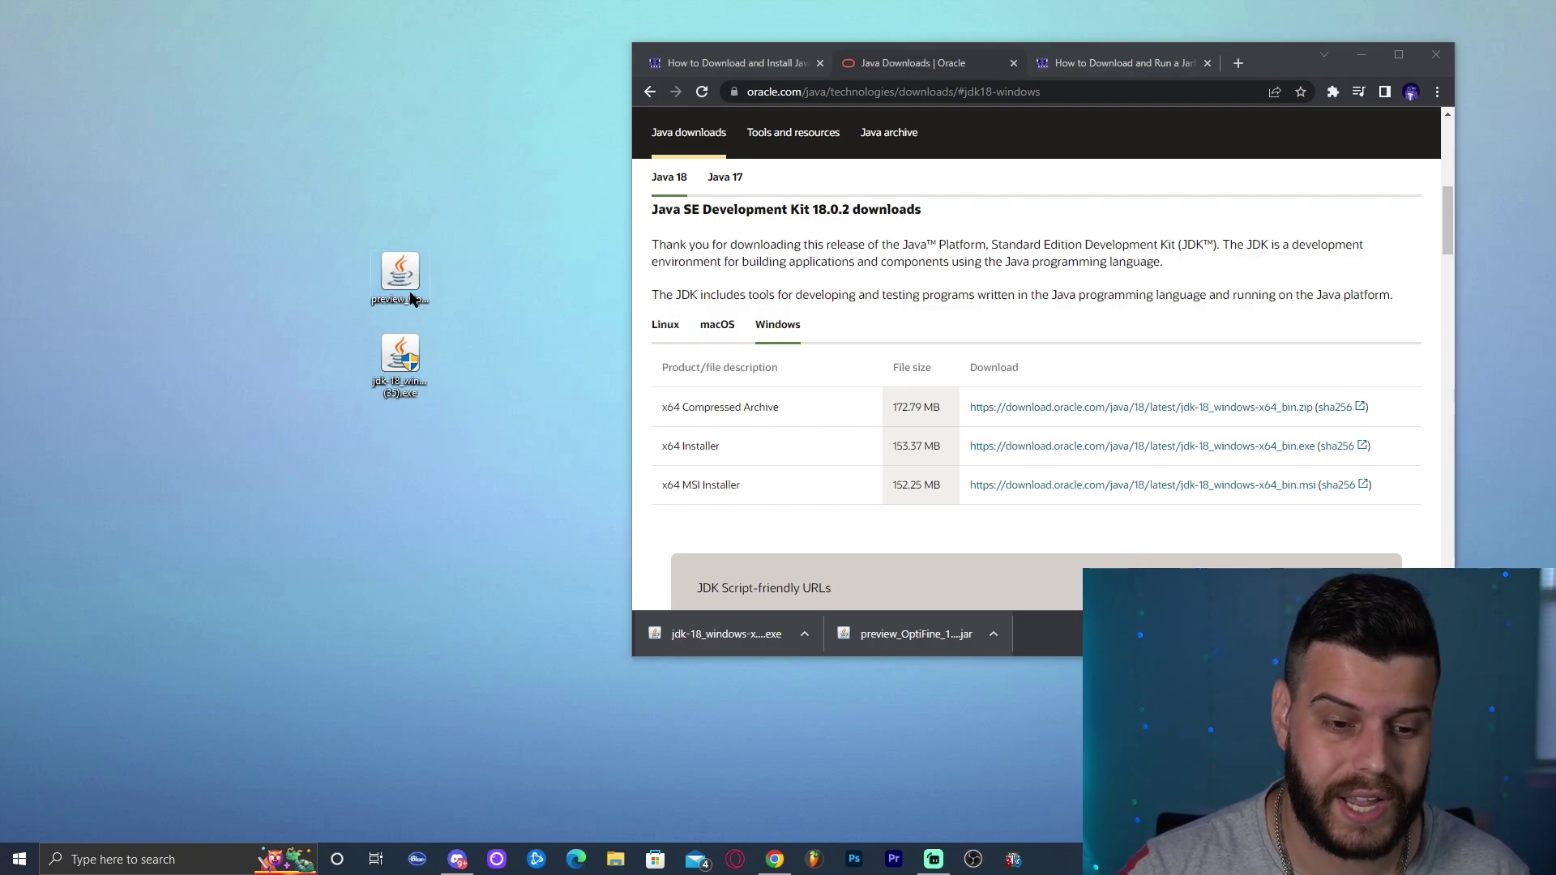
click(411, 279)
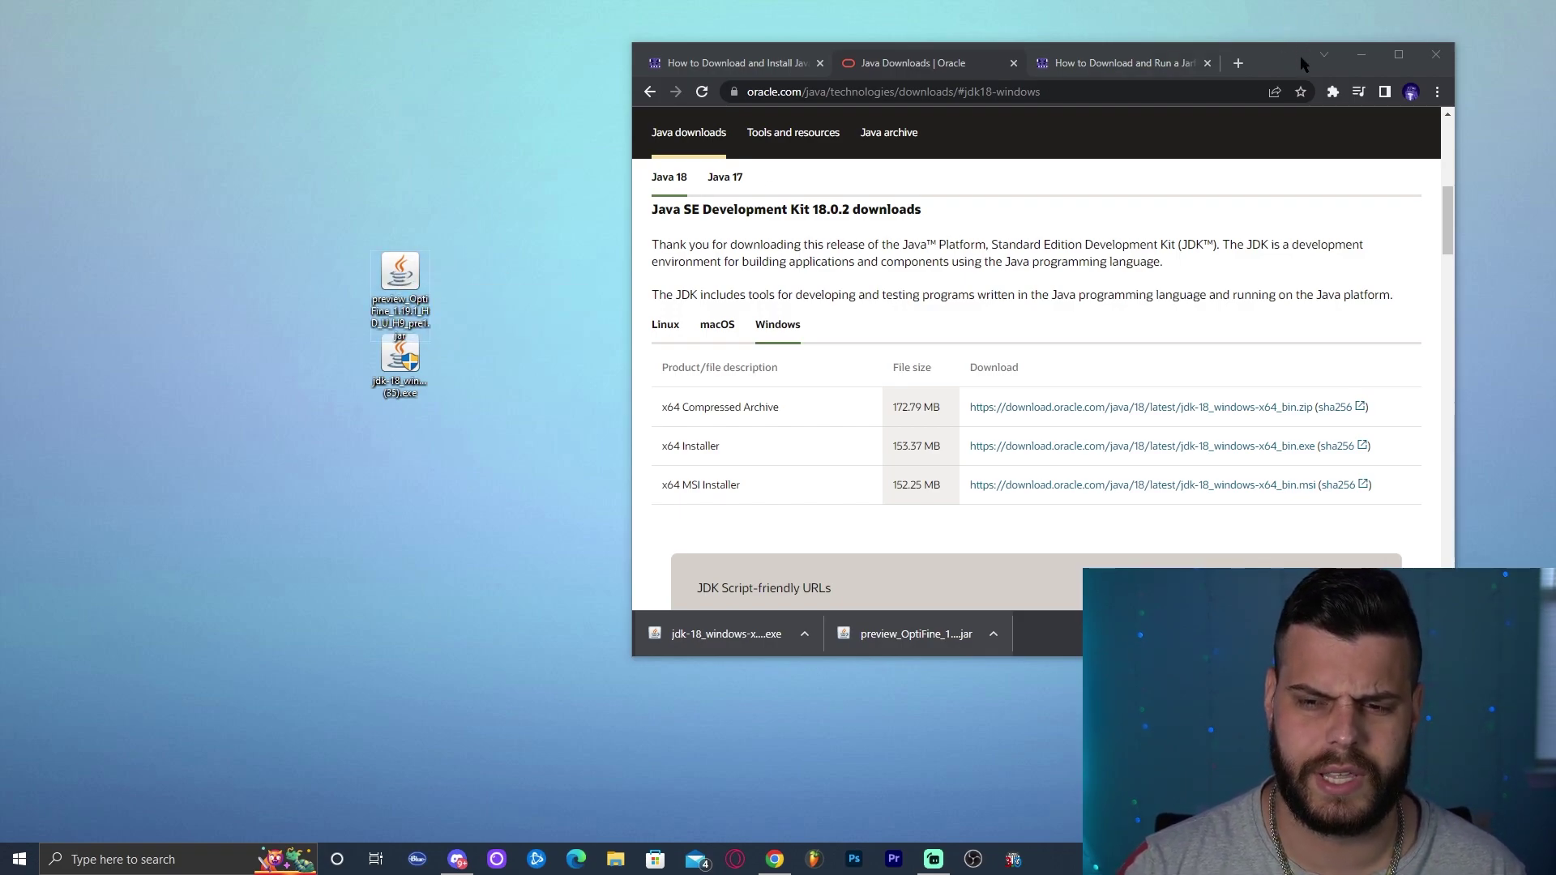
click(547, 267)
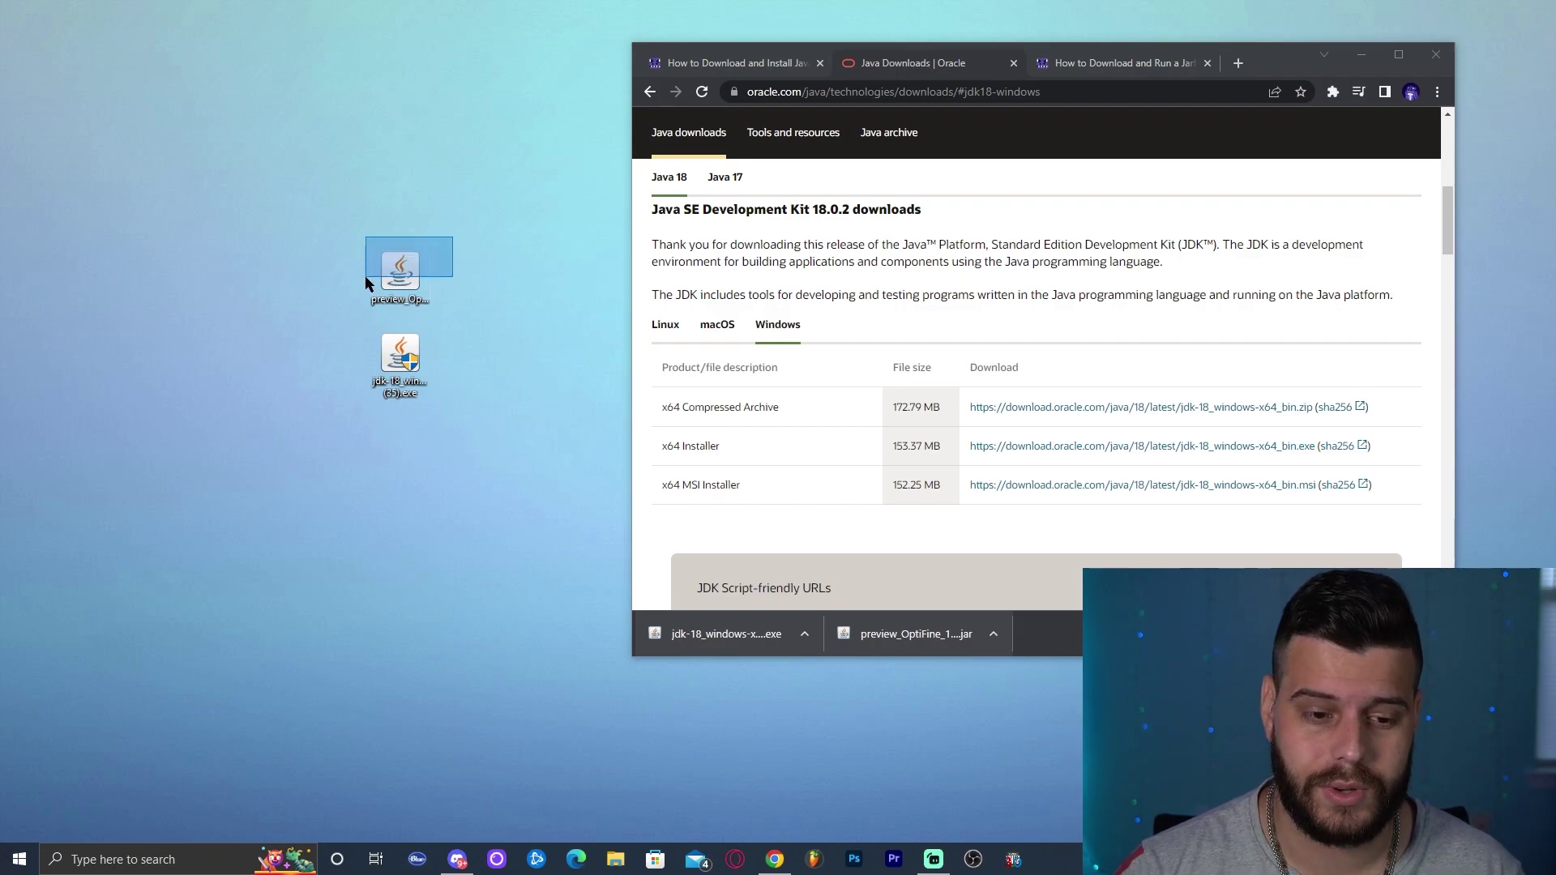
drag(364, 276, 366, 278)
right_click(510, 197)
click(552, 244)
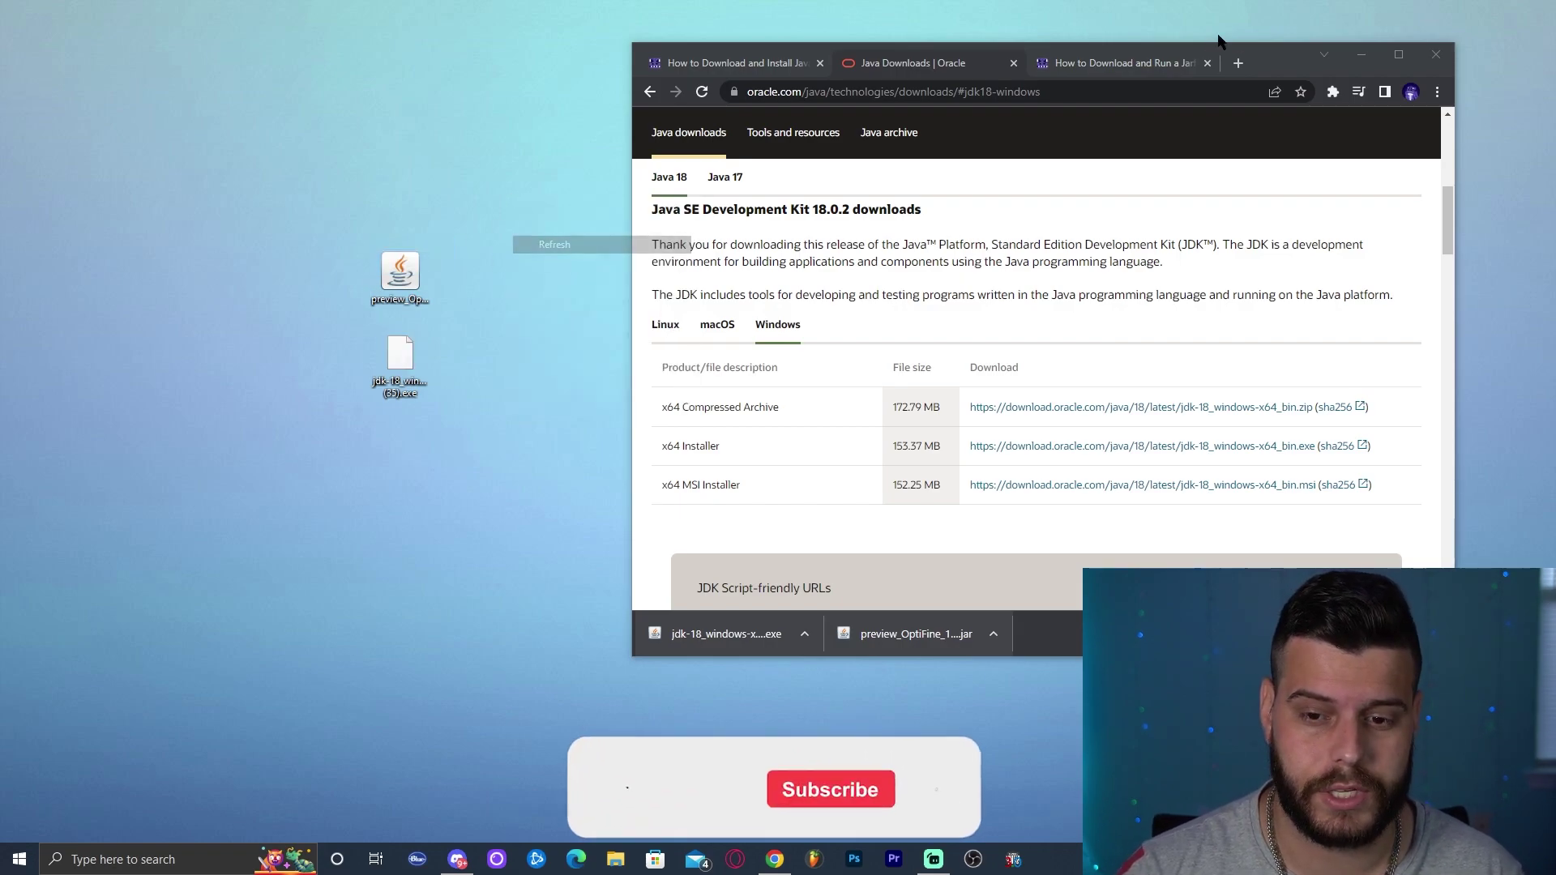
On the Jarfix tutorial tab, follow DOWNLOAD JARFIX HERE to the jarfix site.
click(1146, 70)
scroll(1216, 235, down, 5)
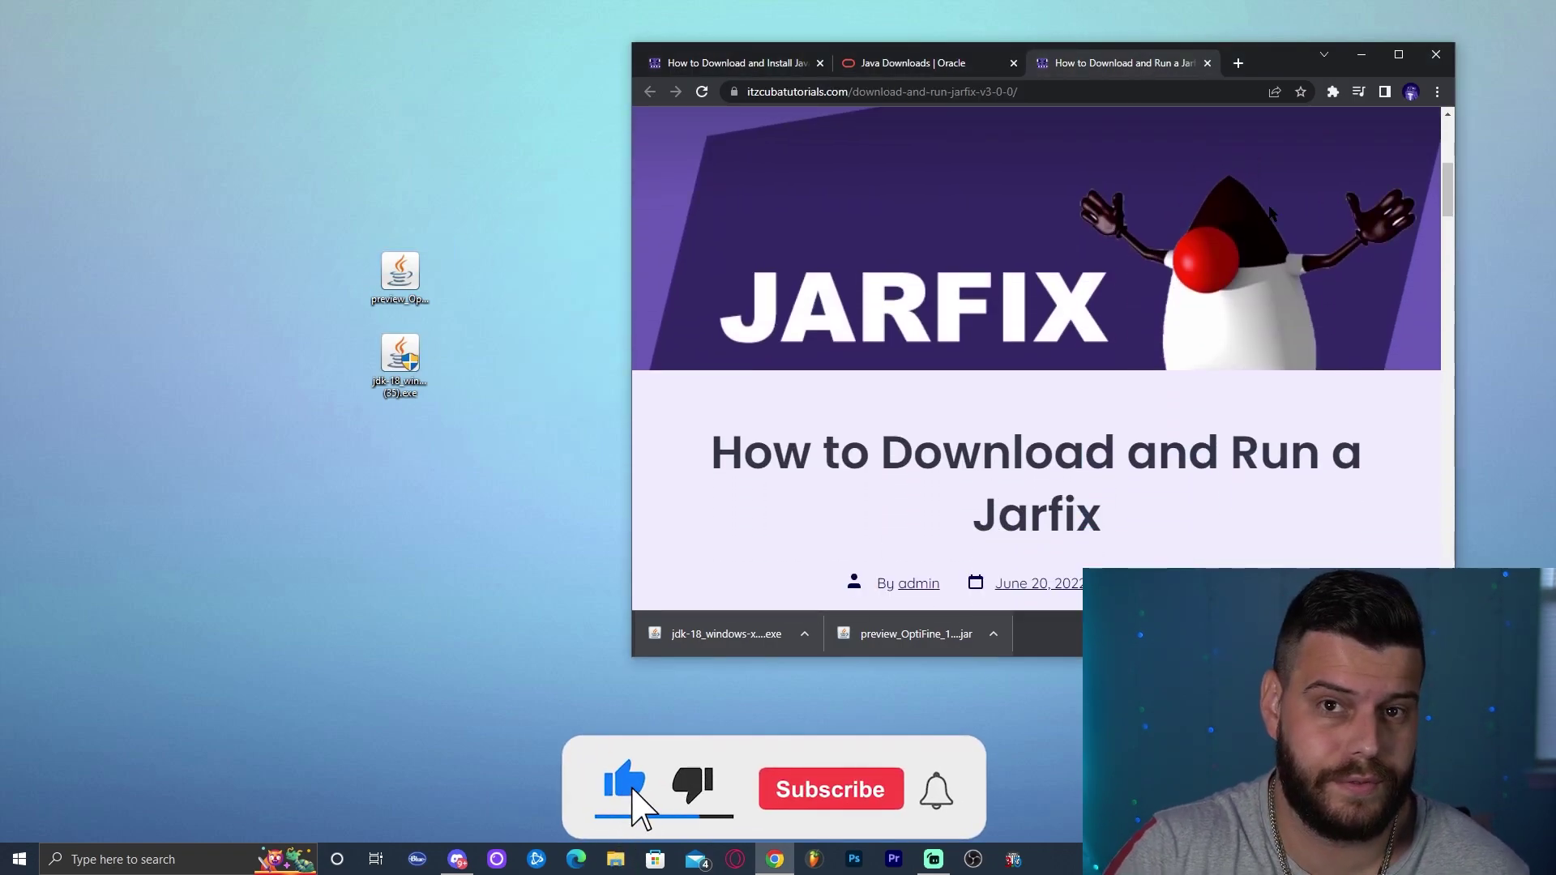
scroll(1272, 219, down, 7)
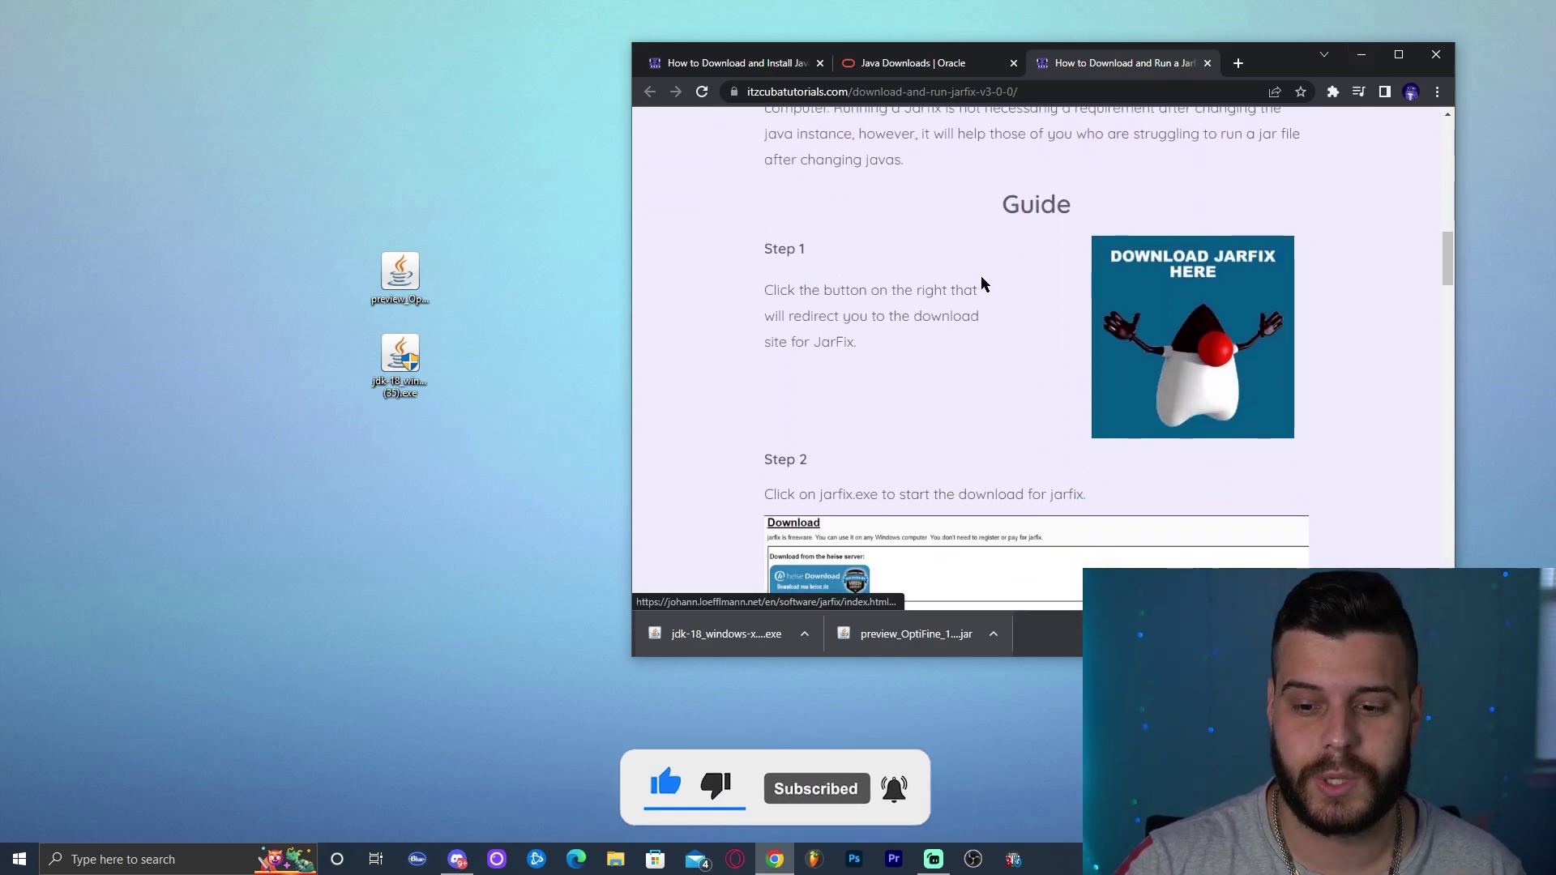
scroll(1324, 269, up, 3)
scroll(1315, 256, down, 4)
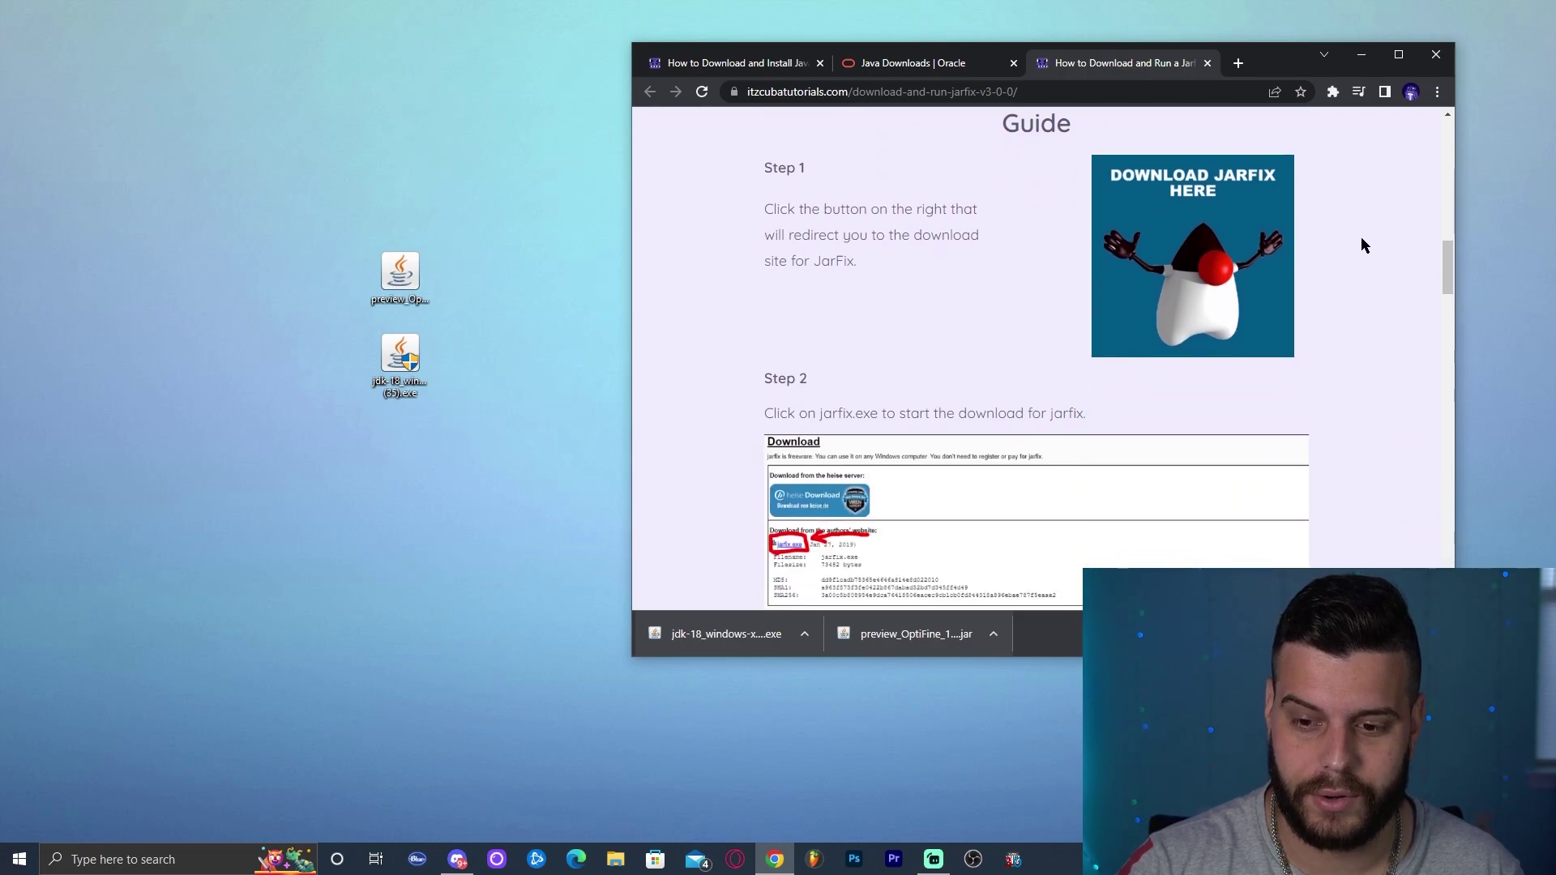
scroll(1350, 237, up, 1)
scroll(1378, 239, down, 1)
scroll(1355, 254, up, 1)
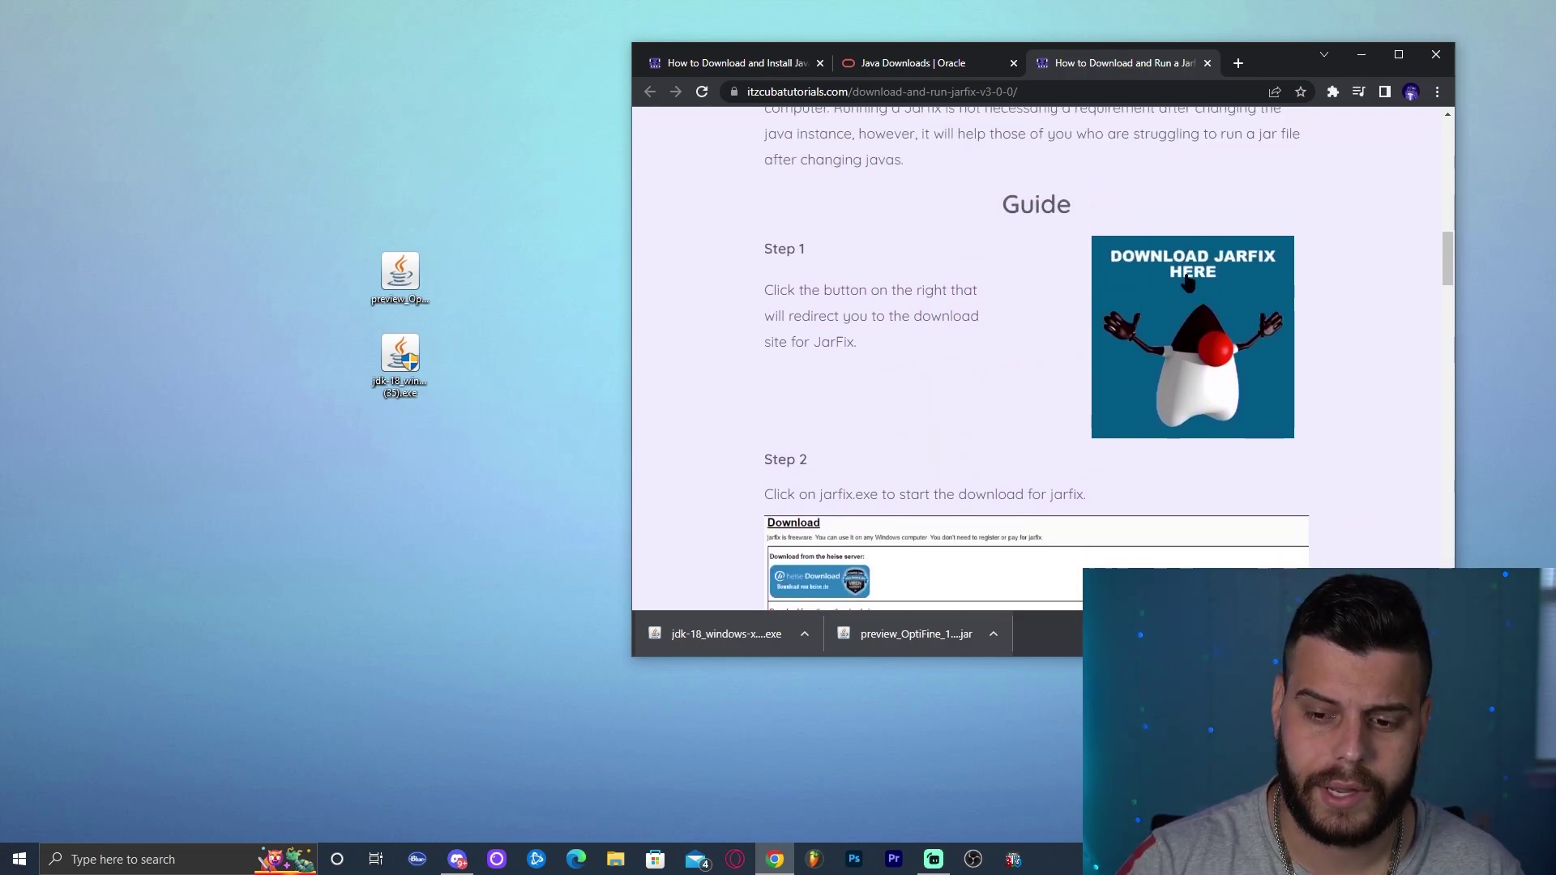
click(1234, 281)
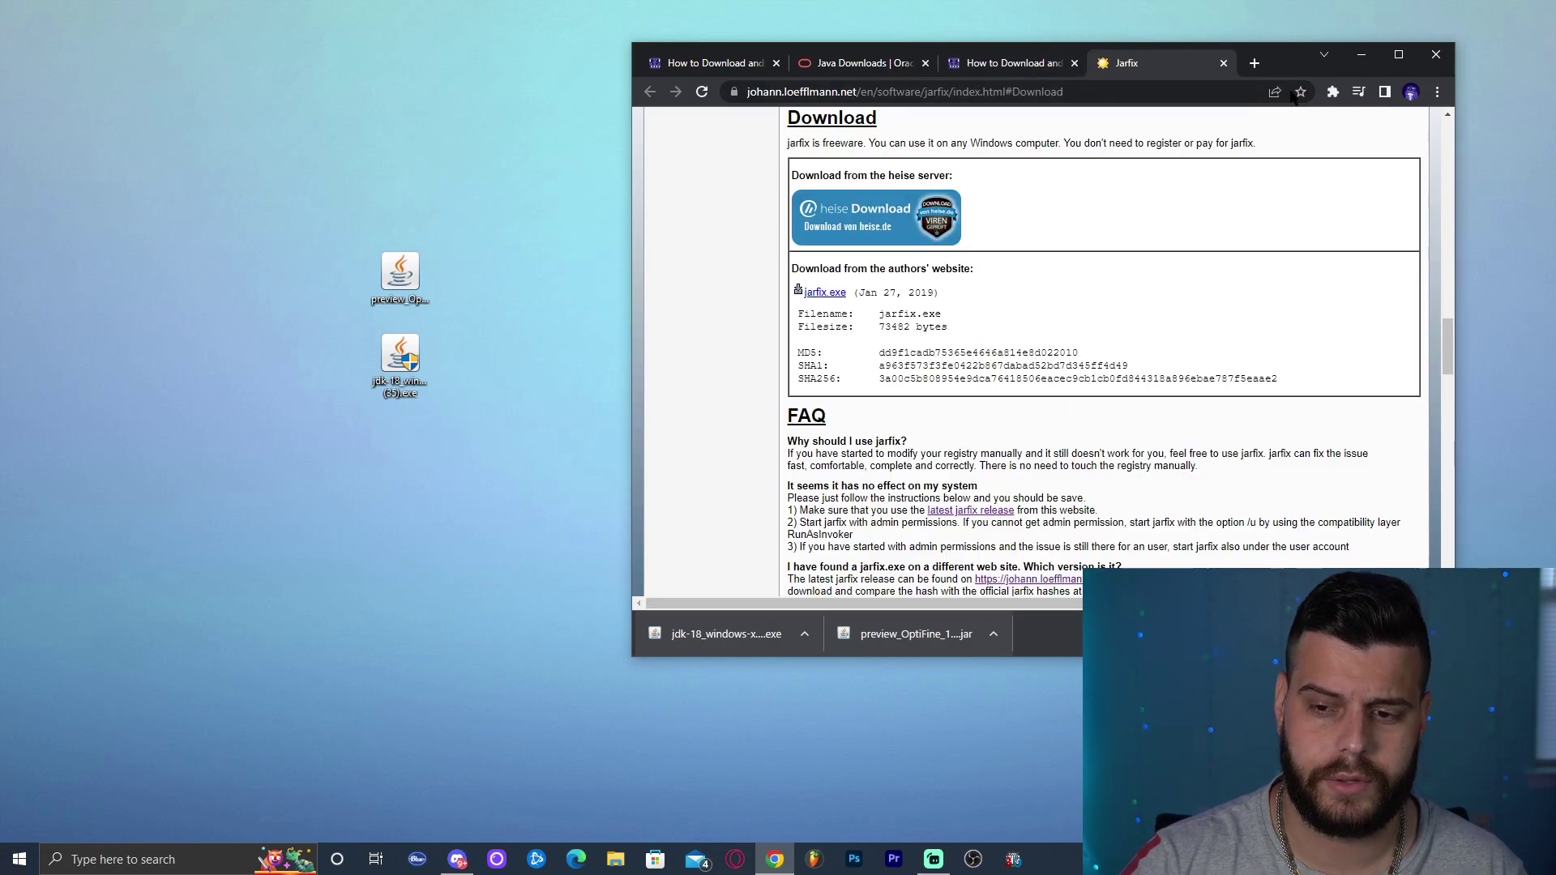
Download and save jarfix.exe from the author's website.
click(1399, 55)
drag(232, 243, 162, 244)
click(288, 255)
click(203, 245)
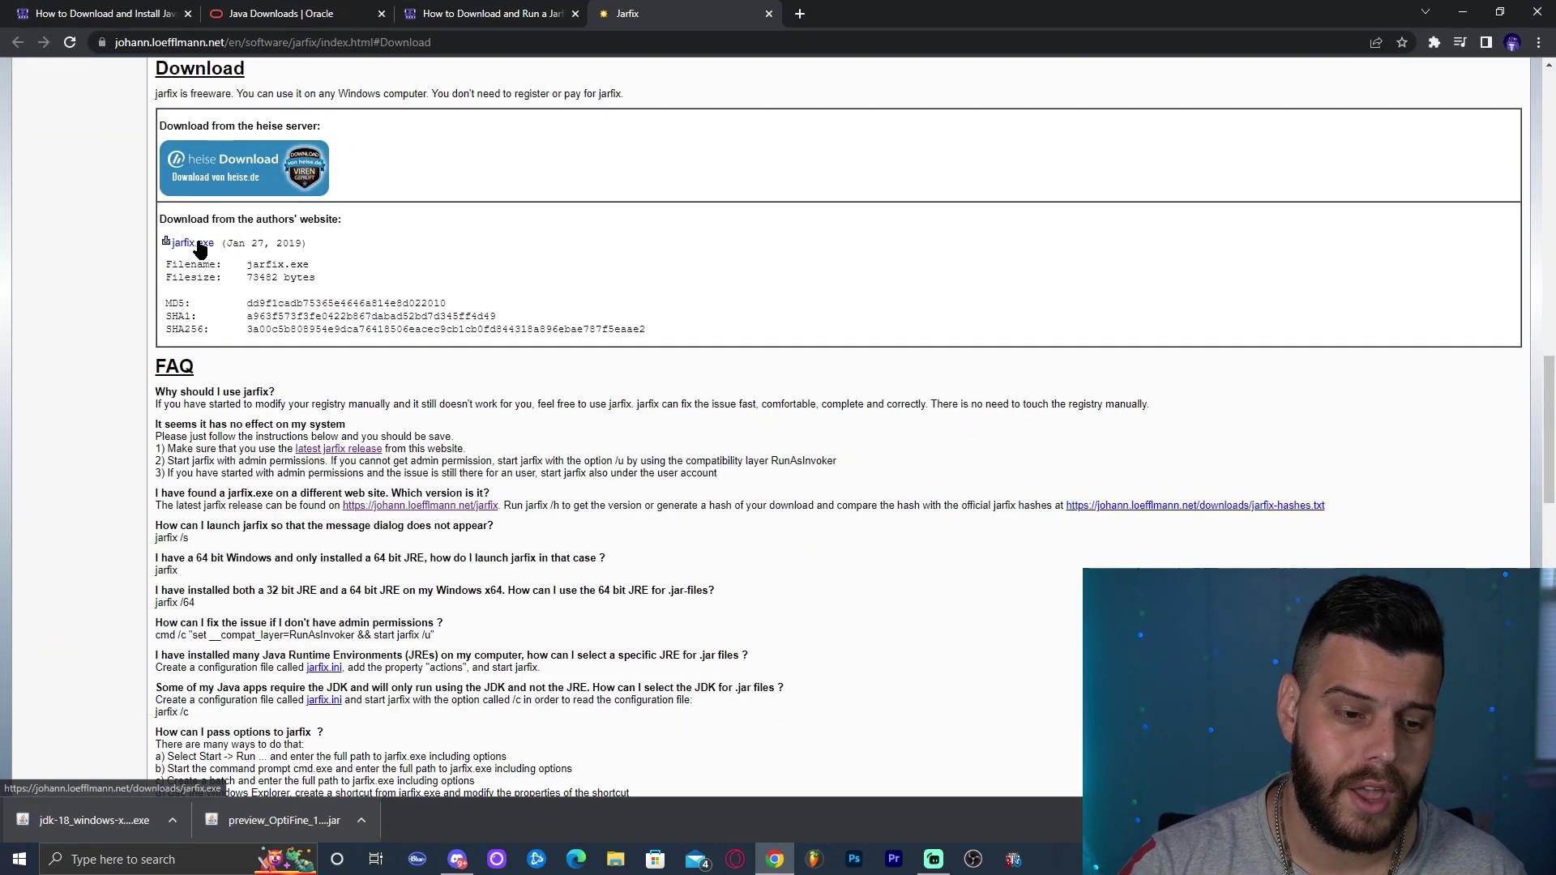
key(Return)
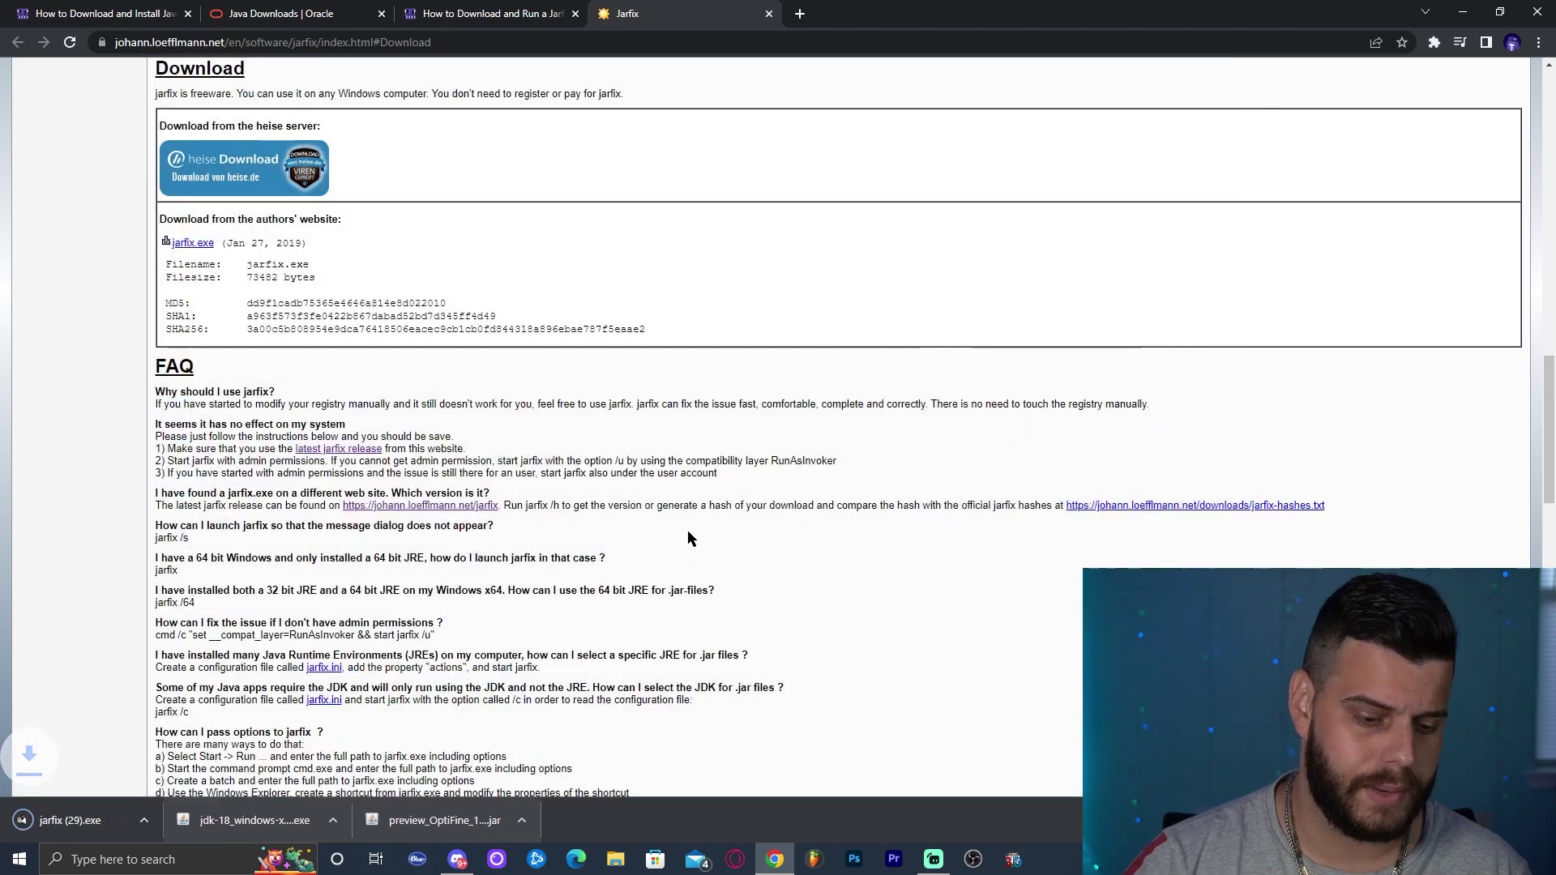
Drag the downloaded jarfix (29).exe from the download bar onto the desktop.
key(super+Down)
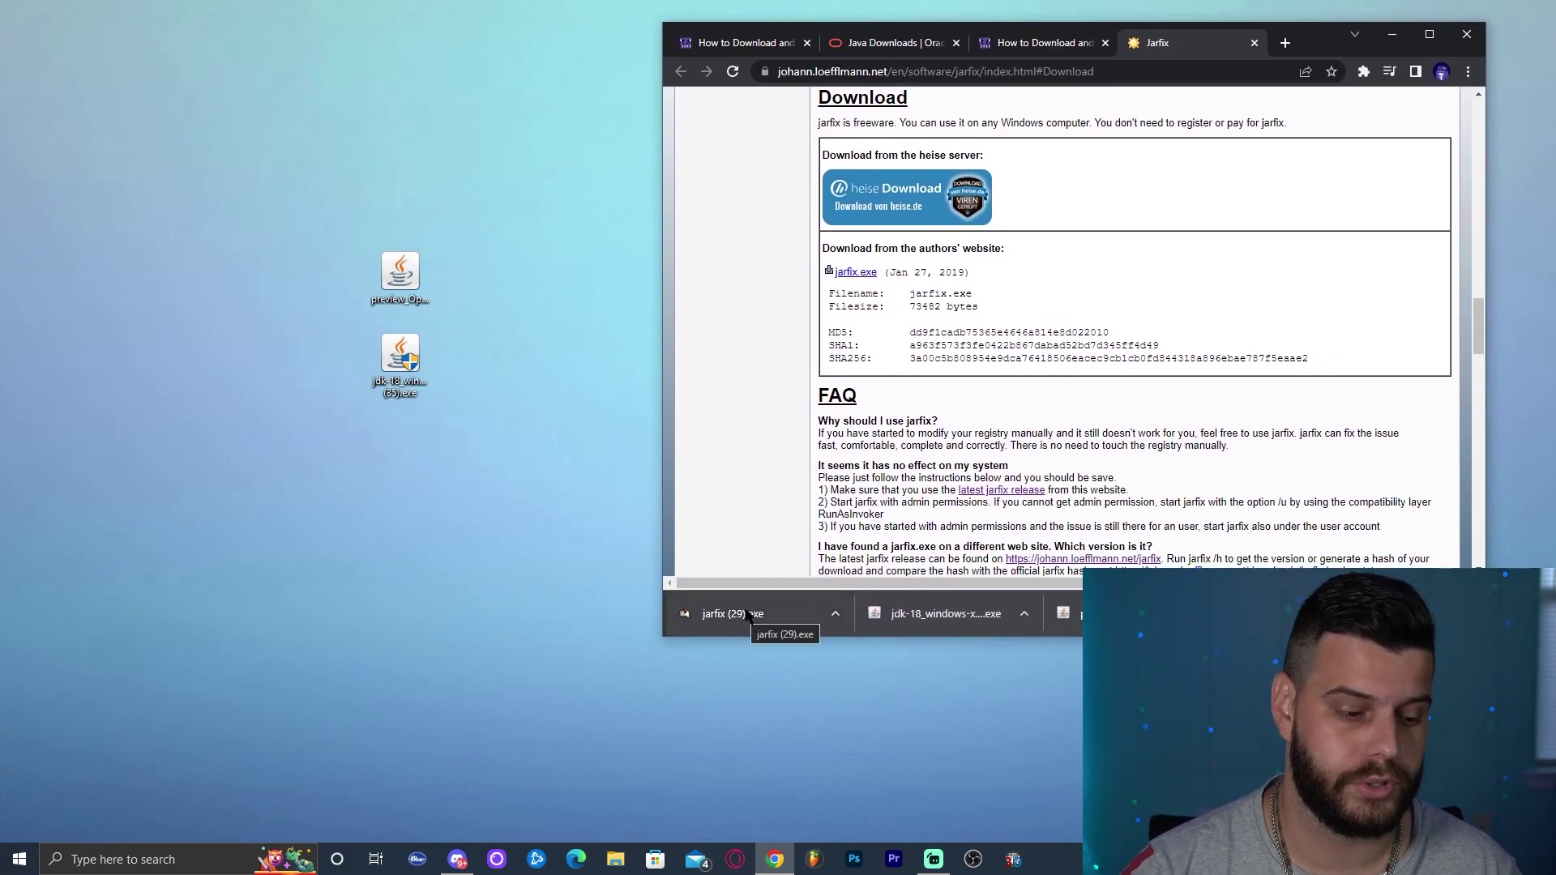
drag(739, 617, 465, 177)
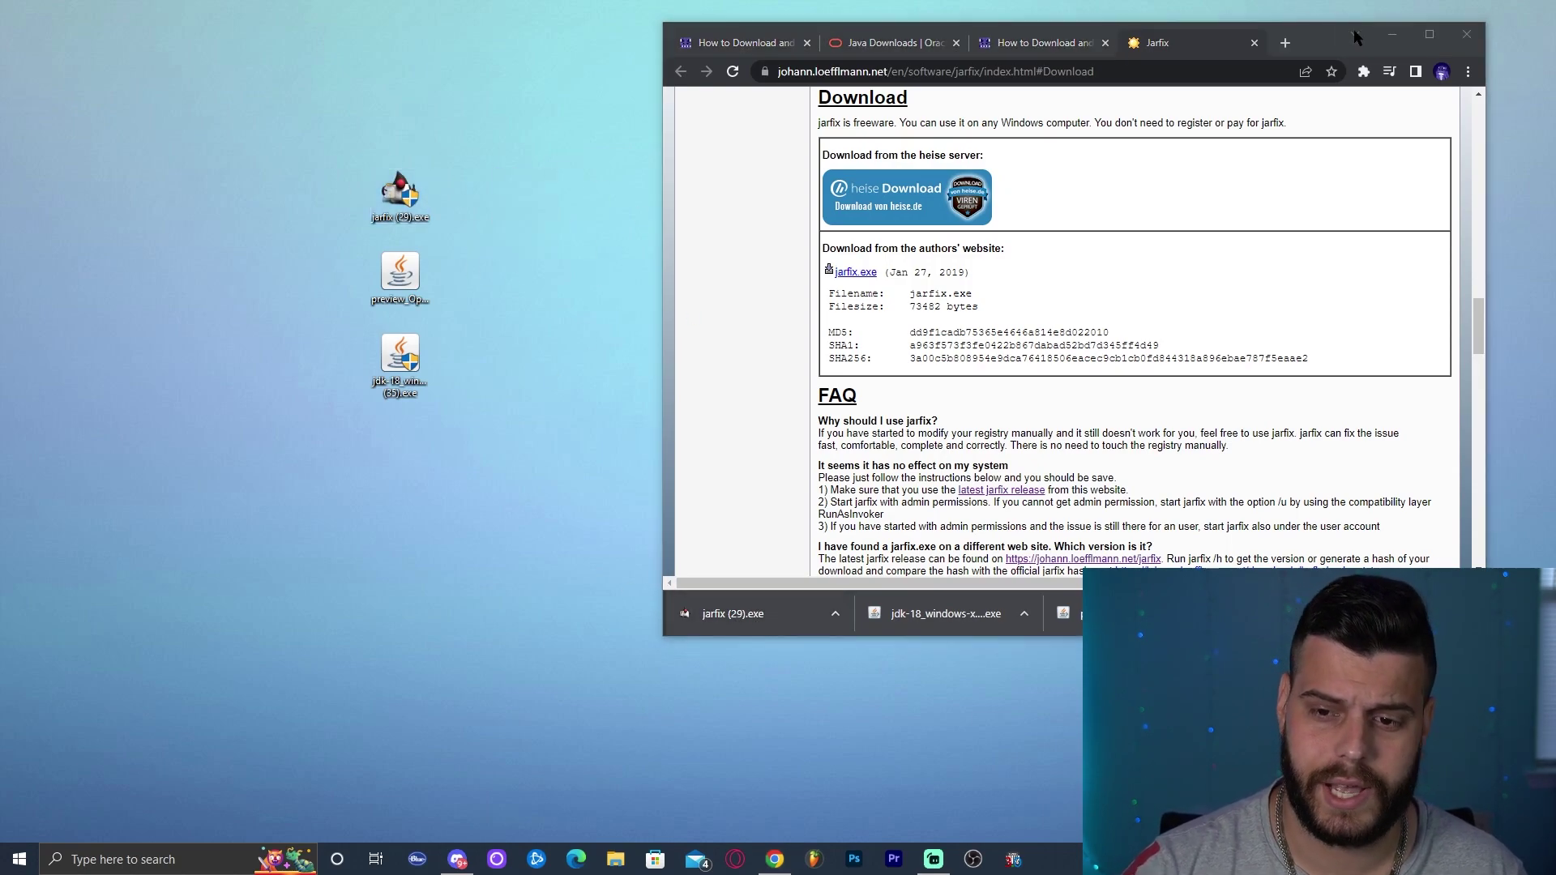
click(1391, 34)
right_click(707, 183)
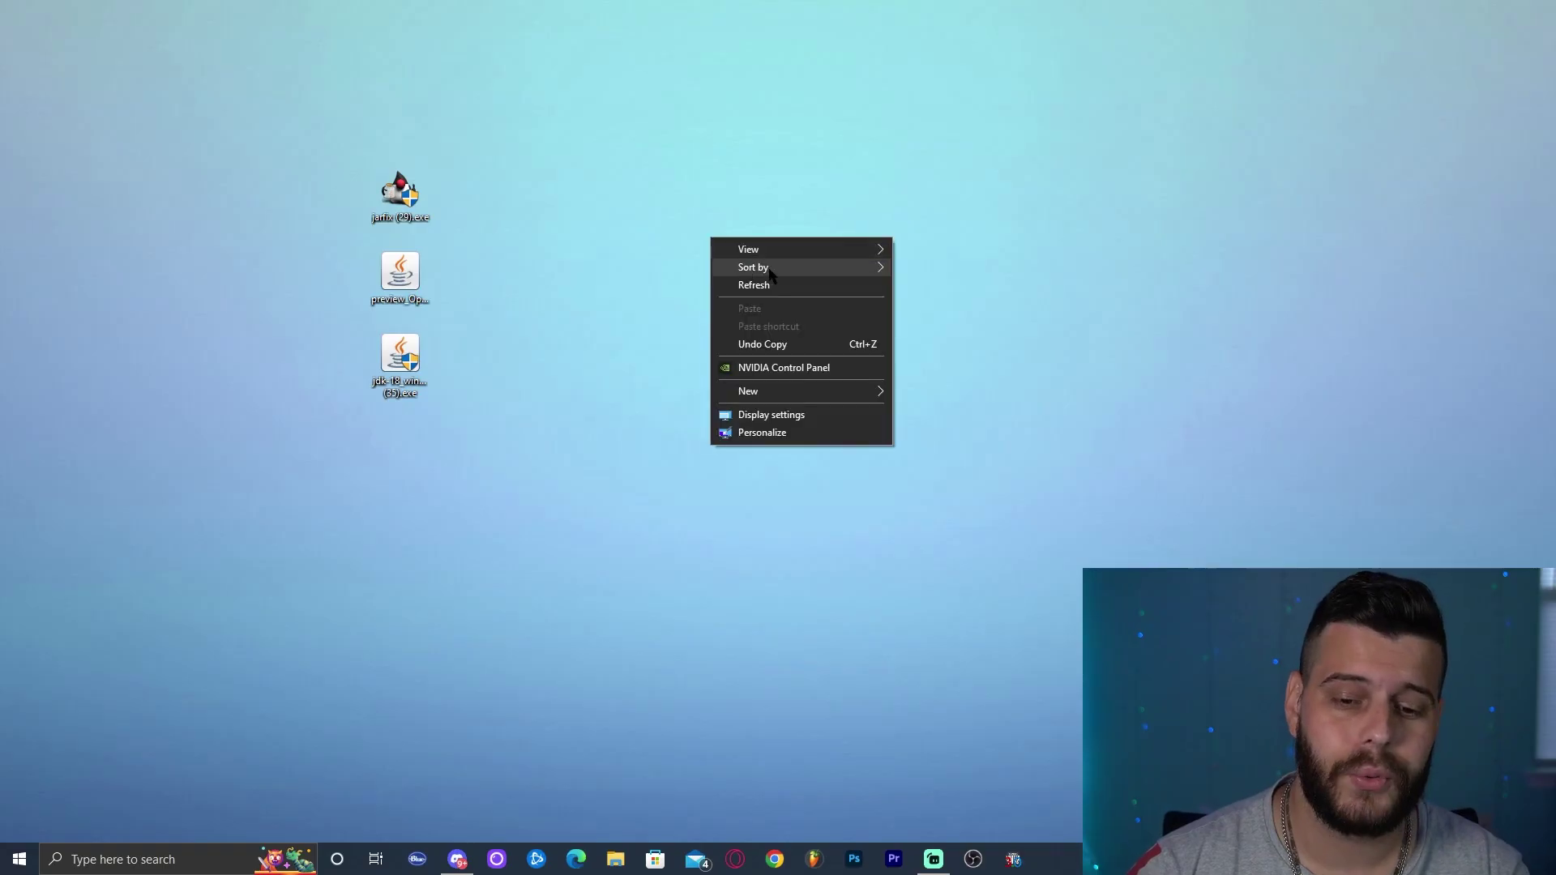
Install JDK 18.0.2 into C:\Program Files\Java\jdk-18.0.2\ with the defaults, then select its installer file.
click(755, 286)
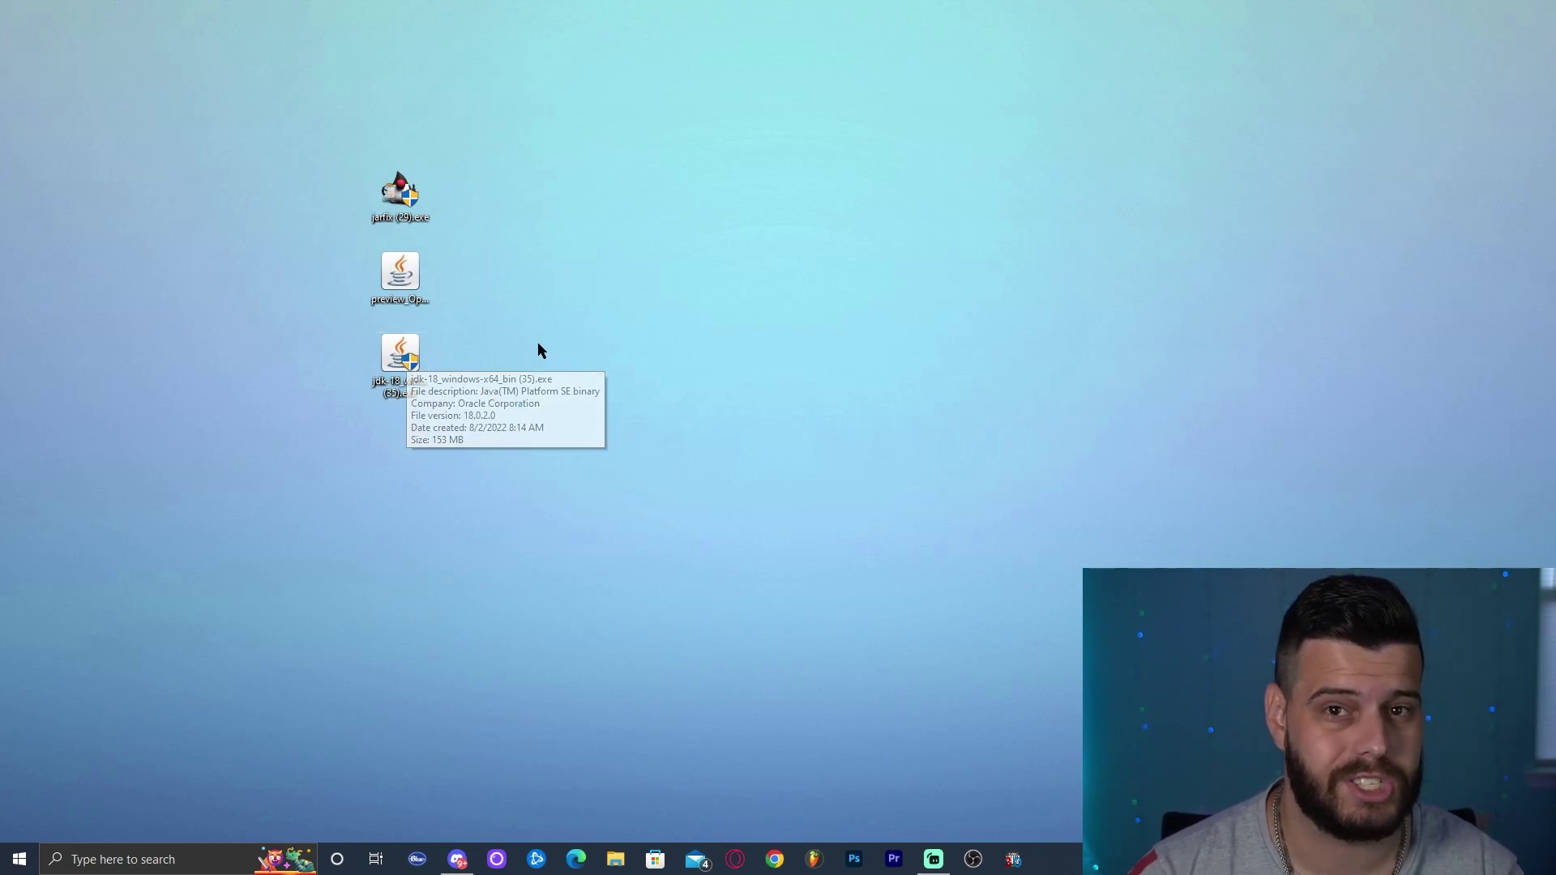
key(F5)
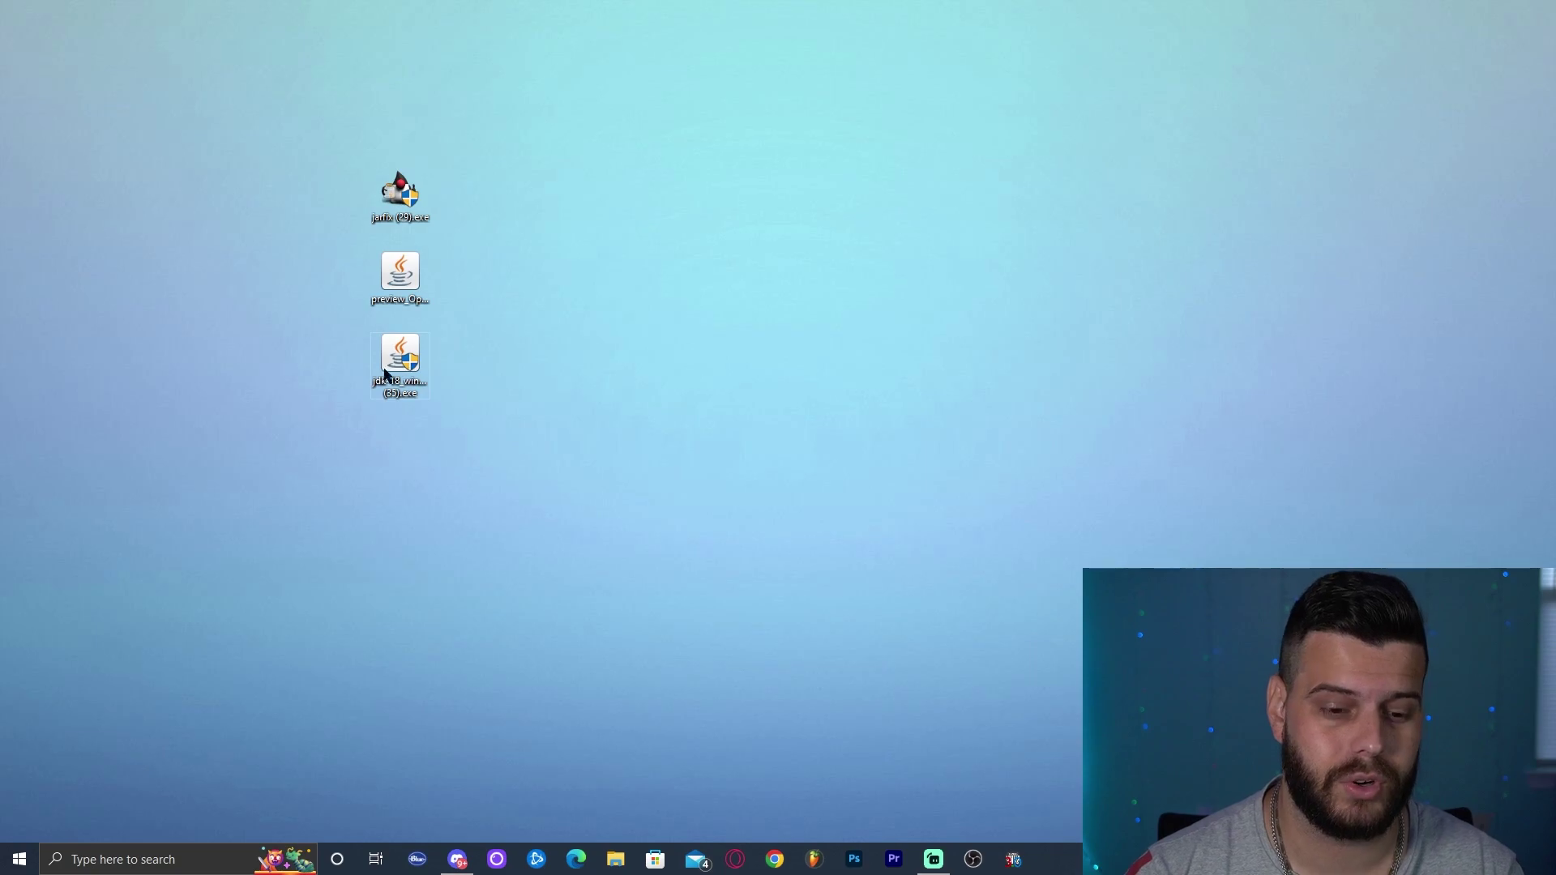
double_click(400, 354)
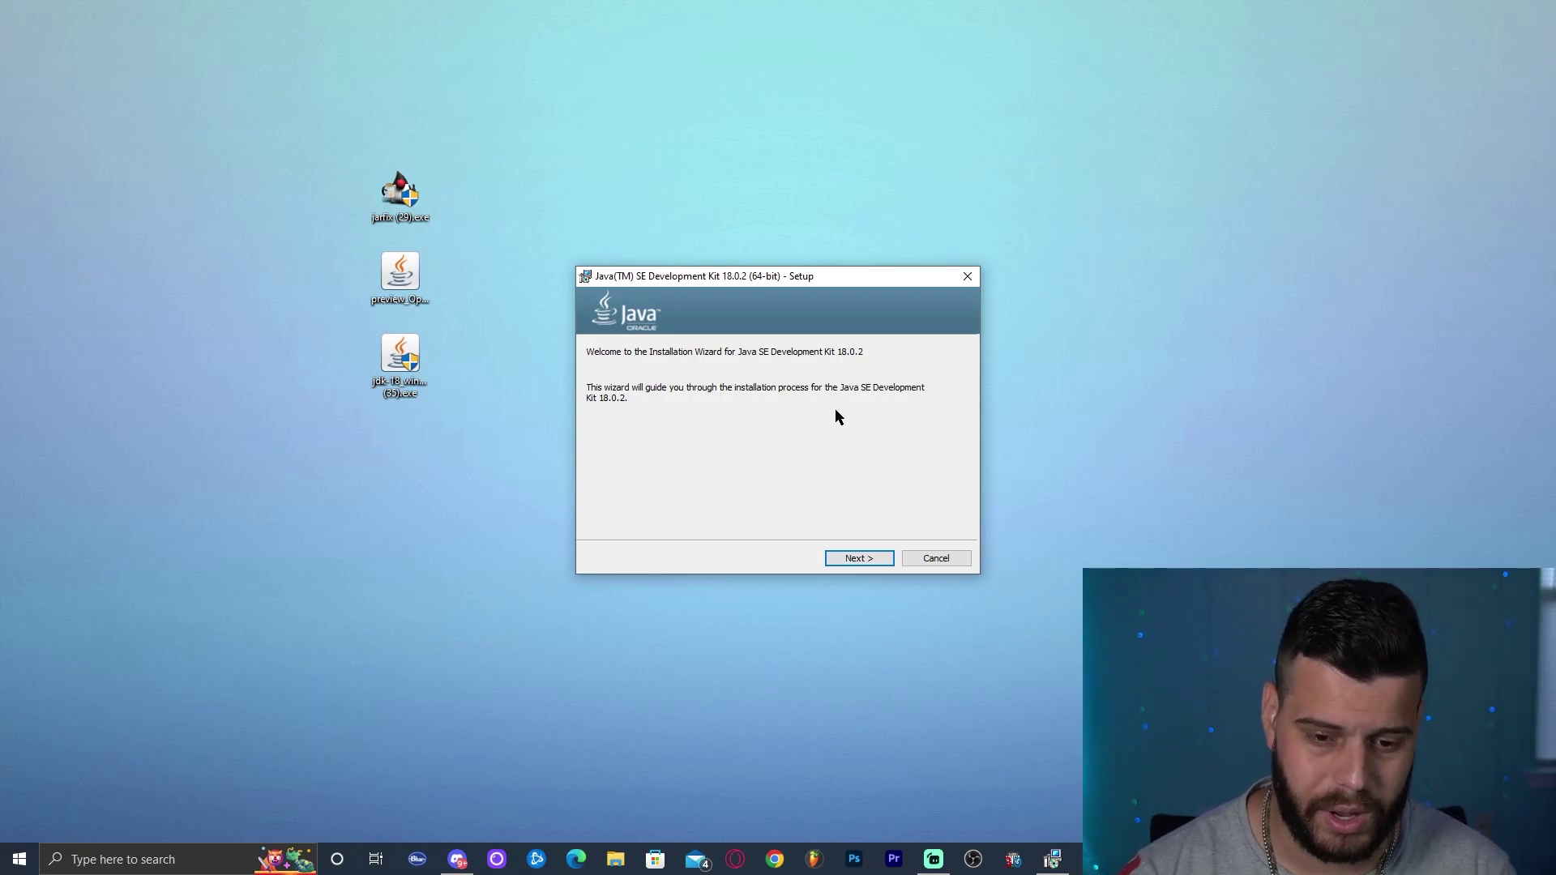
click(878, 558)
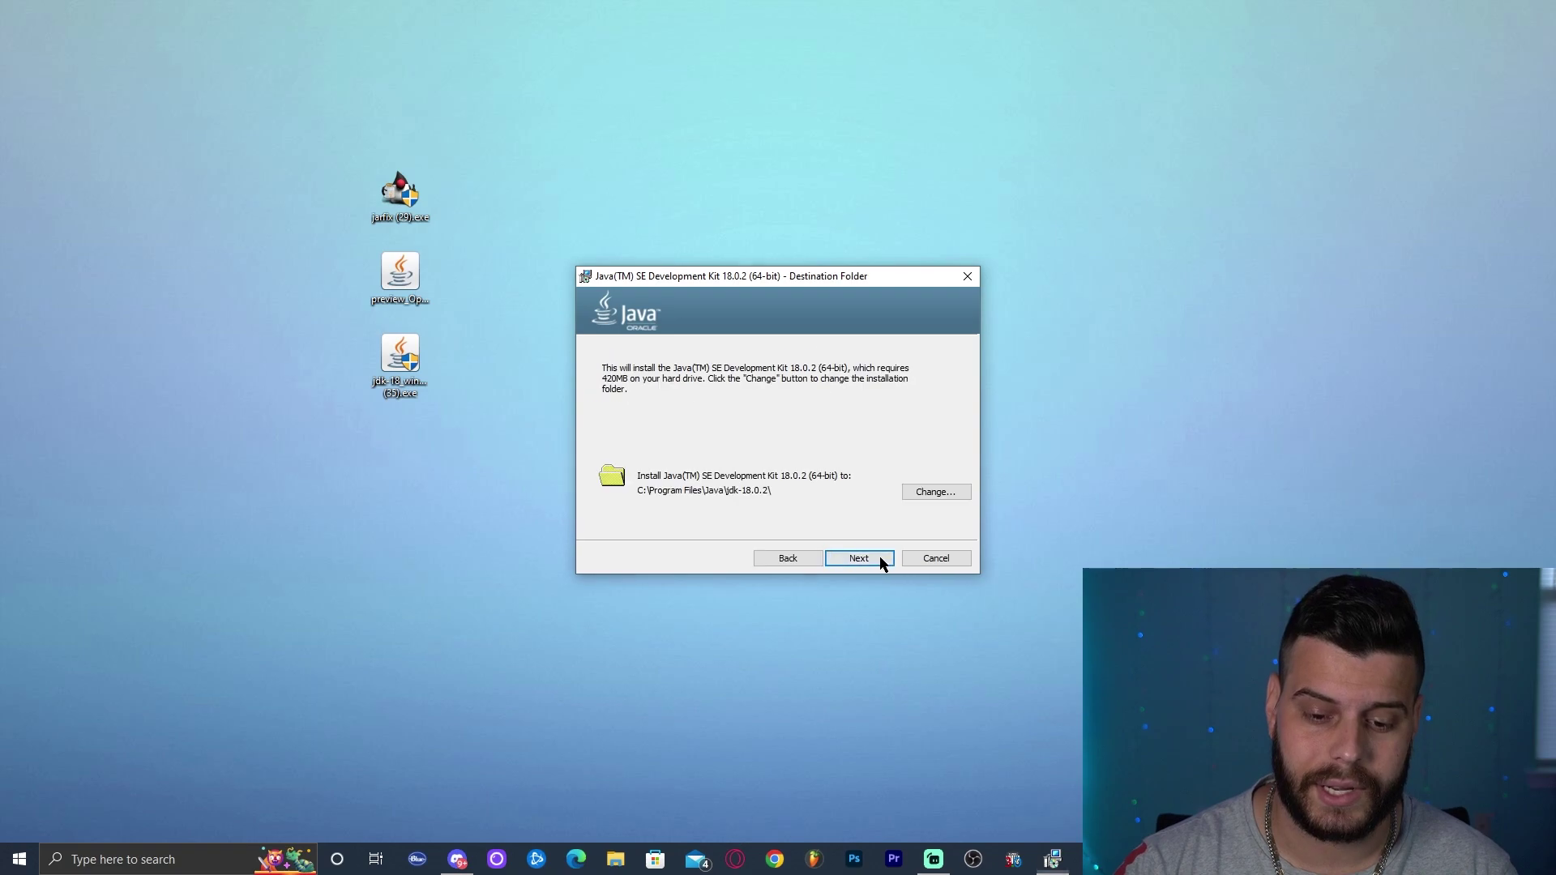
click(878, 558)
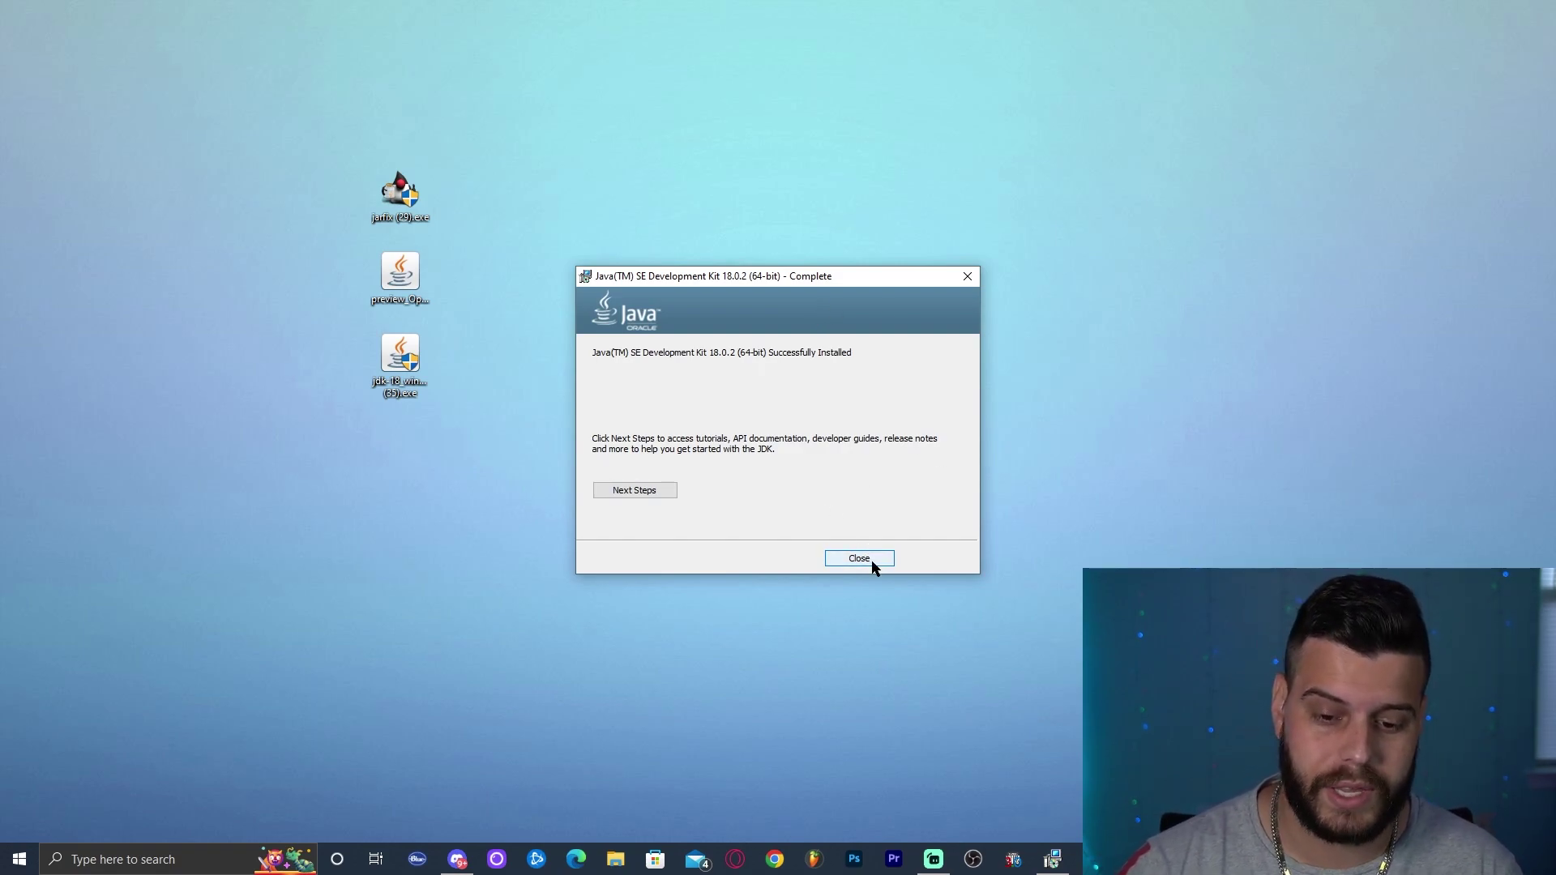
click(829, 554)
drag(531, 444, 319, 363)
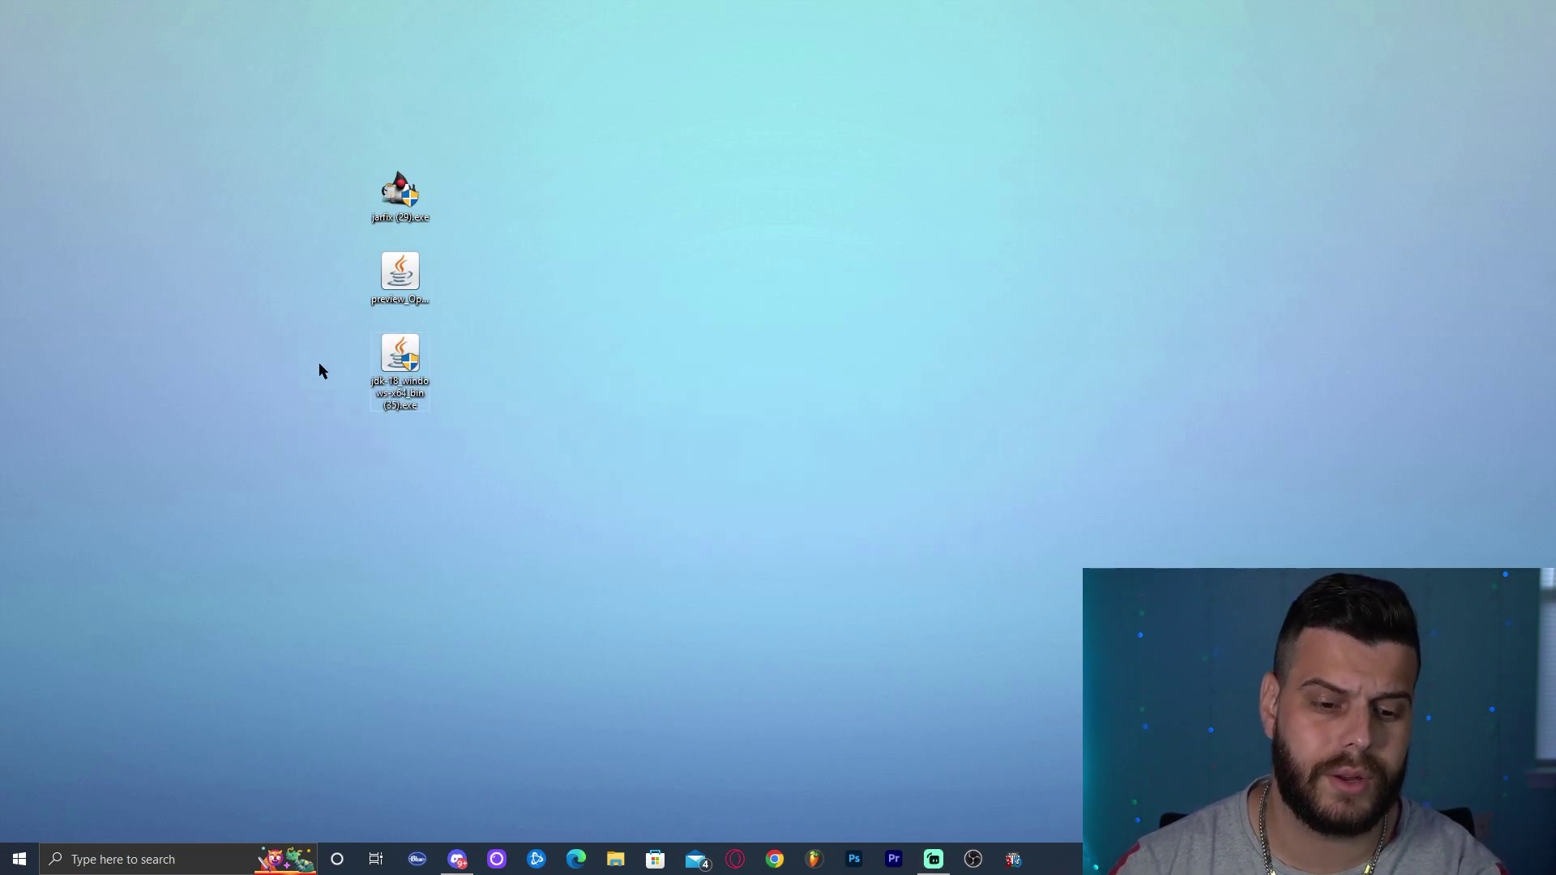
Delete the JDK installer from the desktop and refresh the desktop.
key(Delete)
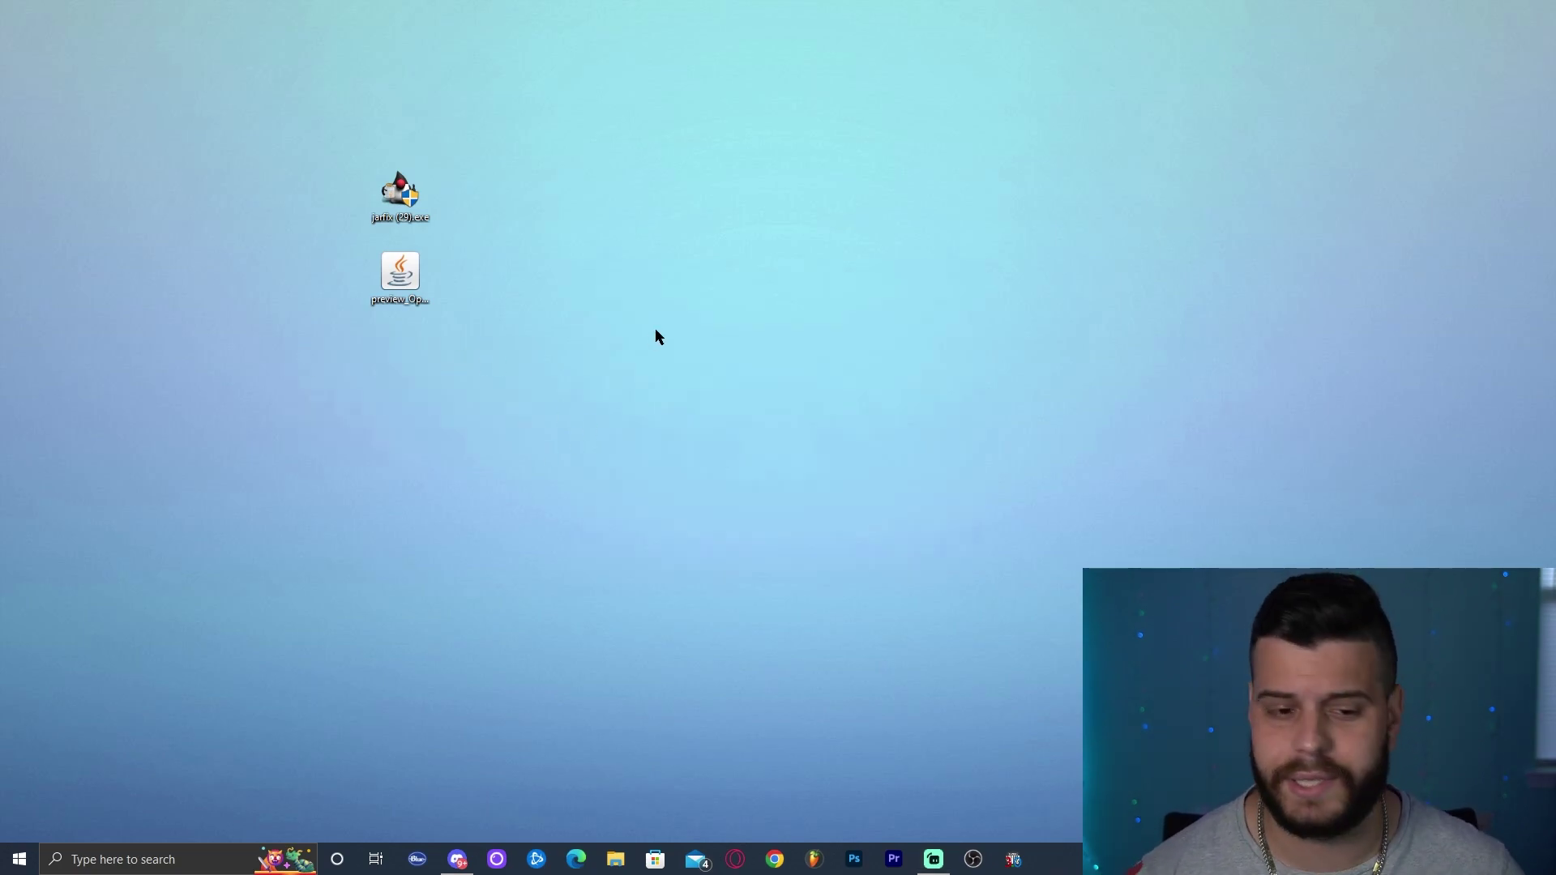
right_click(723, 219)
click(741, 265)
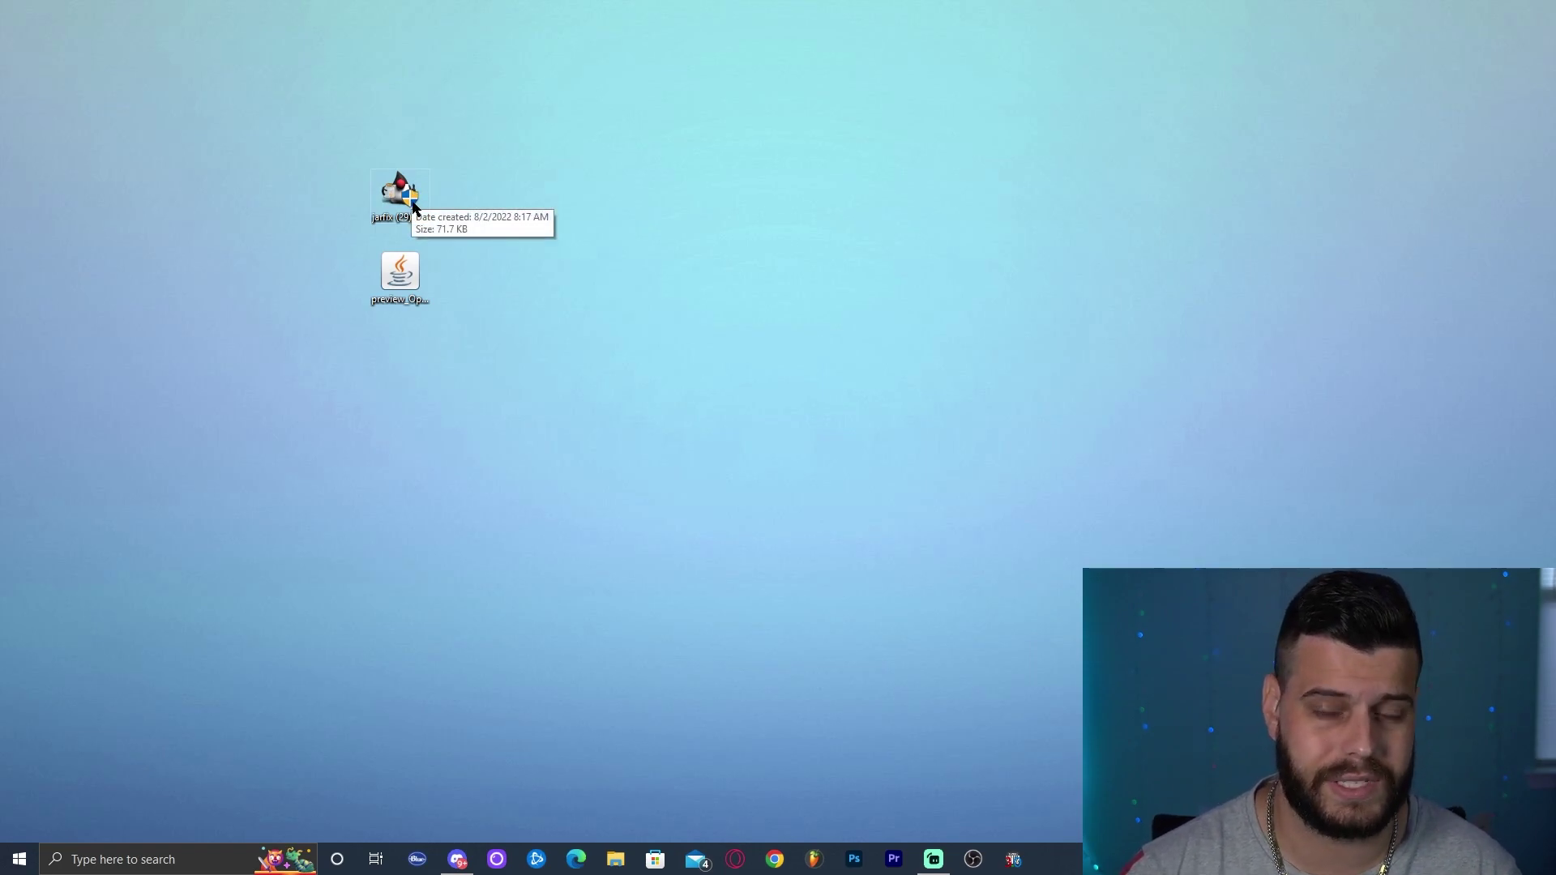
Run Jarfix to register .jar files with Java 18.0.2, then delete jarfix.exe.
double_click(413, 207)
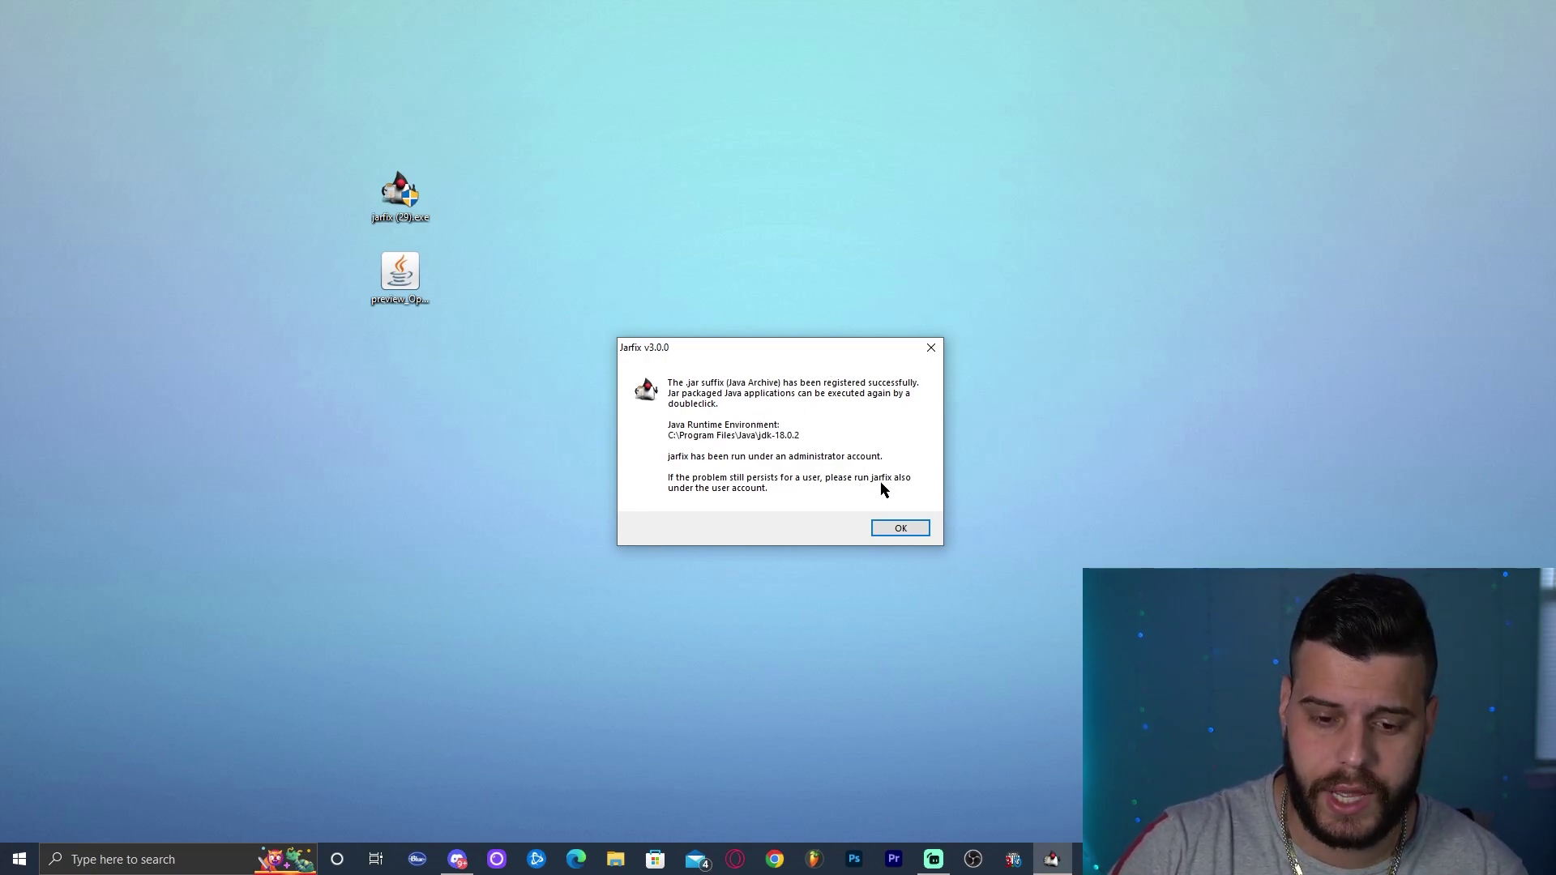
click(909, 527)
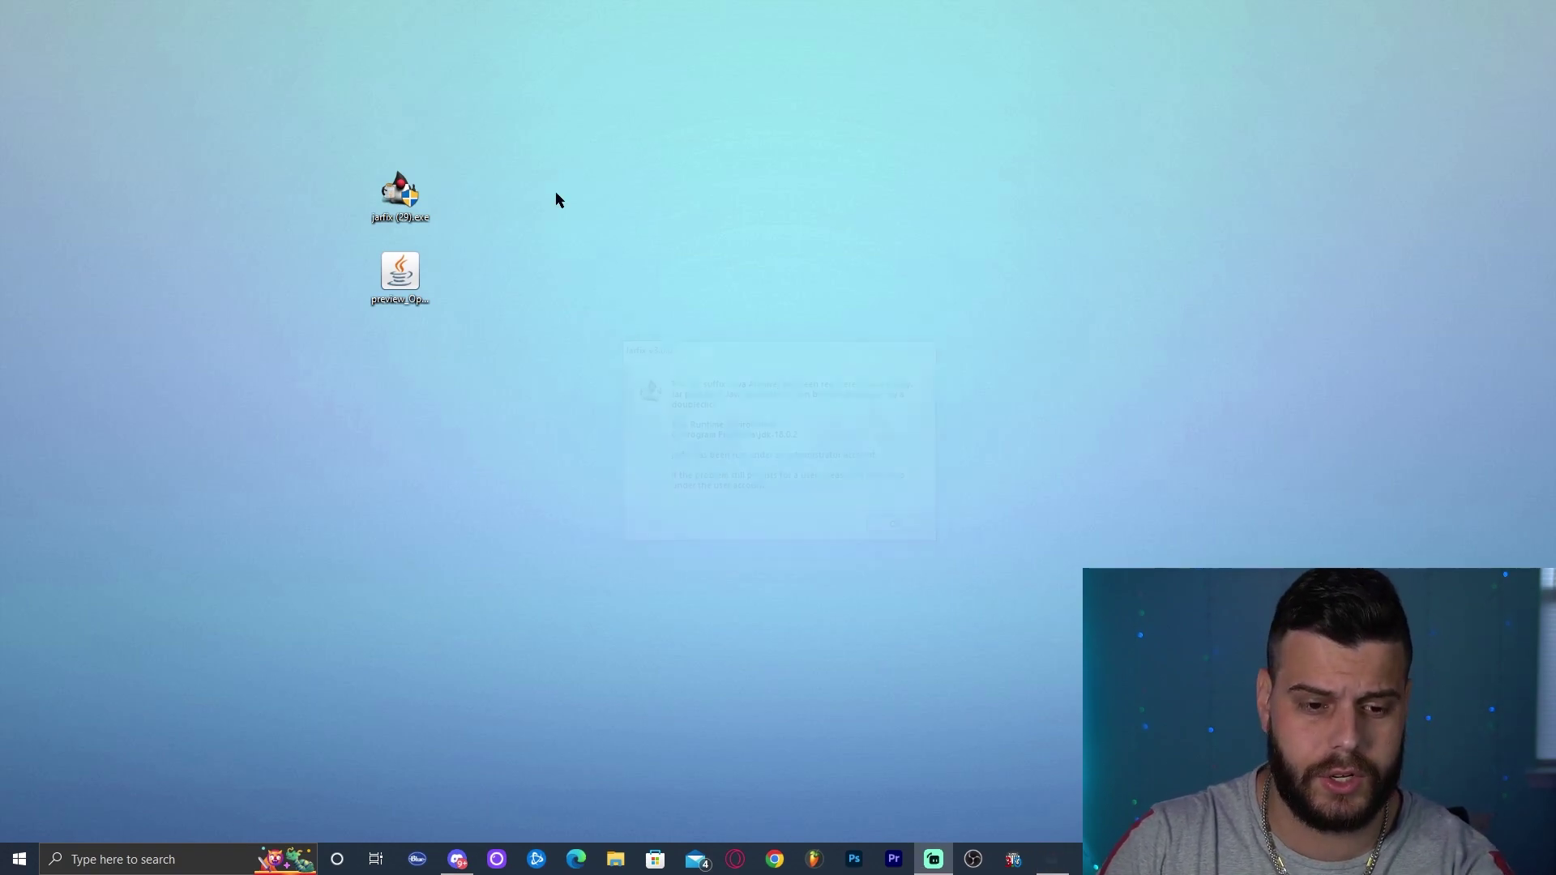
drag(528, 83, 304, 219)
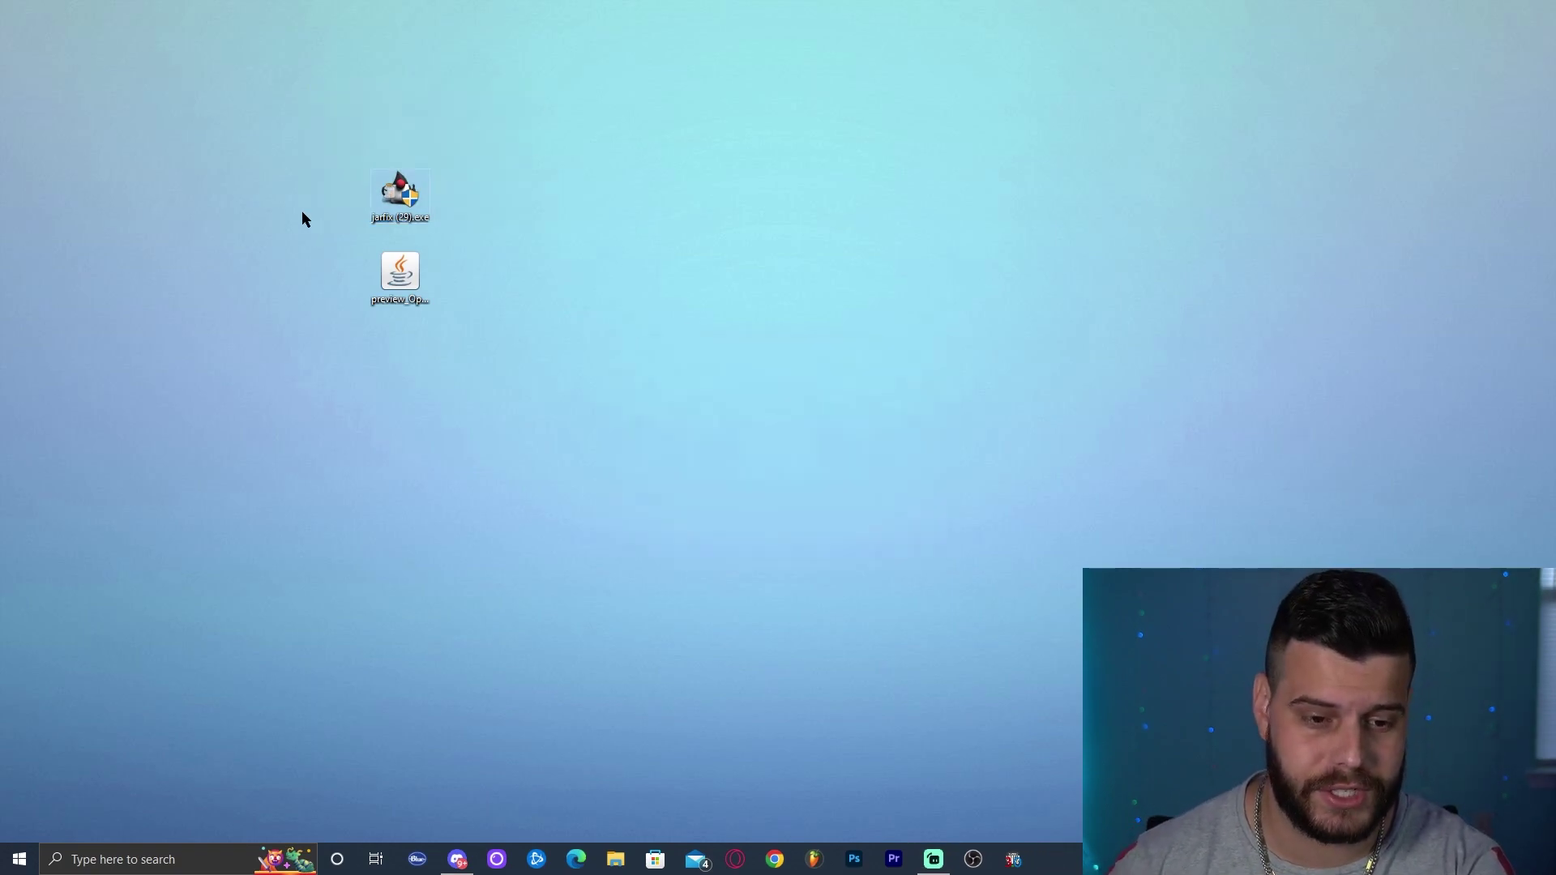
key(Delete)
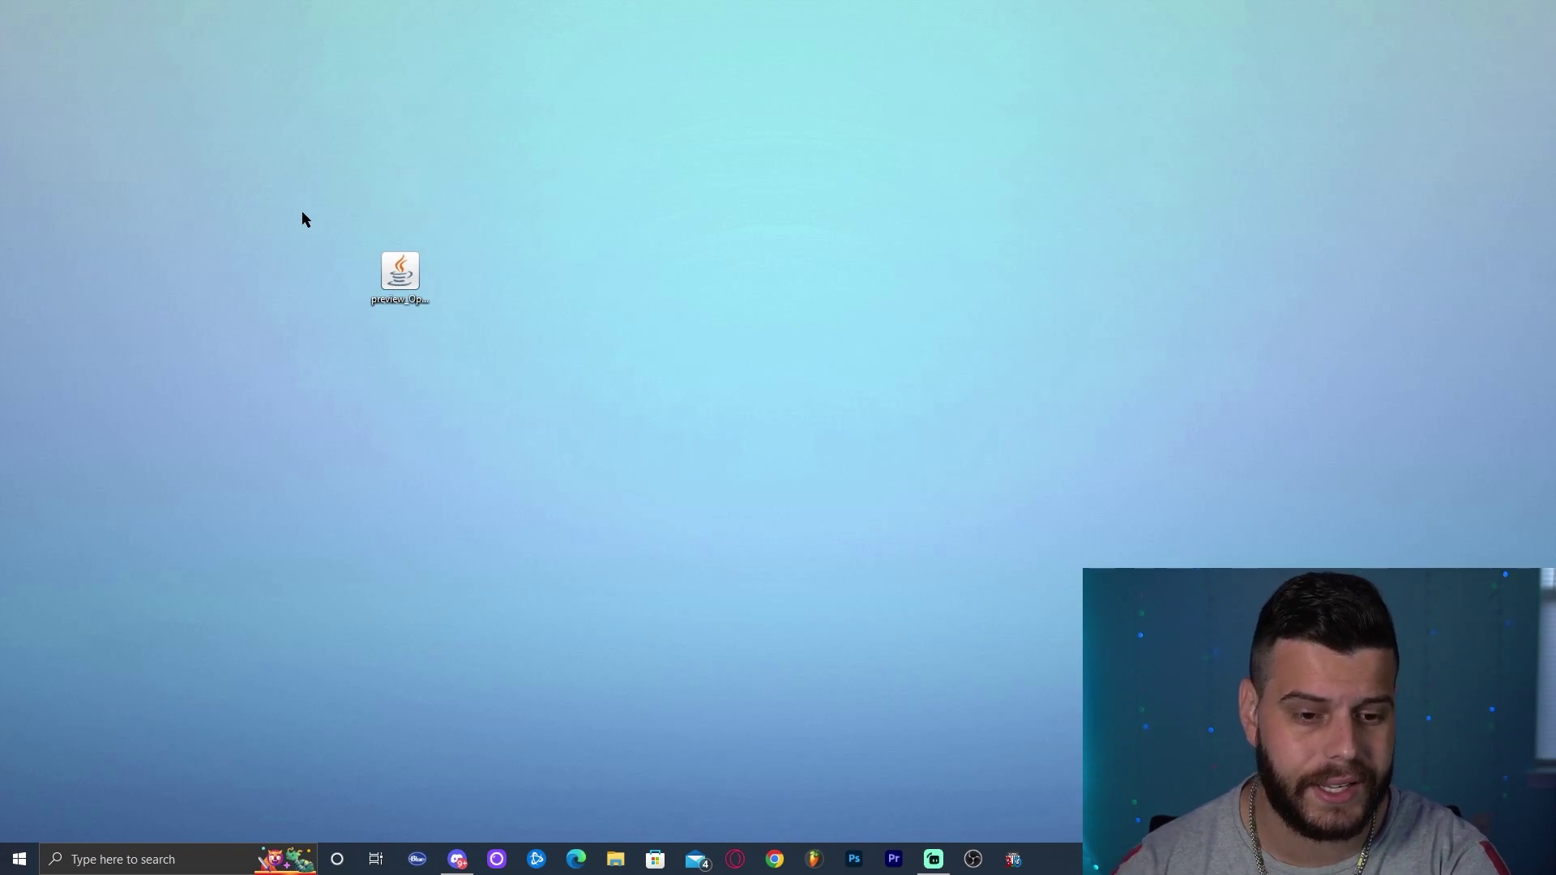
Refresh the desktop several times from its right-click menu.
right_click(430, 144)
click(554, 196)
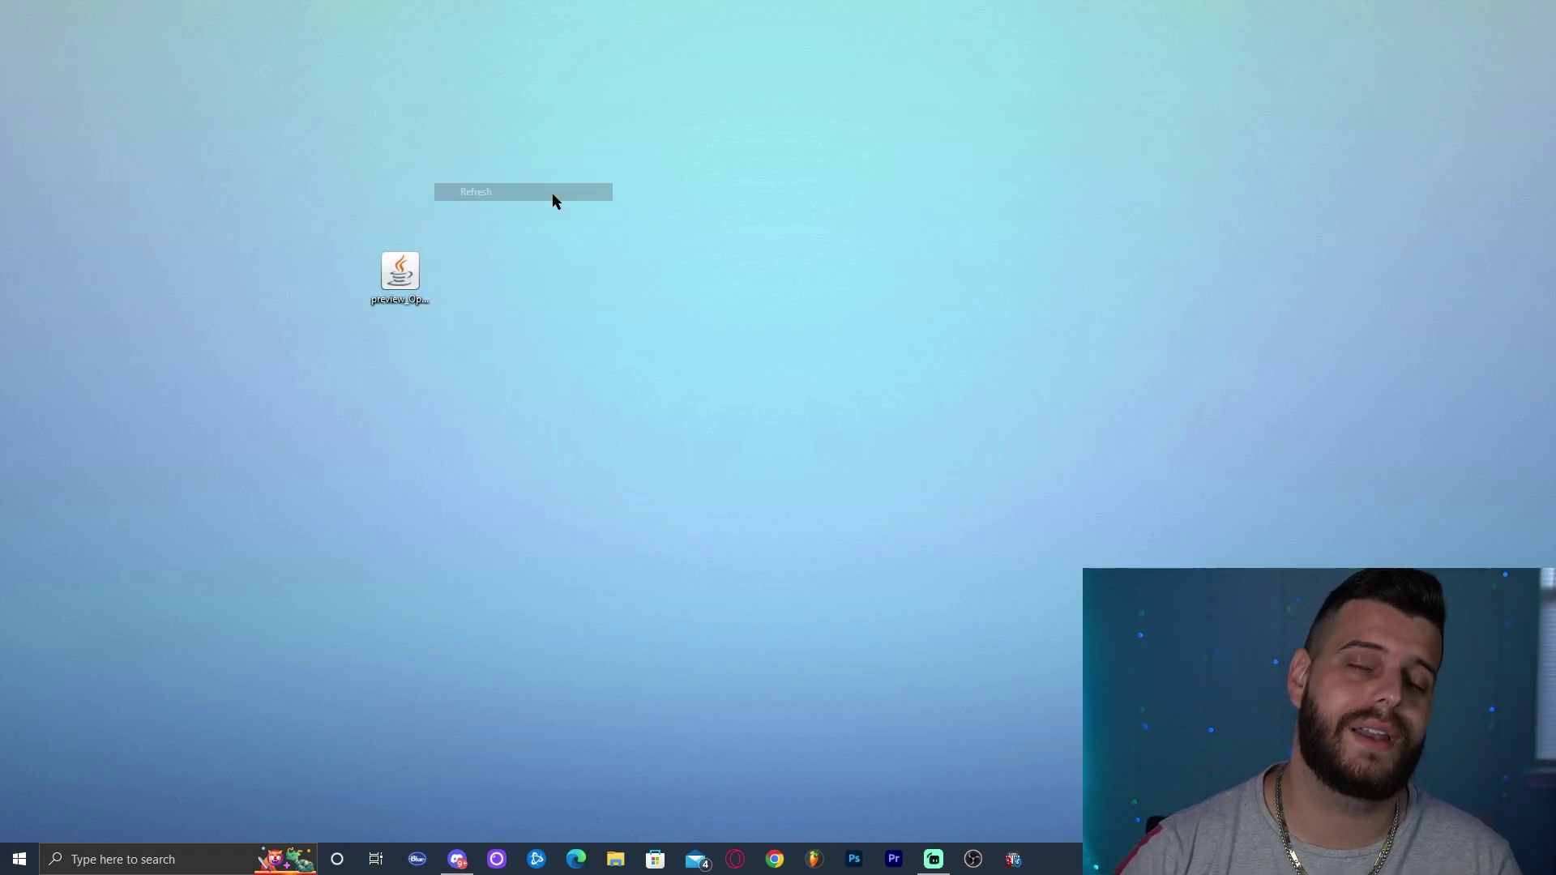
right_click(634, 163)
click(649, 210)
right_click(607, 182)
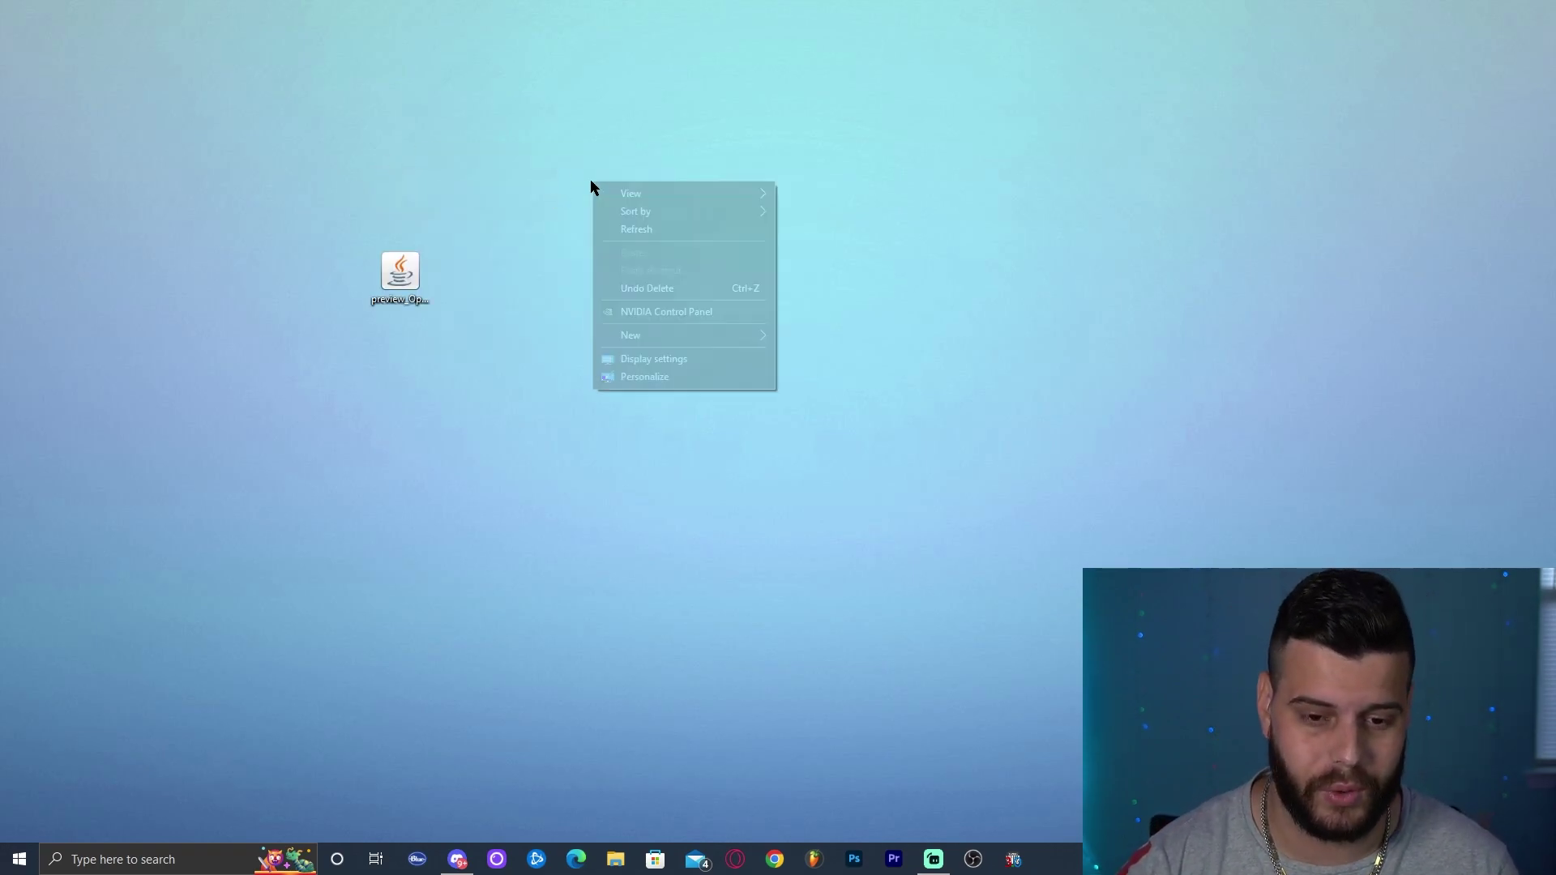
click(620, 228)
right_click(559, 251)
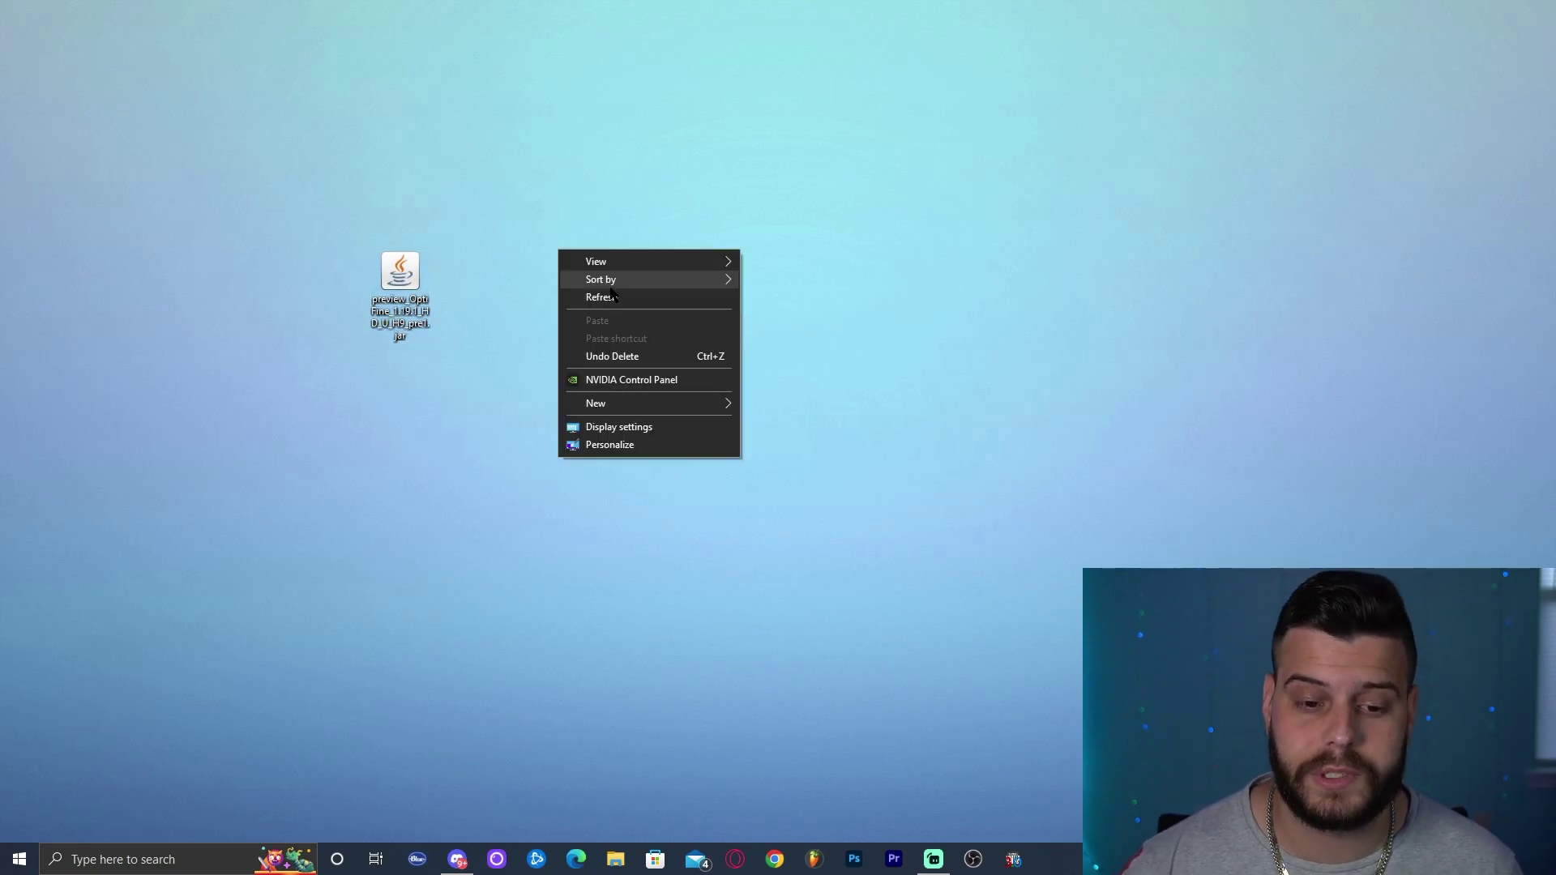
click(609, 297)
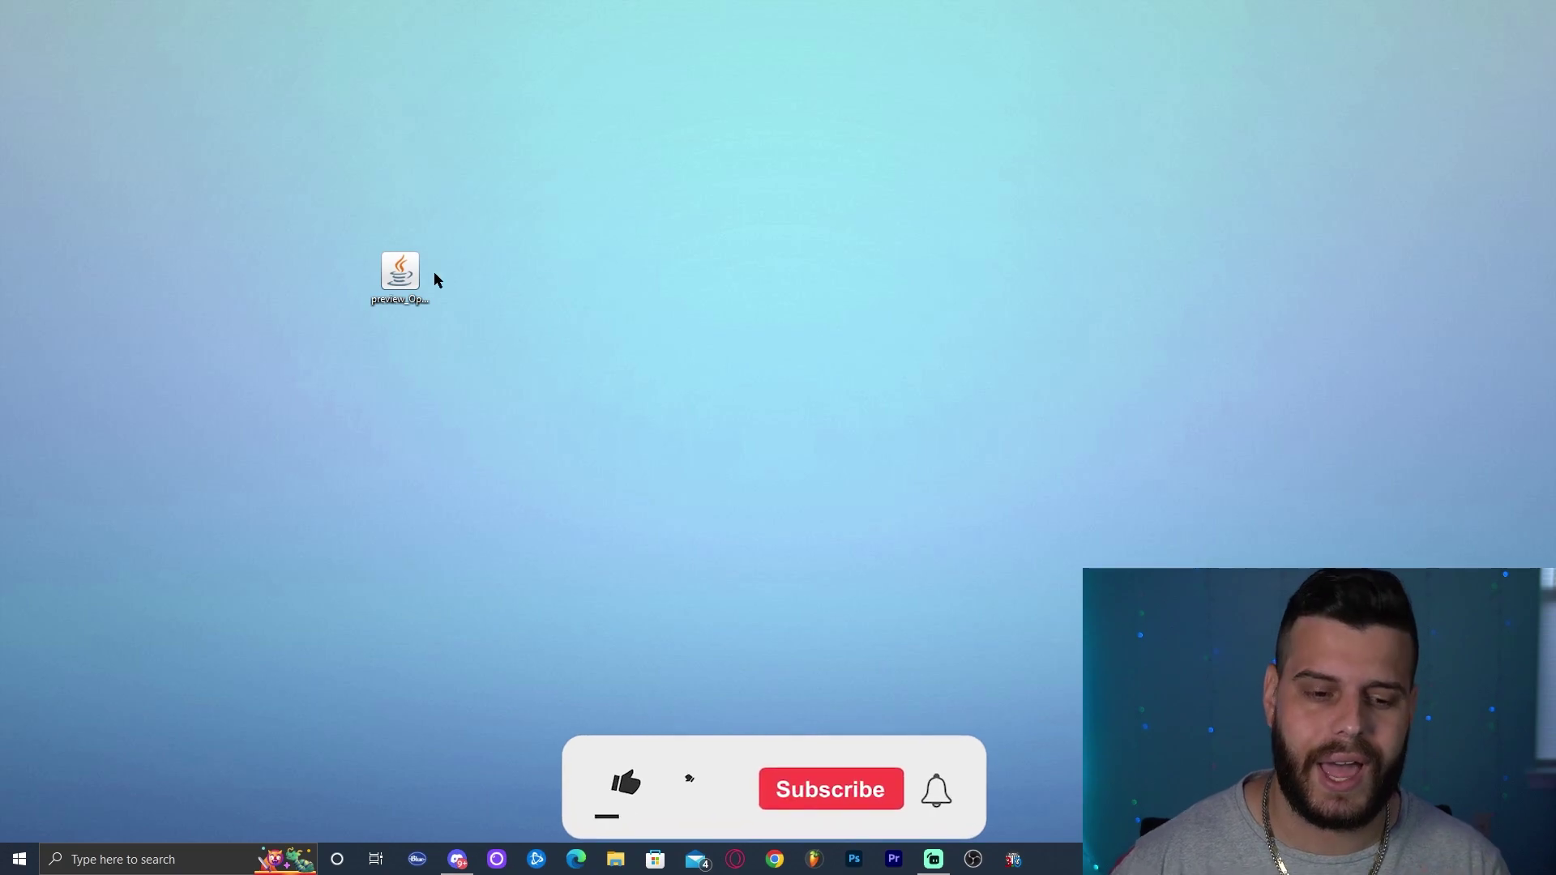
Install OptiFine HD Ultra H9 pre1 for Minecraft 1.19.1 from the OptiFine jar.
double_click(399, 276)
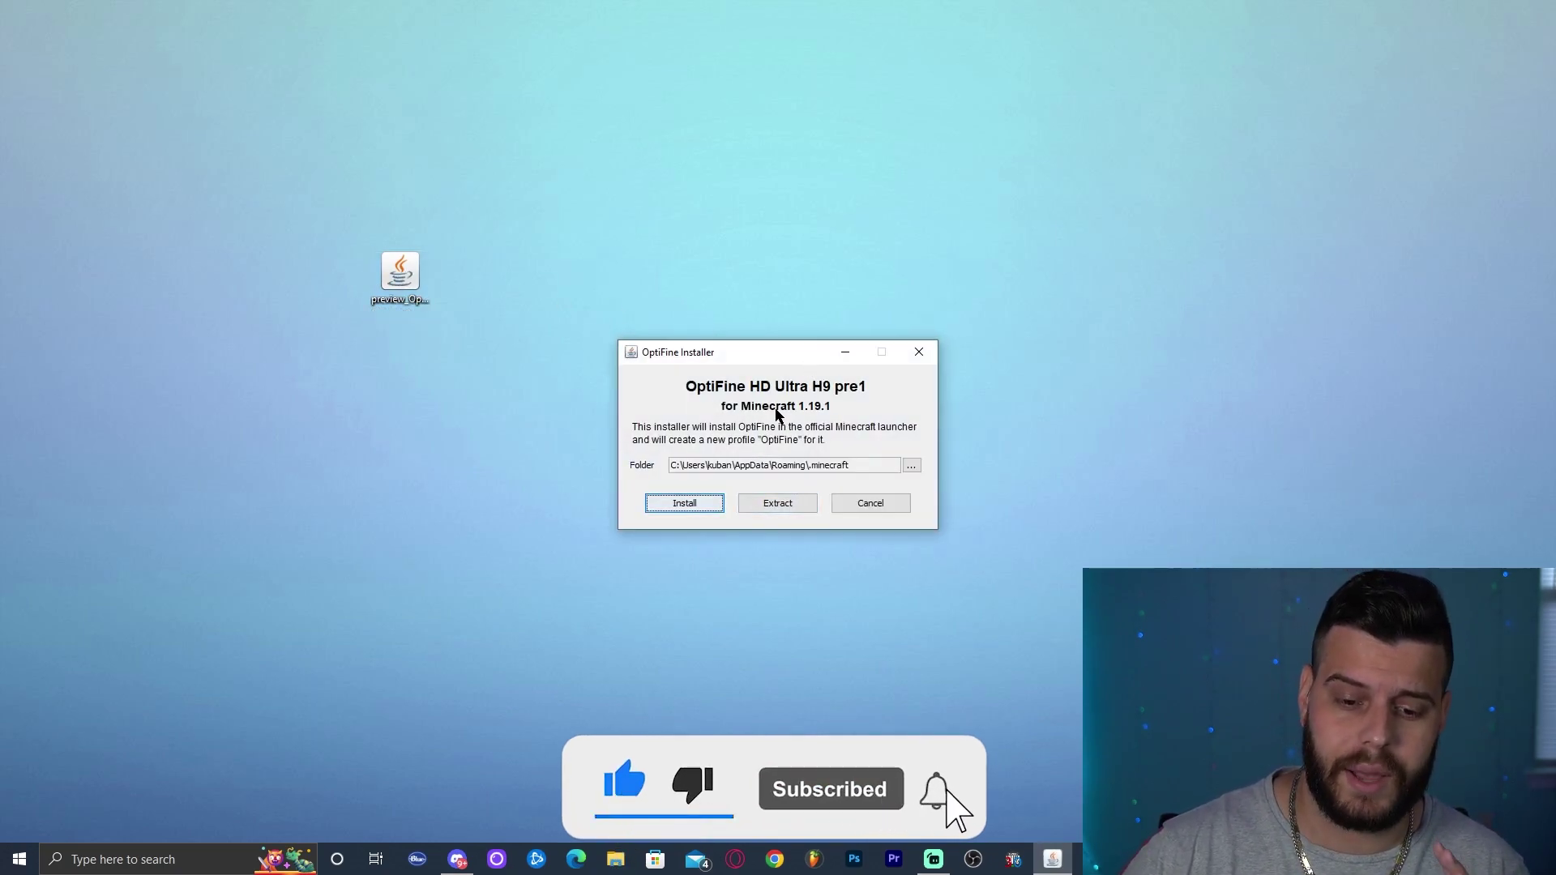
click(708, 501)
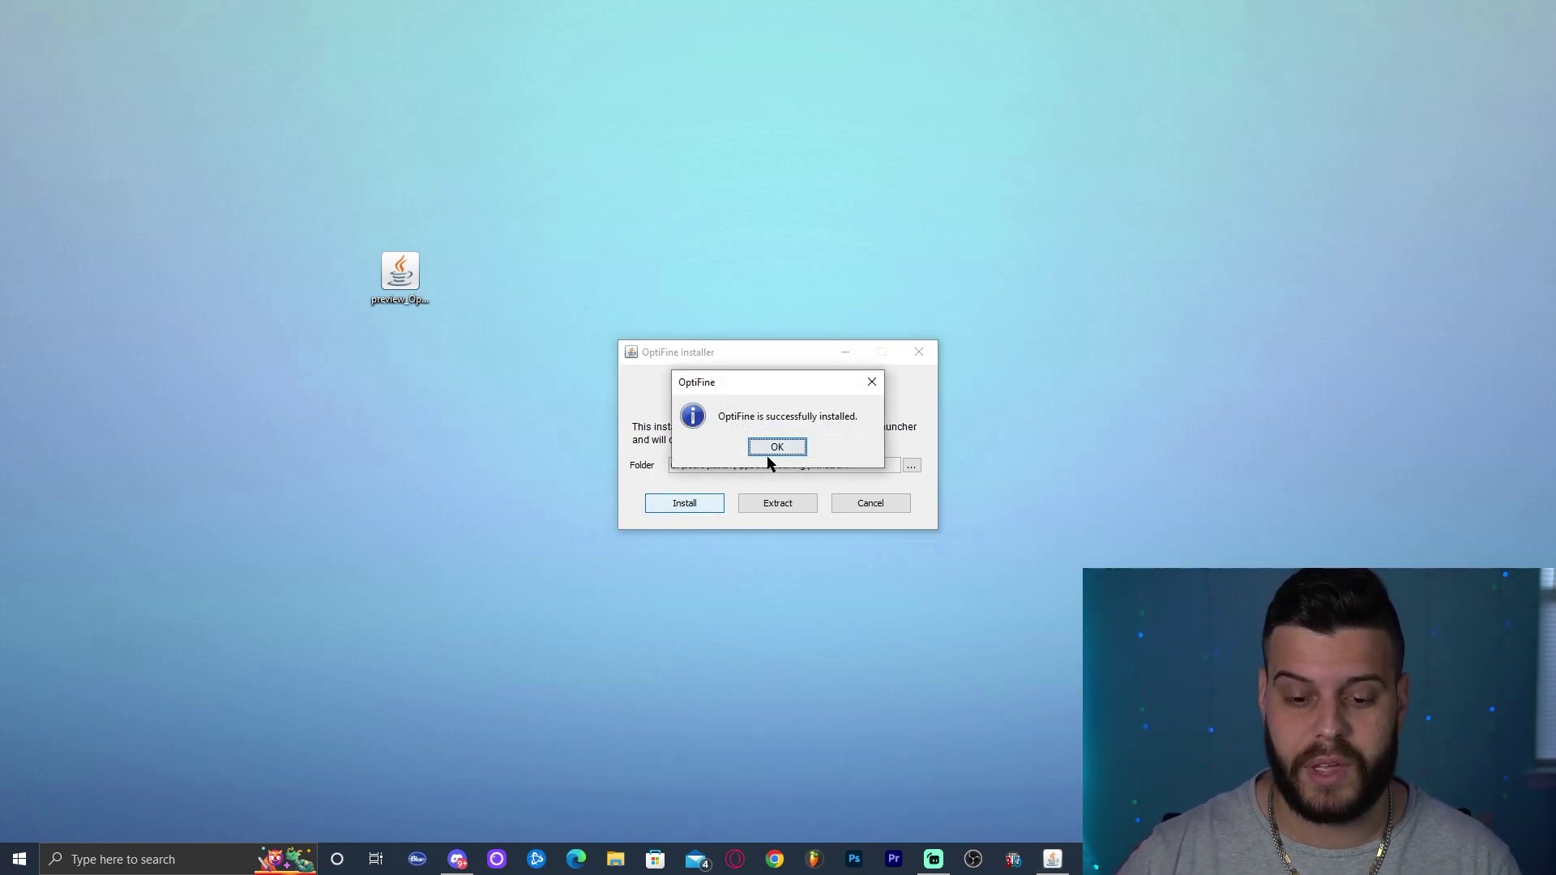
click(774, 448)
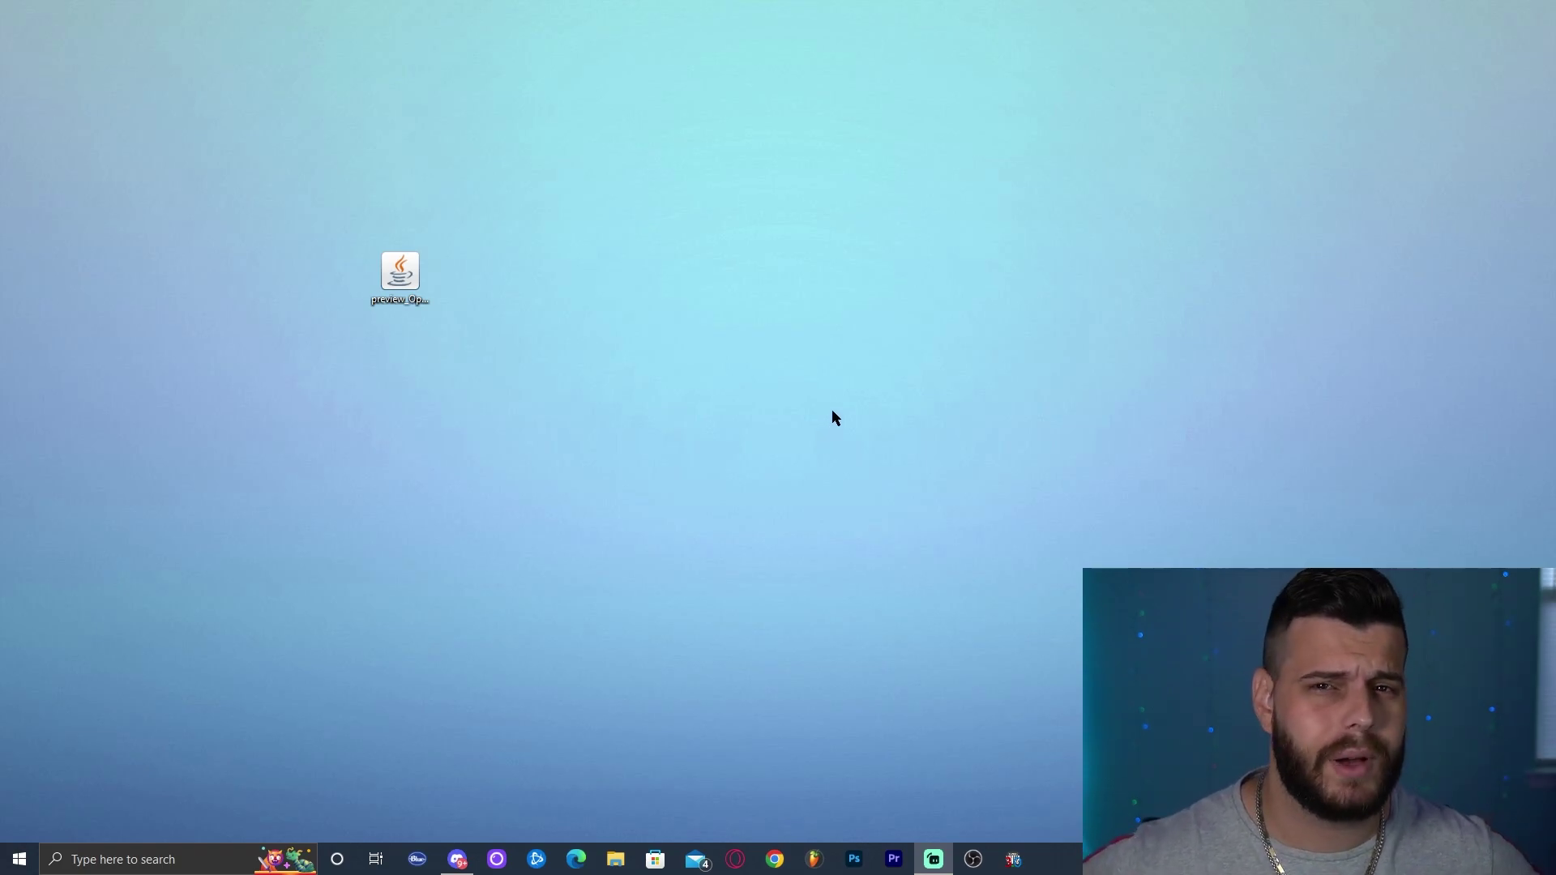
right_click(756, 241)
Delete the OptiFine installer jar from the desktop and refresh it.
click(790, 283)
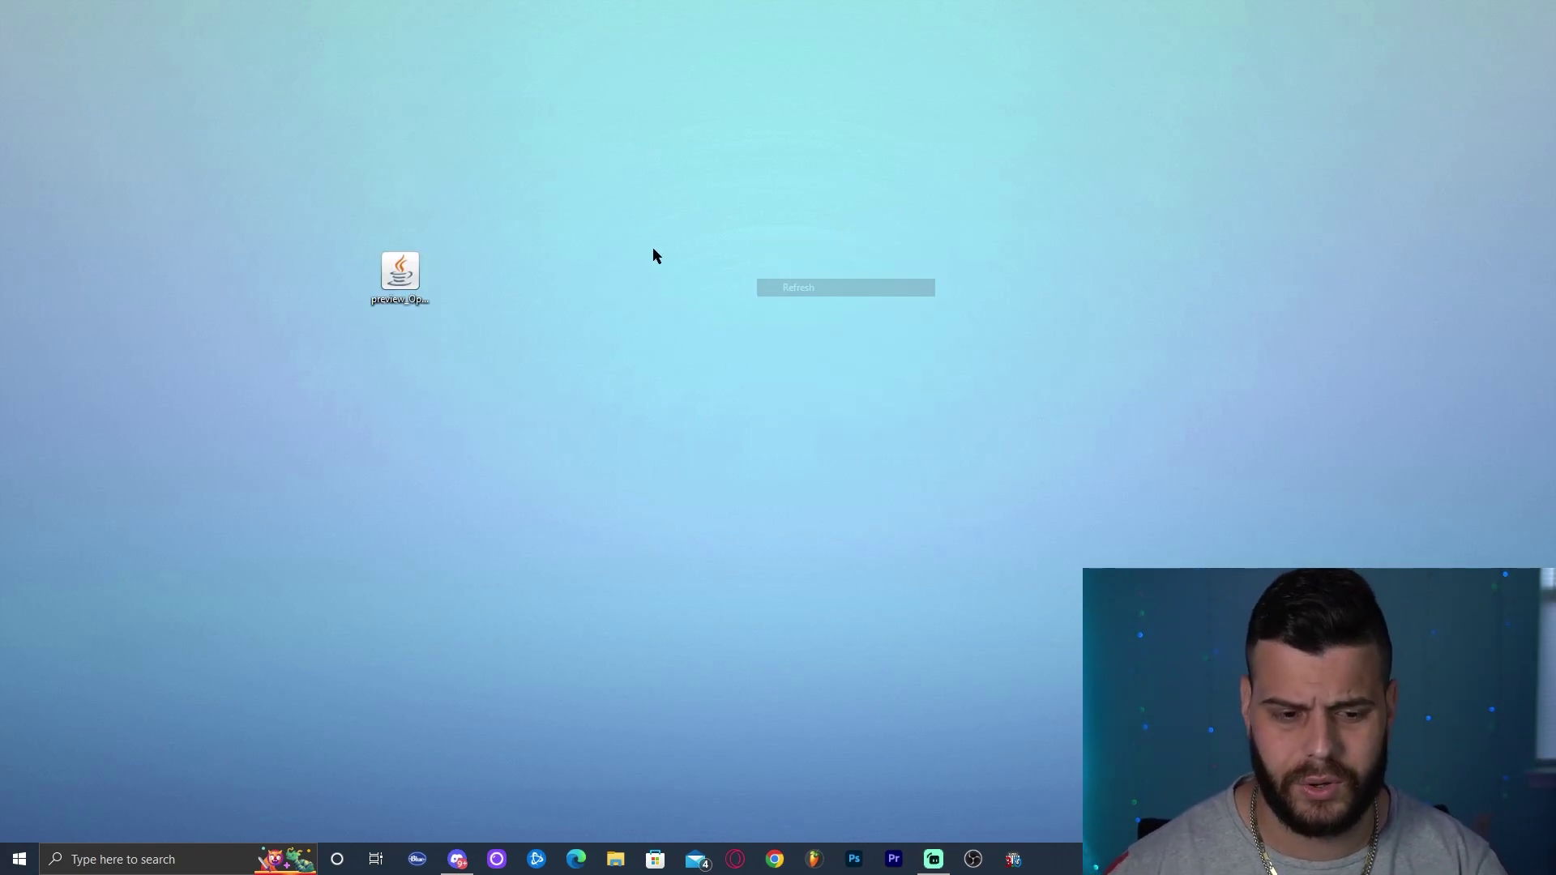
drag(730, 460, 327, 270)
key(Delete)
right_click(704, 211)
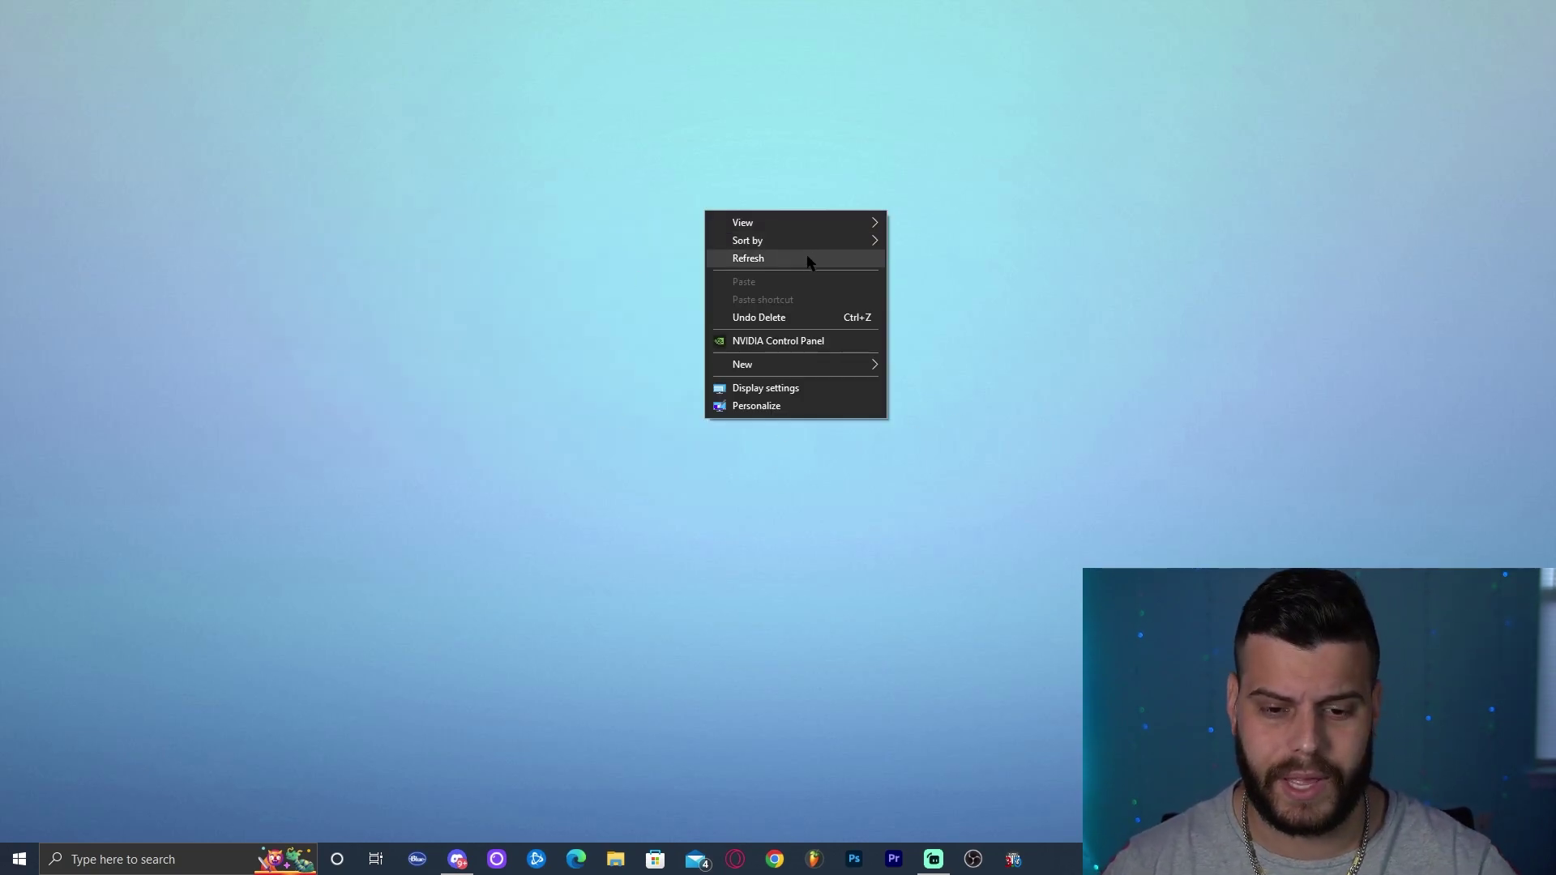
click(804, 253)
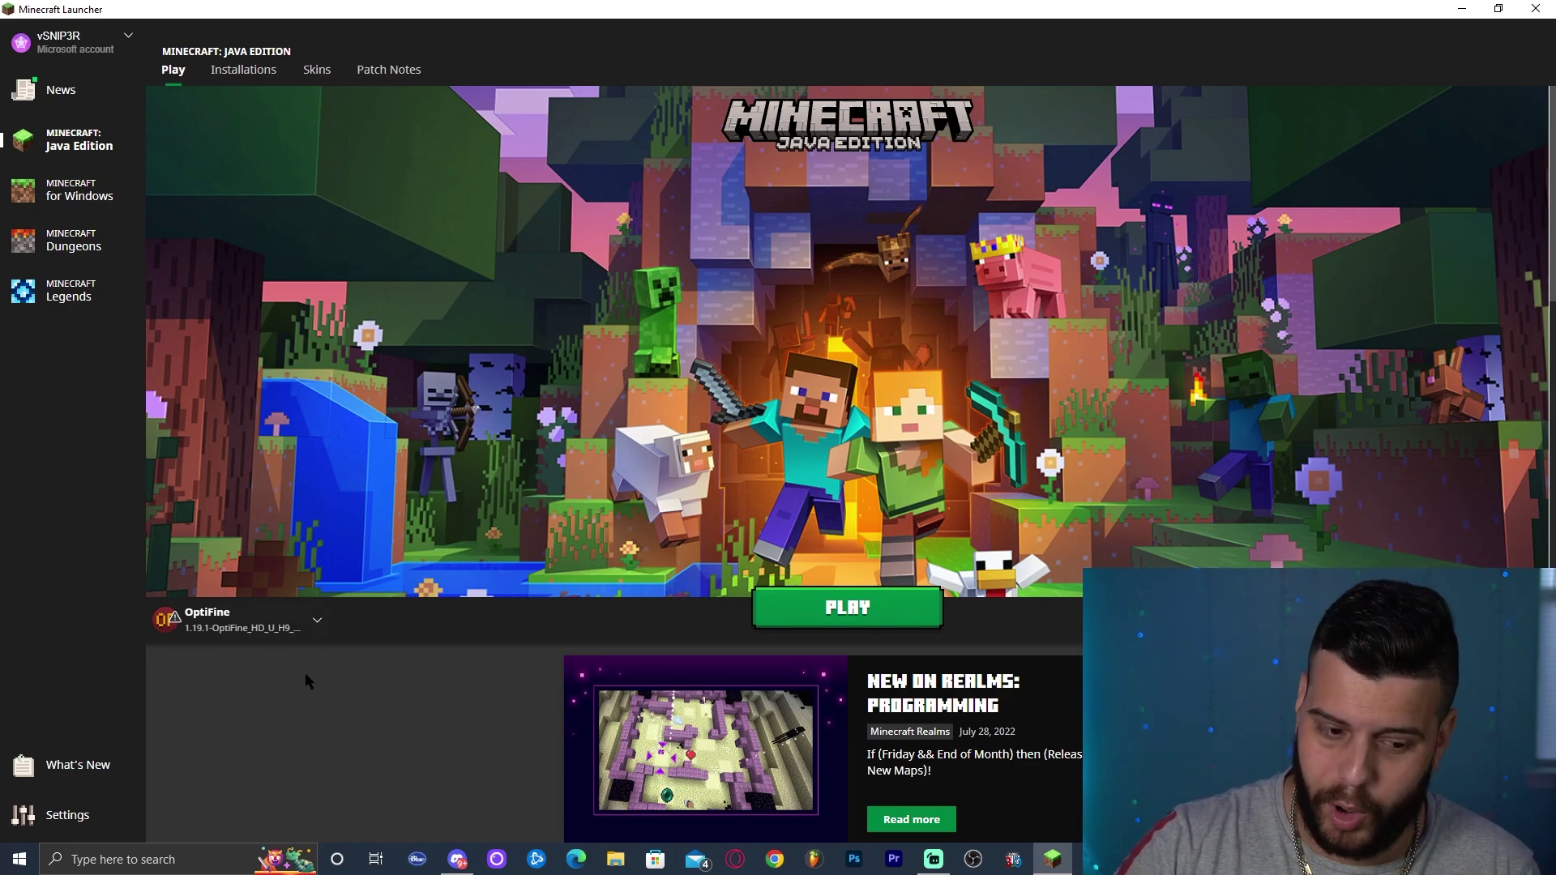
In the launcher's Installations list, turn on Modded to show the OptiFine profile.
click(280, 77)
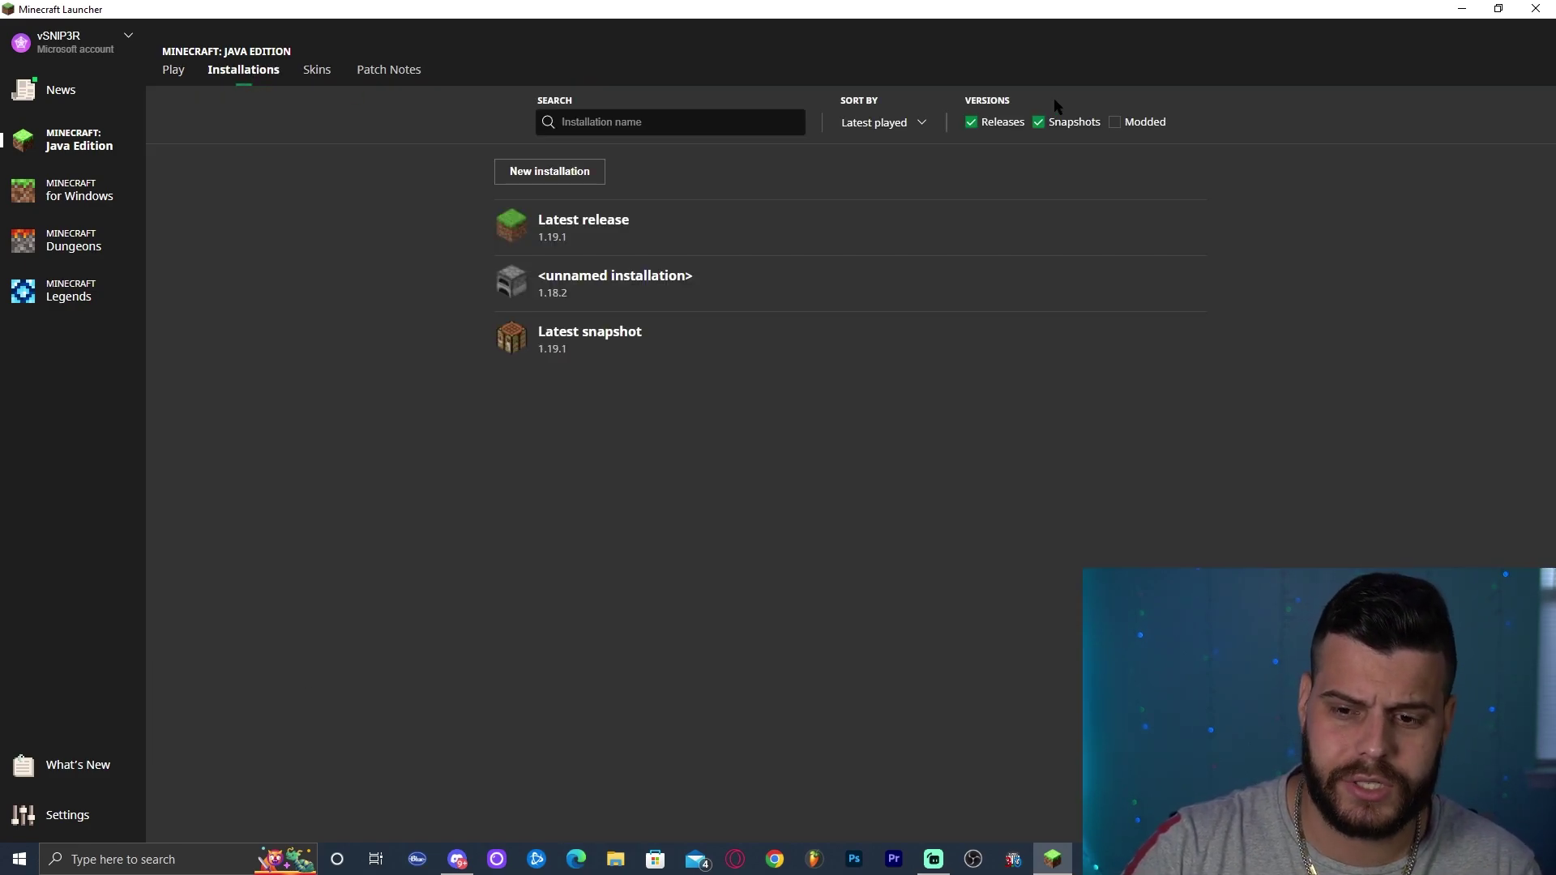
click(1116, 123)
click(1116, 122)
click(1116, 123)
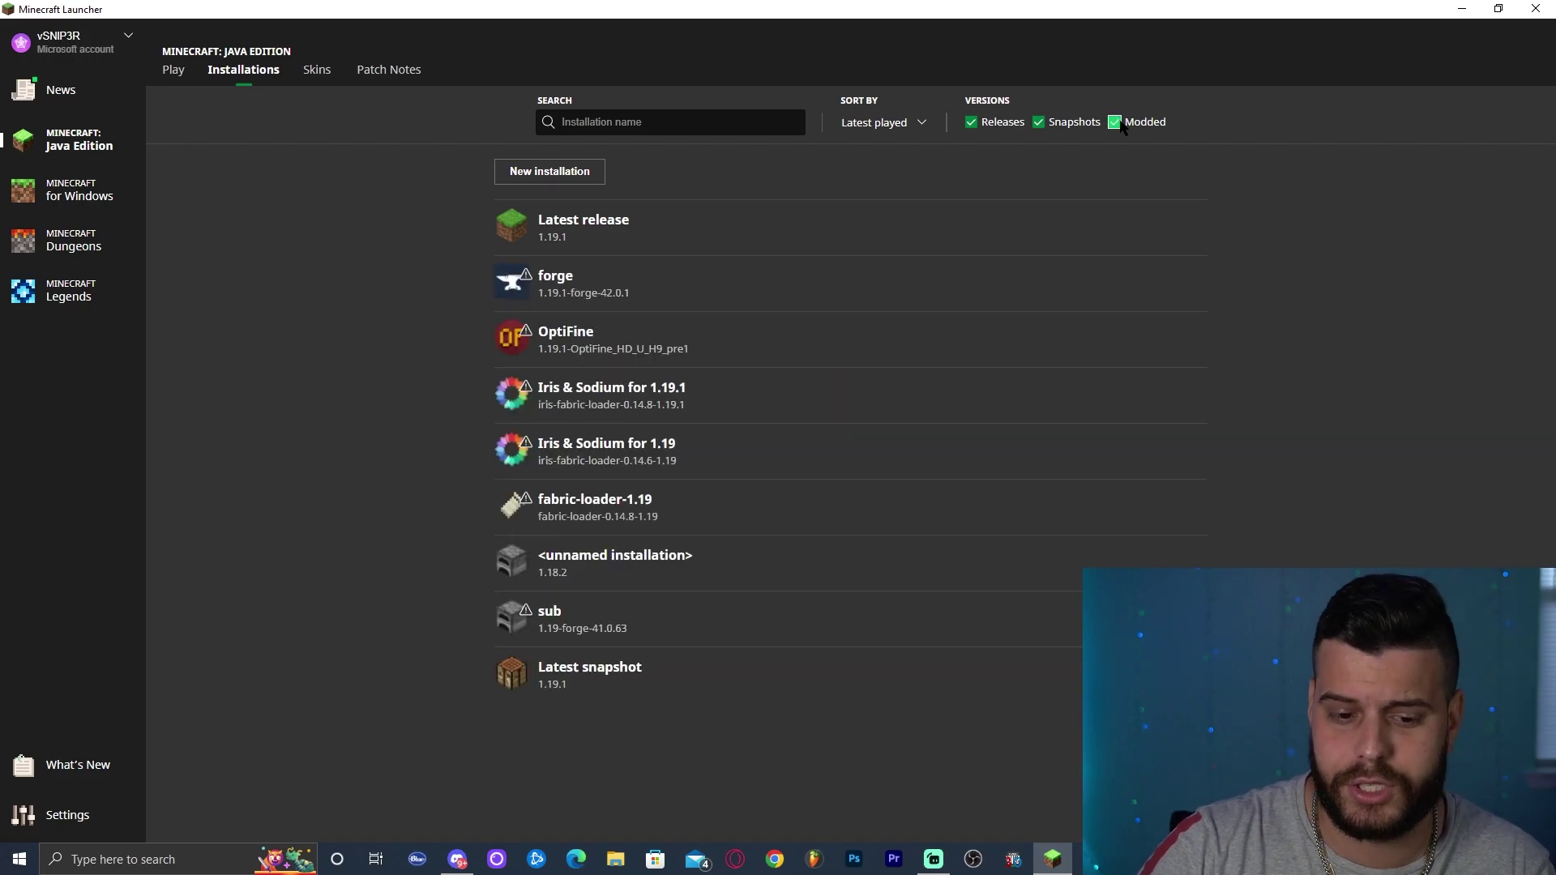
click(1121, 124)
click(1121, 124)
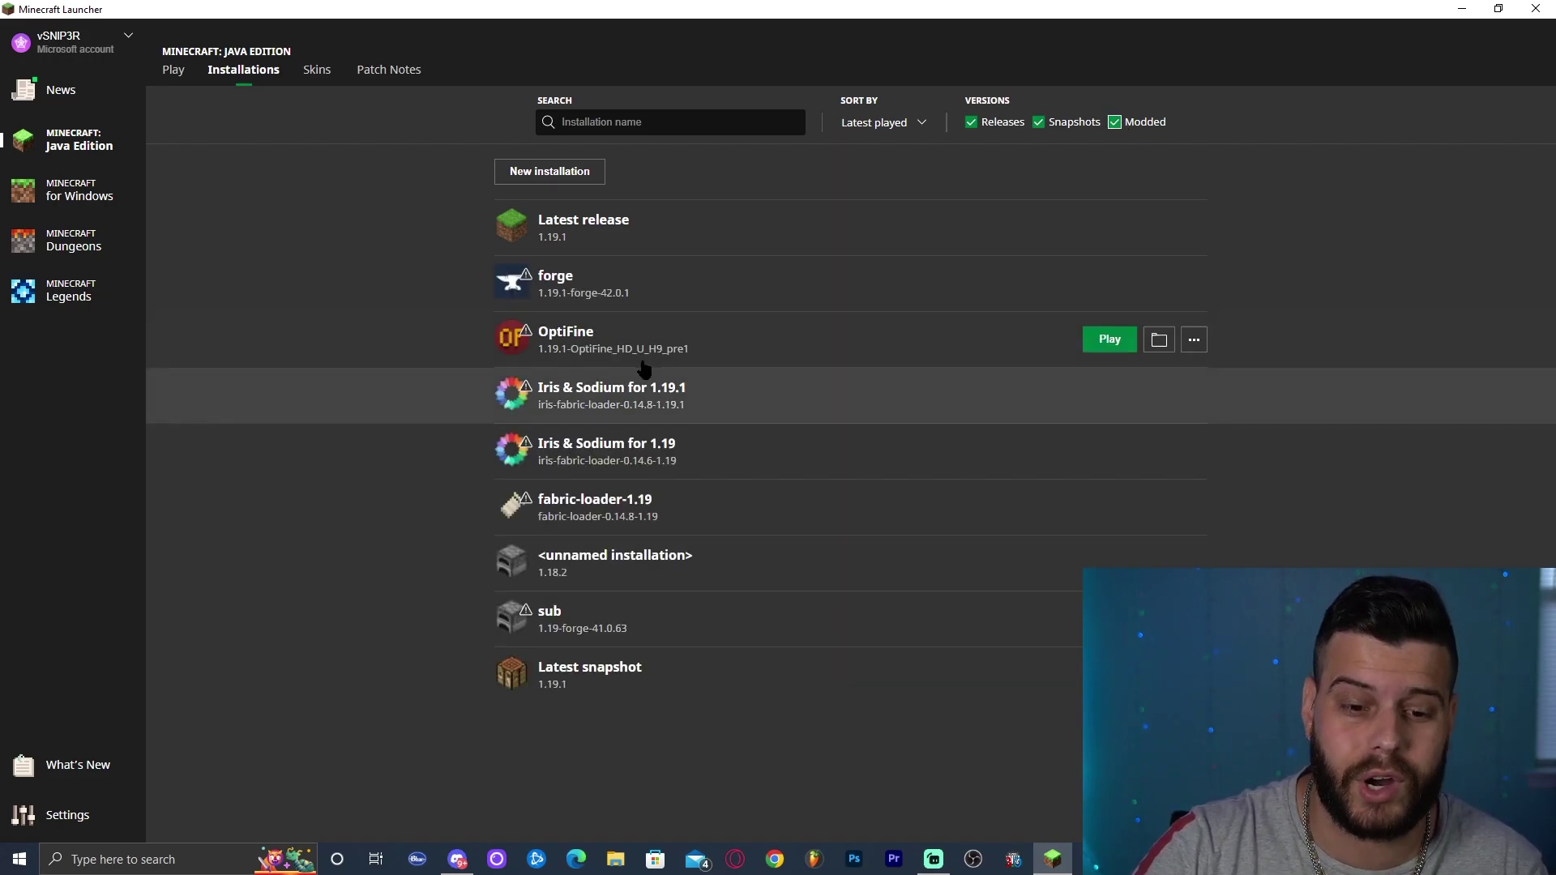
click(1116, 122)
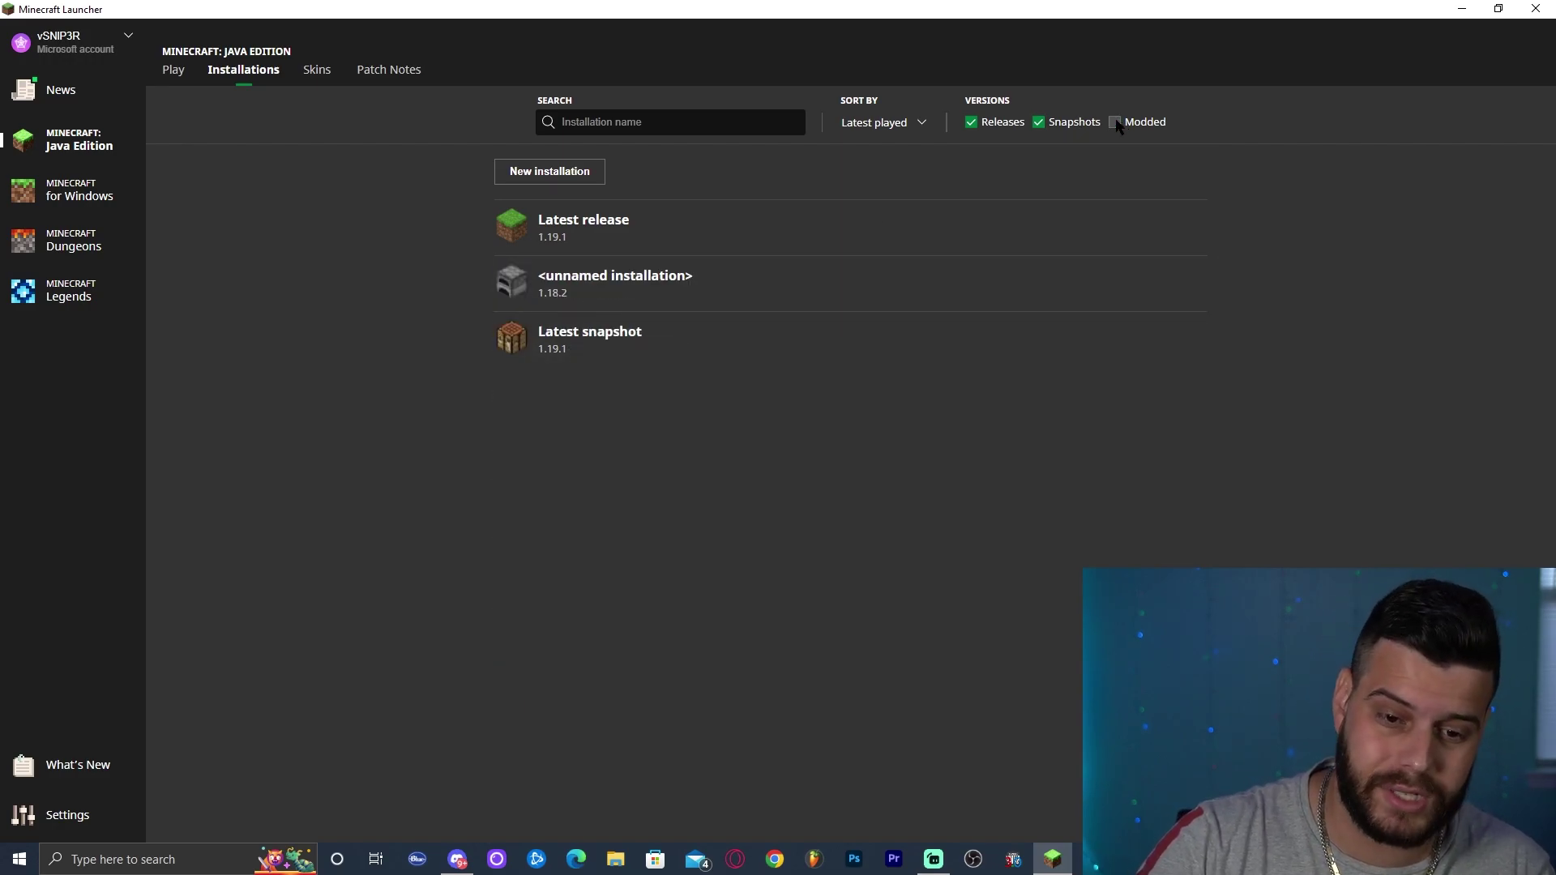
click(1116, 122)
Pick the 1.19.1 OptiFine version in a new installation, cancel it, and return to Play.
click(577, 173)
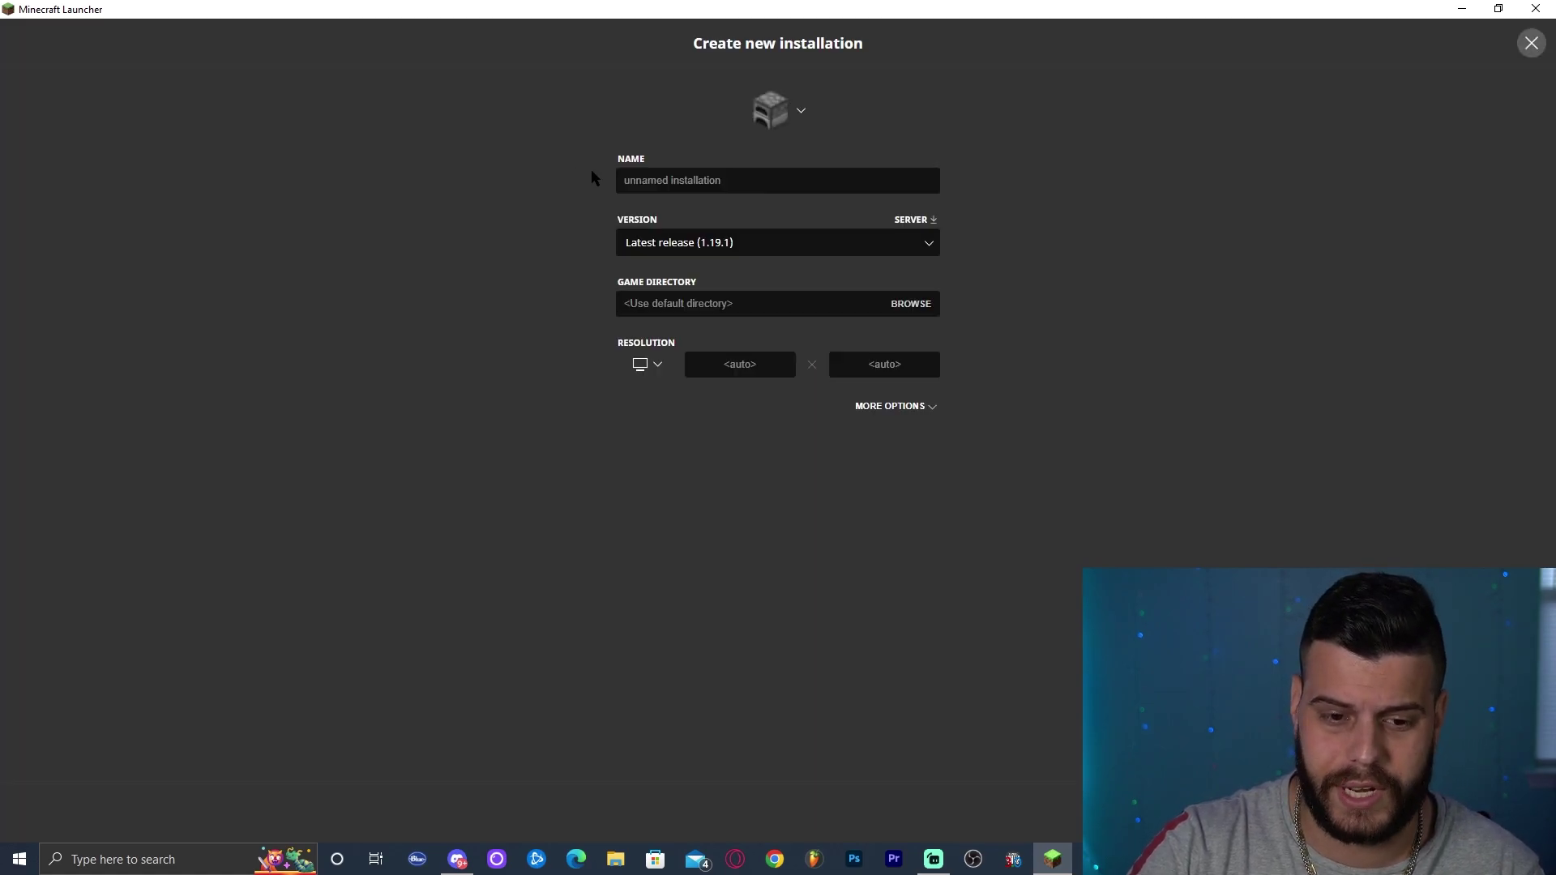
click(681, 242)
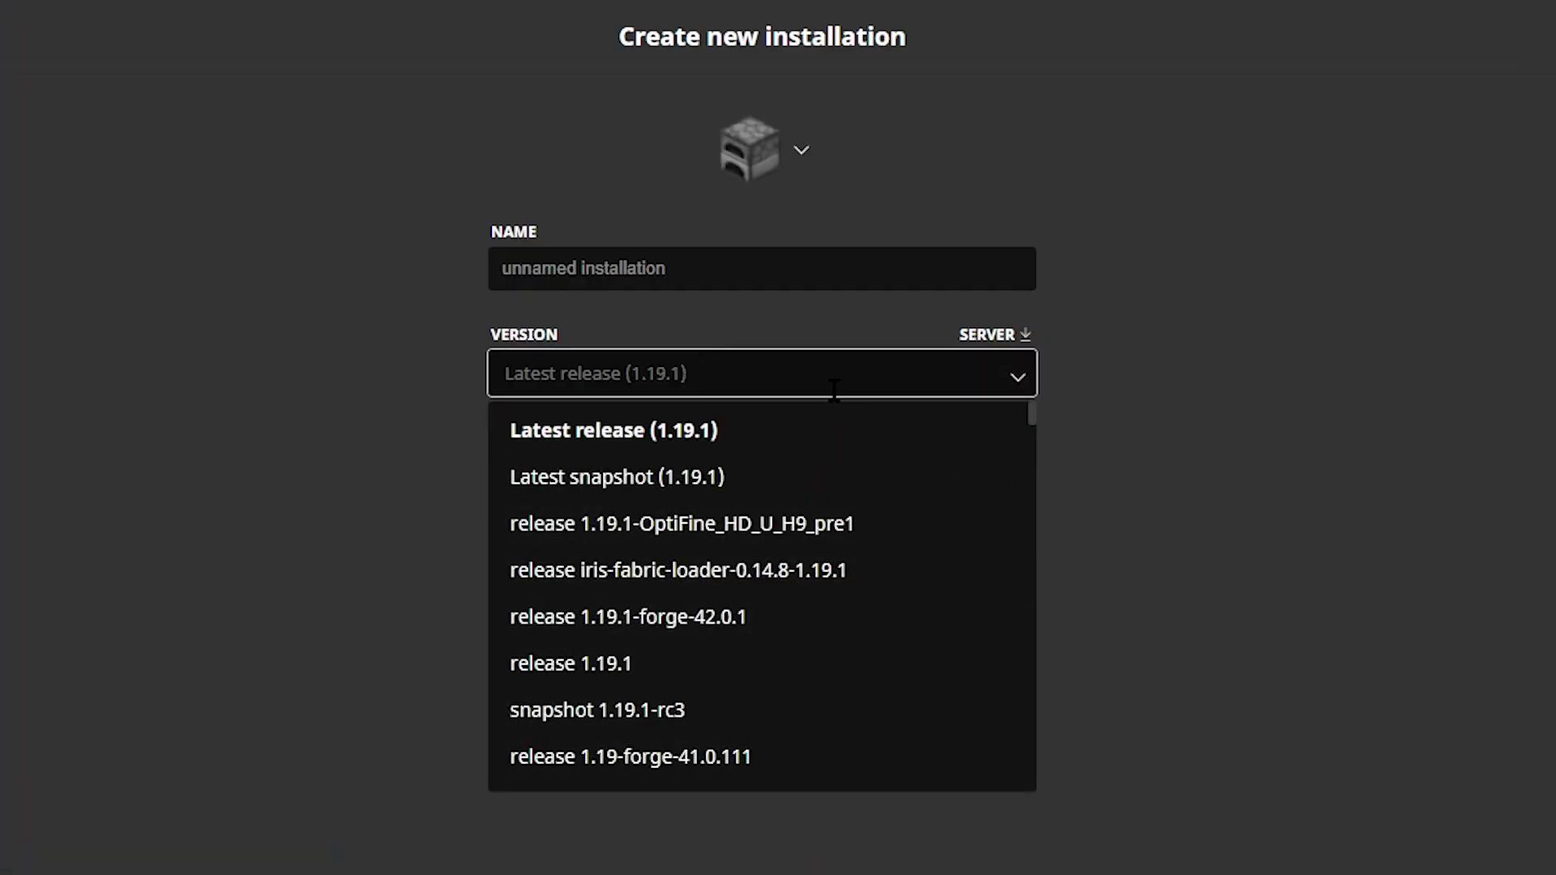
click(704, 535)
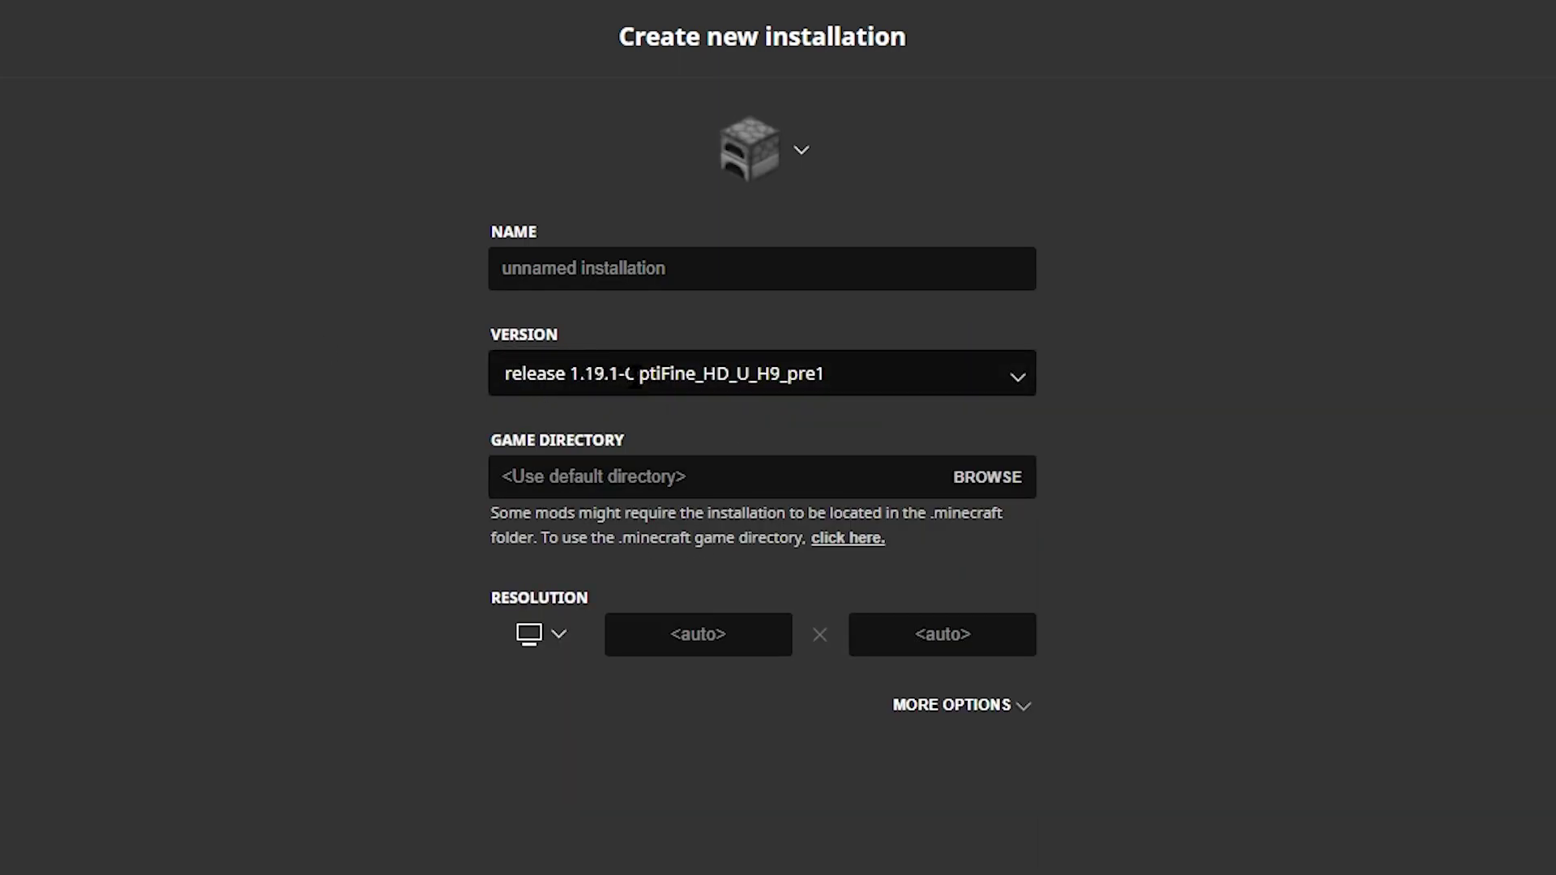
click(815, 268)
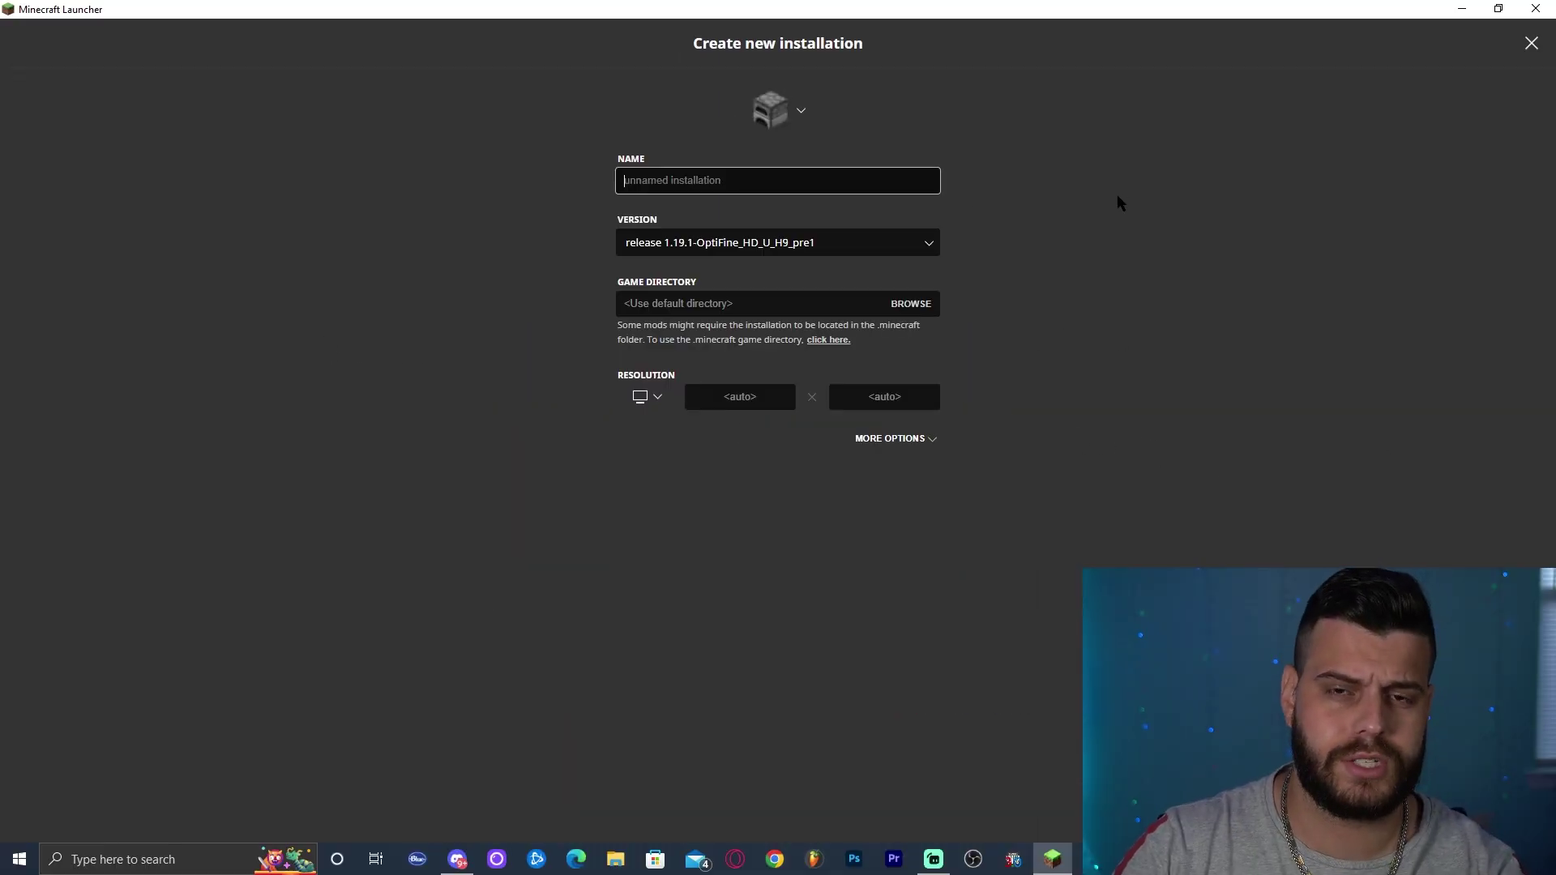
click(1117, 196)
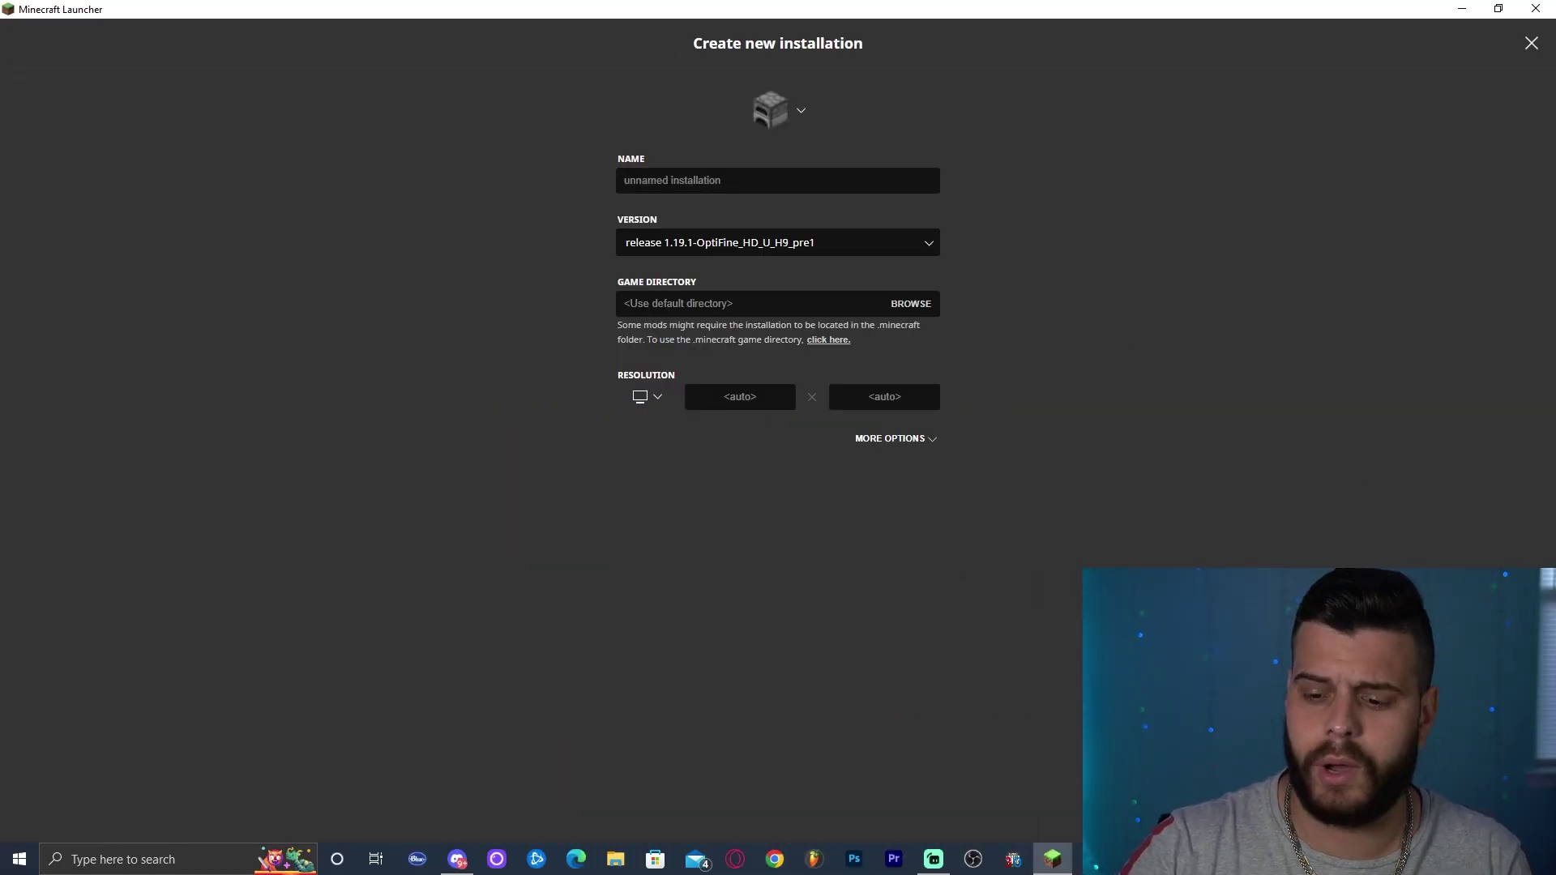
key(Escape)
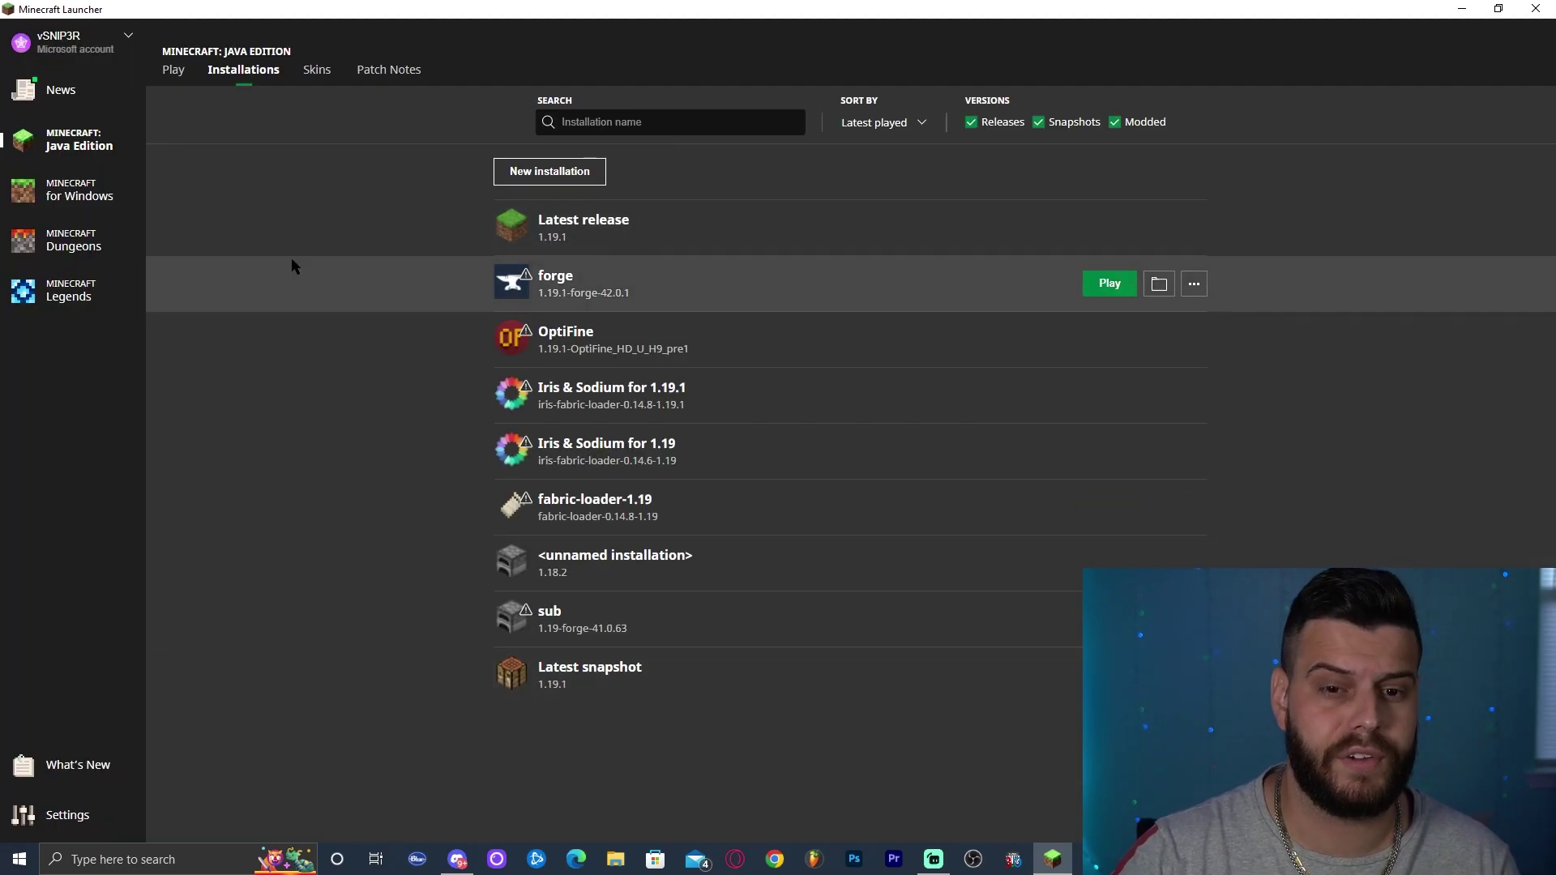
click(173, 70)
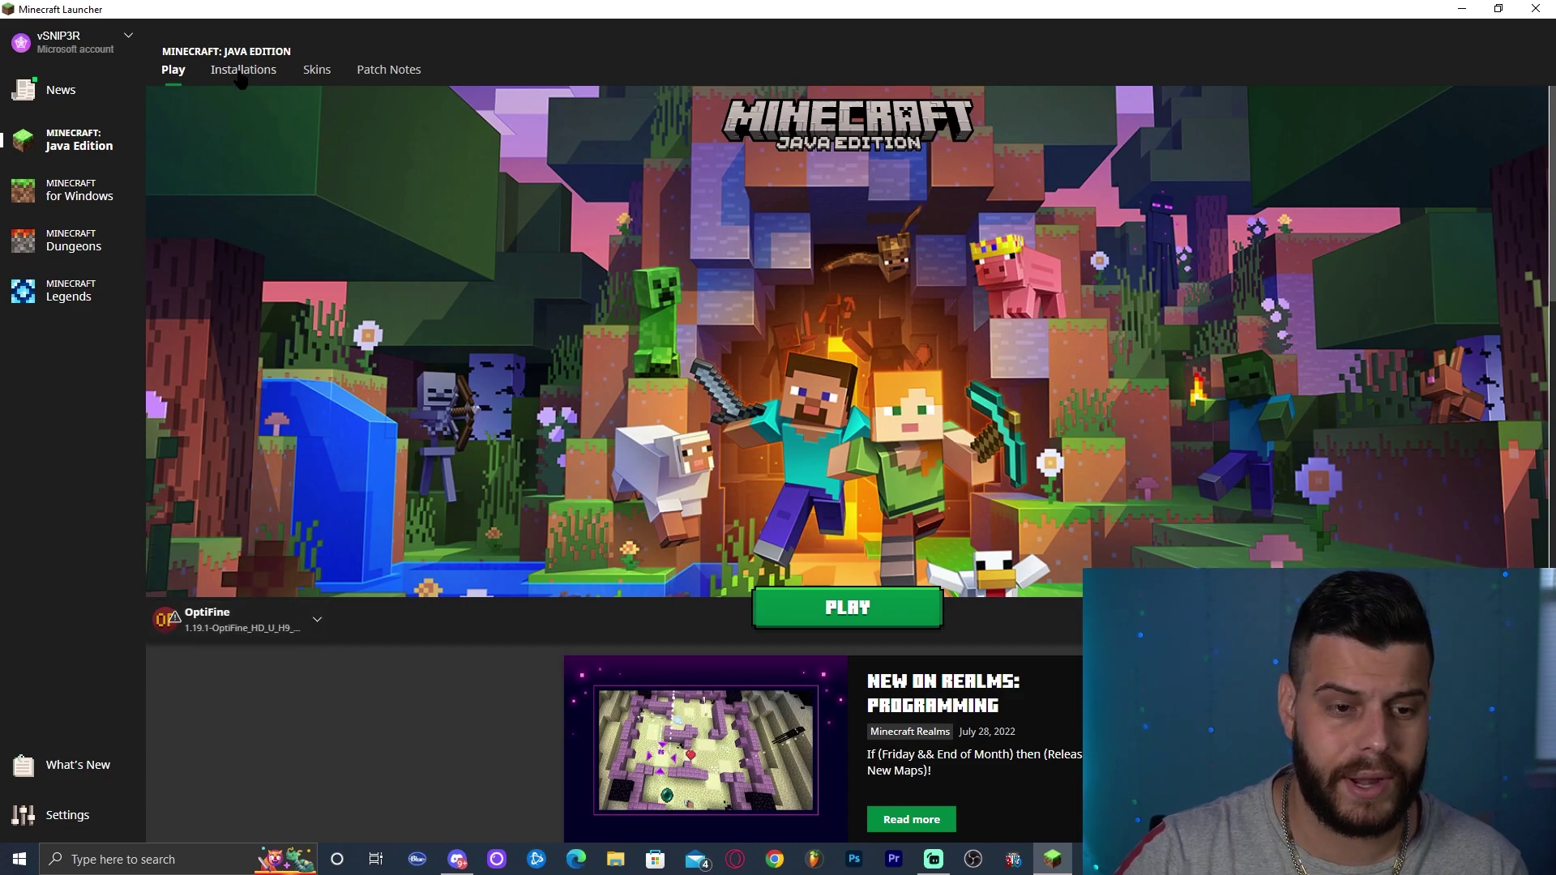
Launch Minecraft with OptiFine, open Options > Video Settings, view Shaders, and return with Done.
click(861, 614)
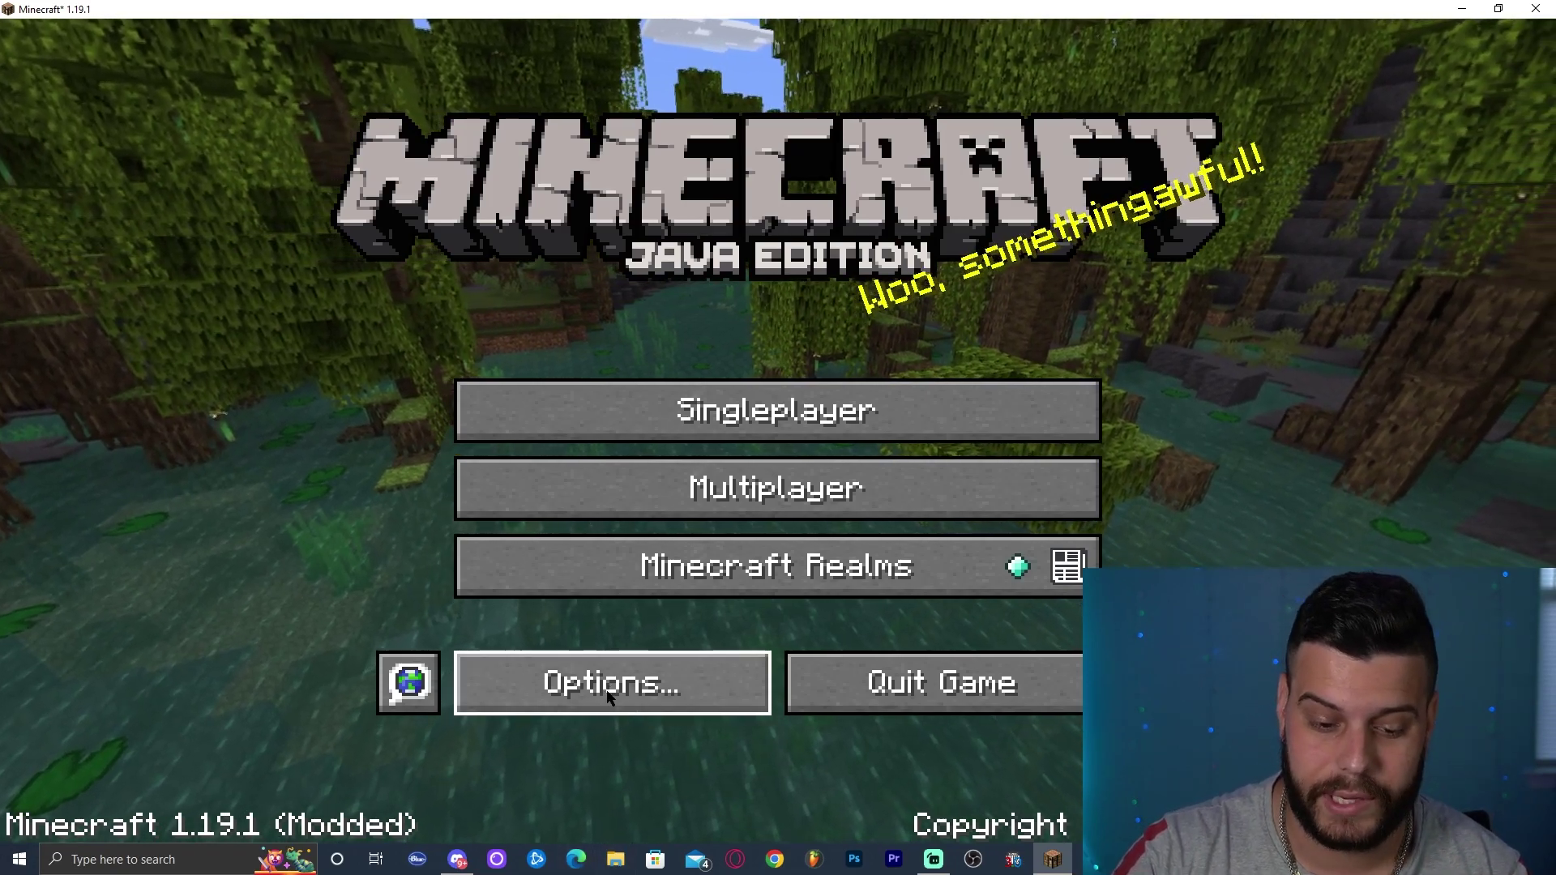
click(568, 693)
click(535, 428)
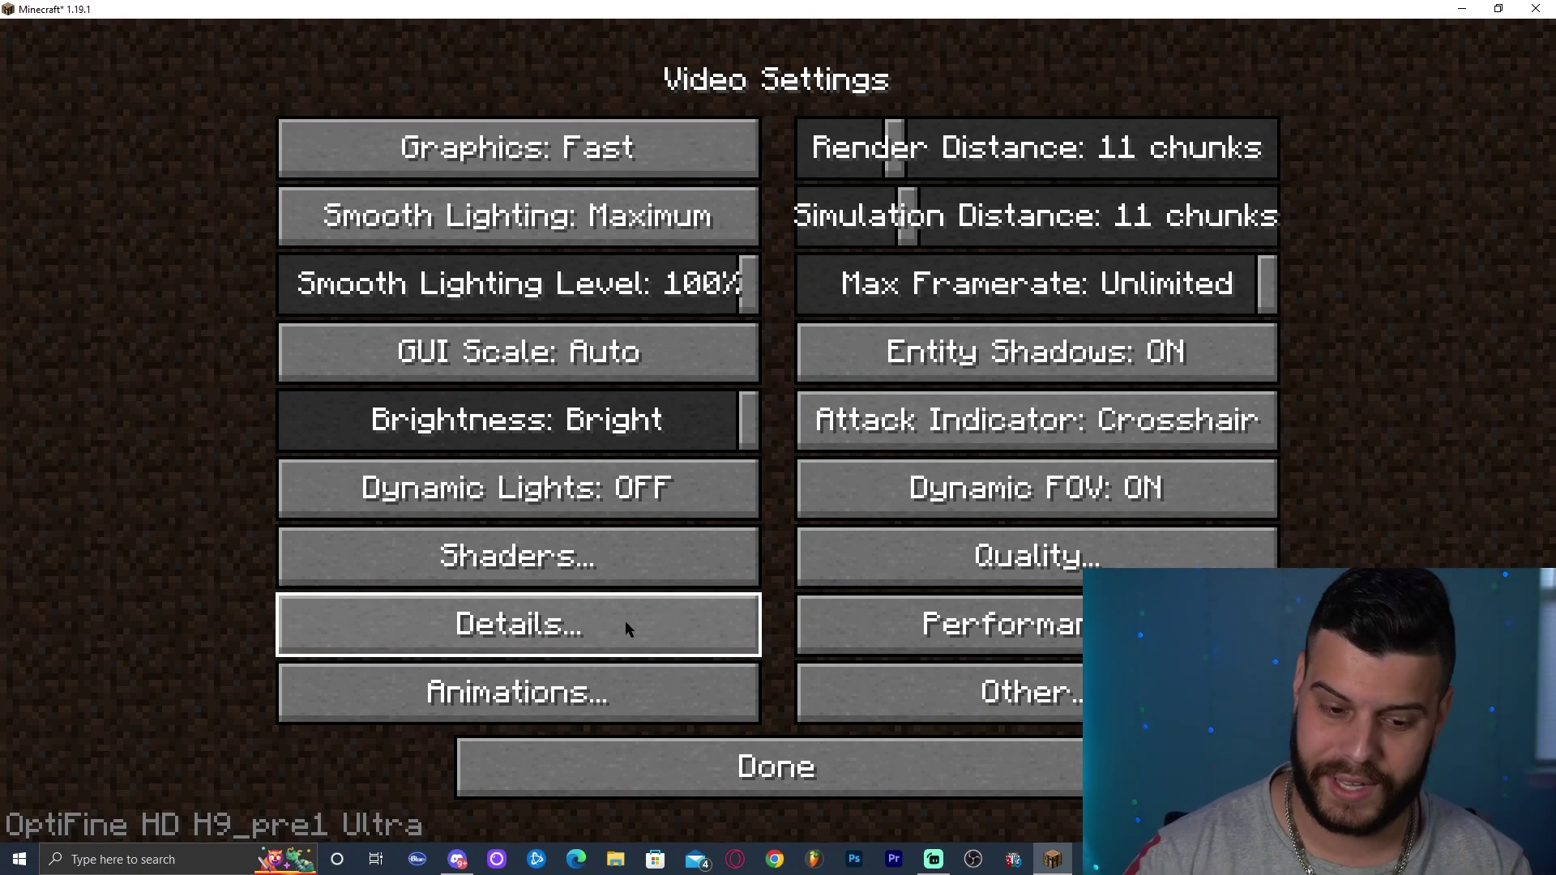
click(565, 572)
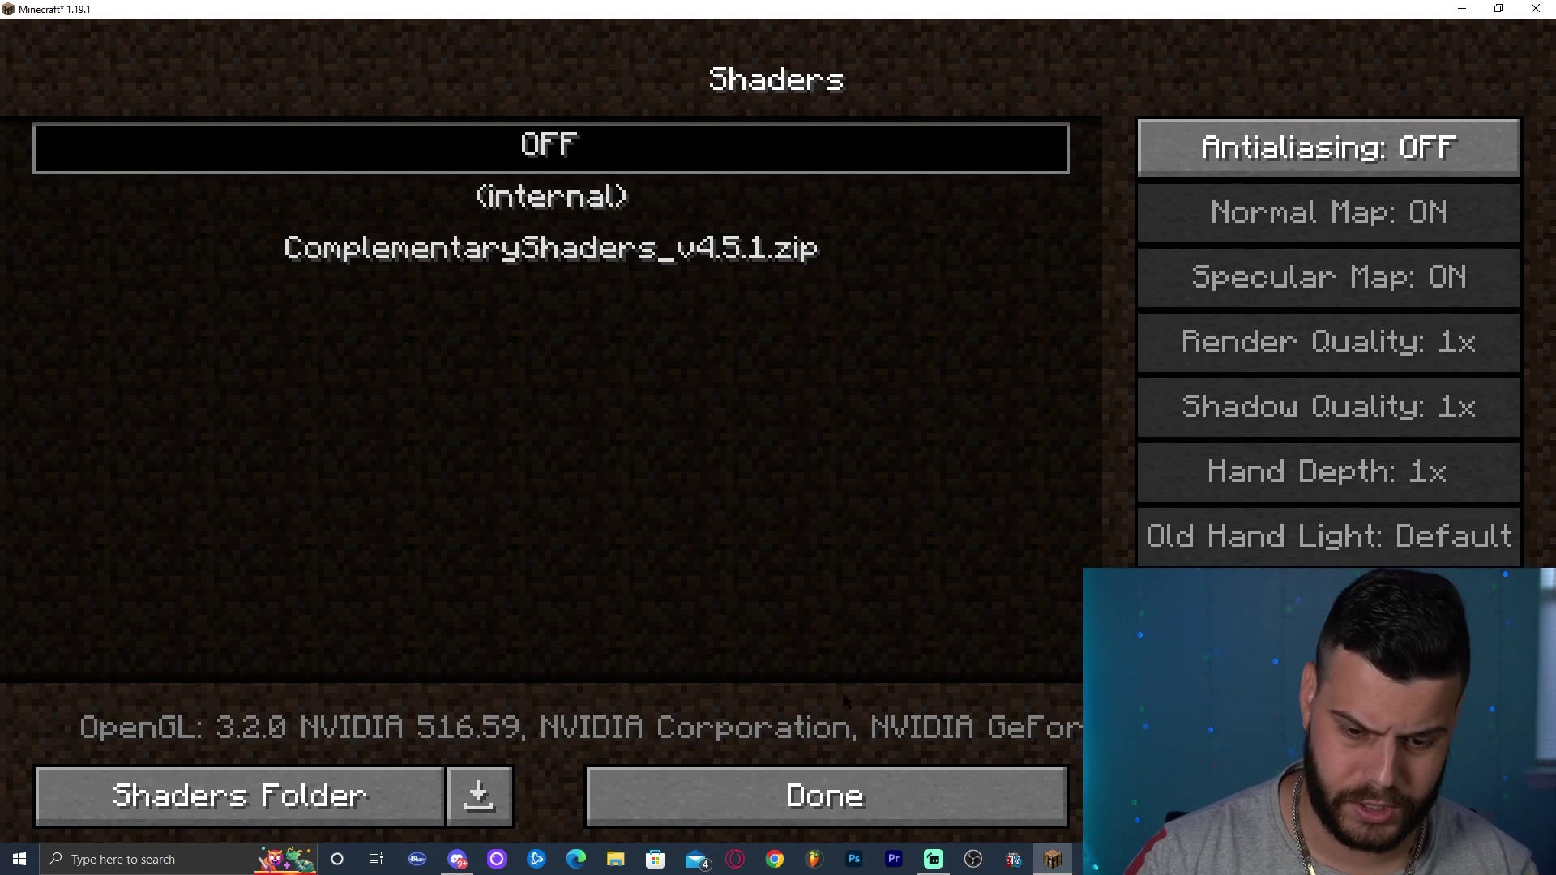
click(843, 790)
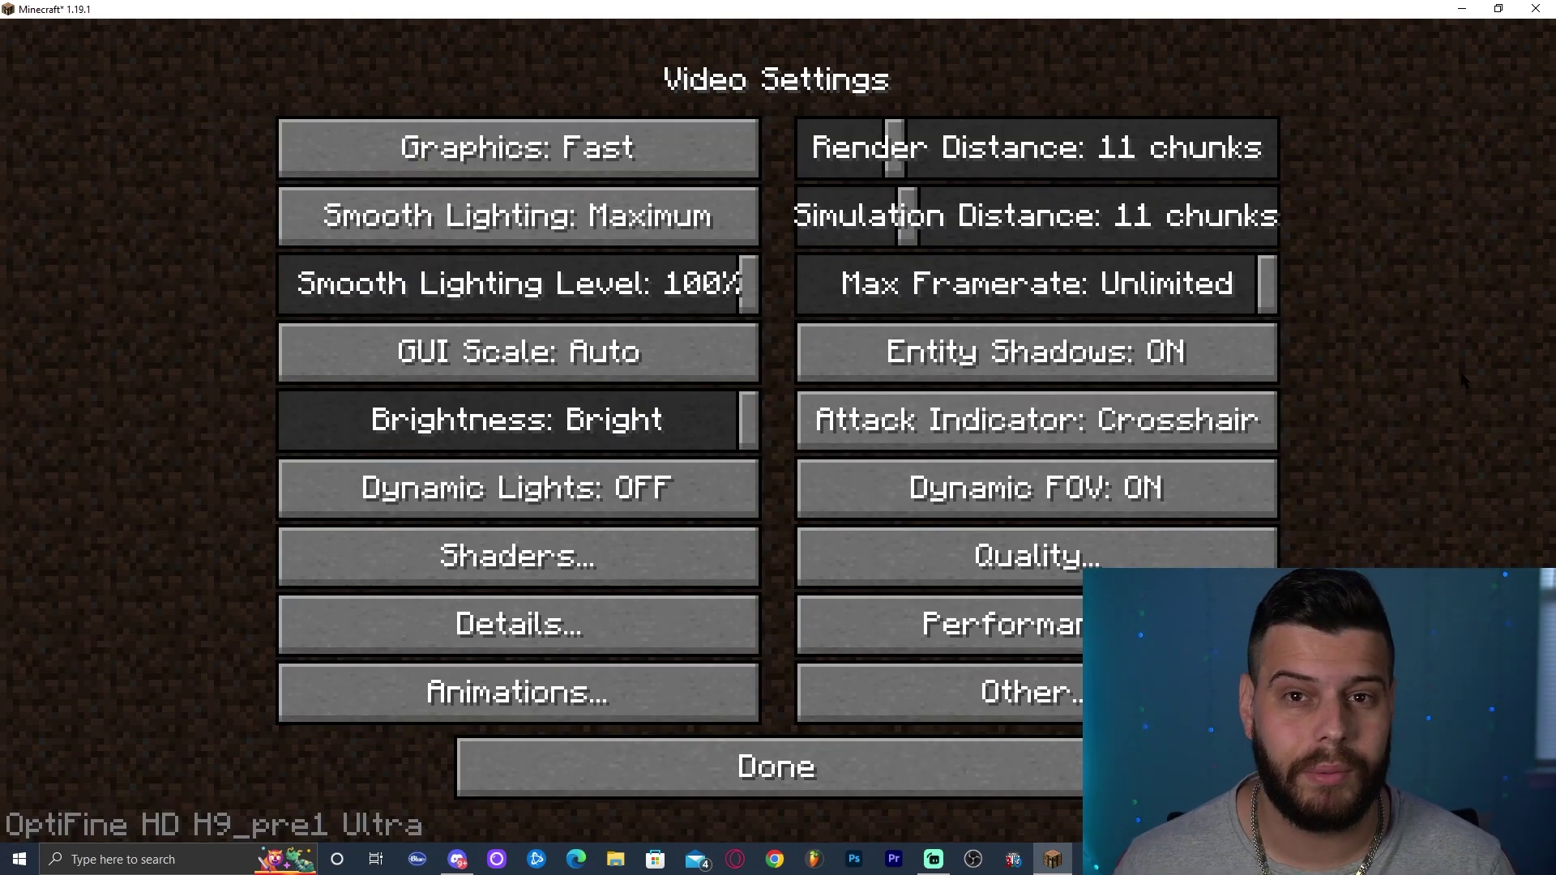